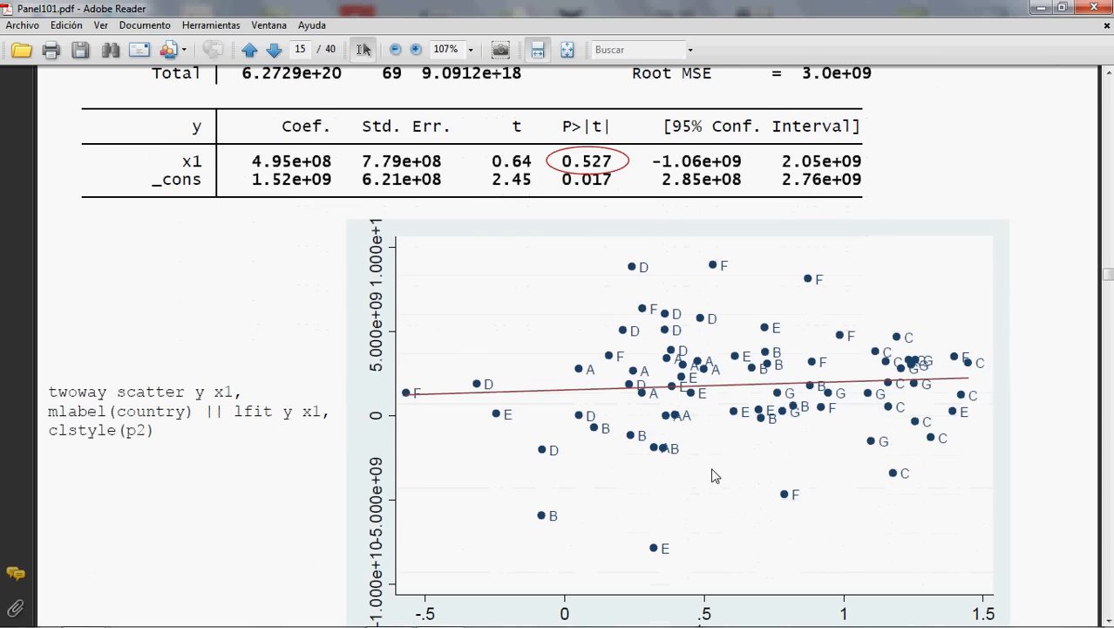
Step: Review the OLS regression of y on x1 on page 15, highlighting the number of observations, and its scatter plot
scroll(713, 475, "up", 4)
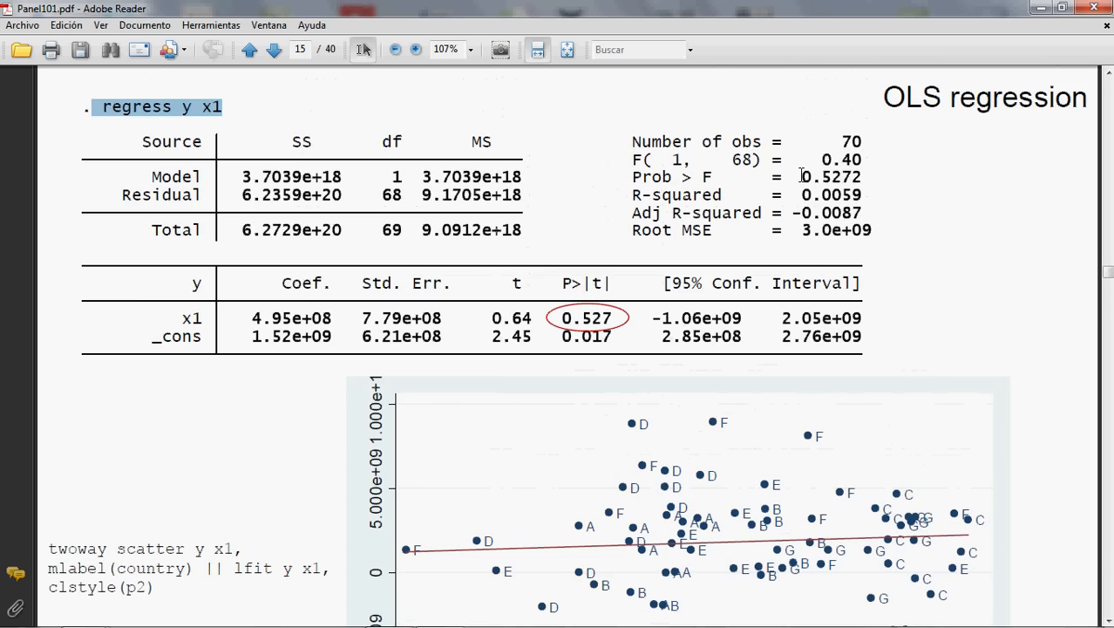
left_click_drag(631, 141, 863, 141)
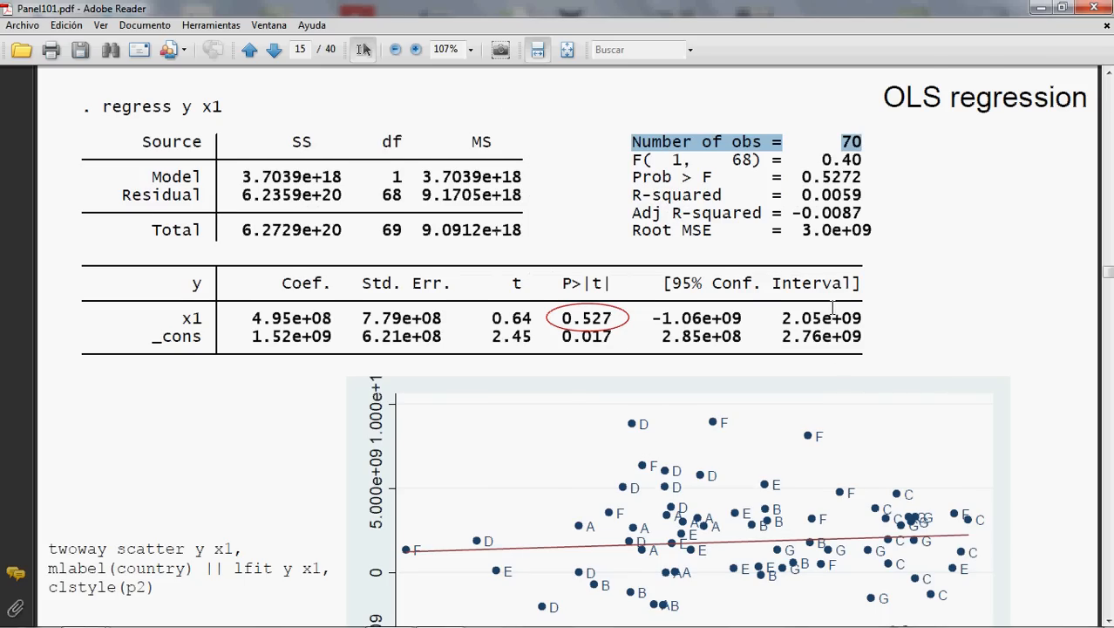
scroll(838, 359, "down", 5)
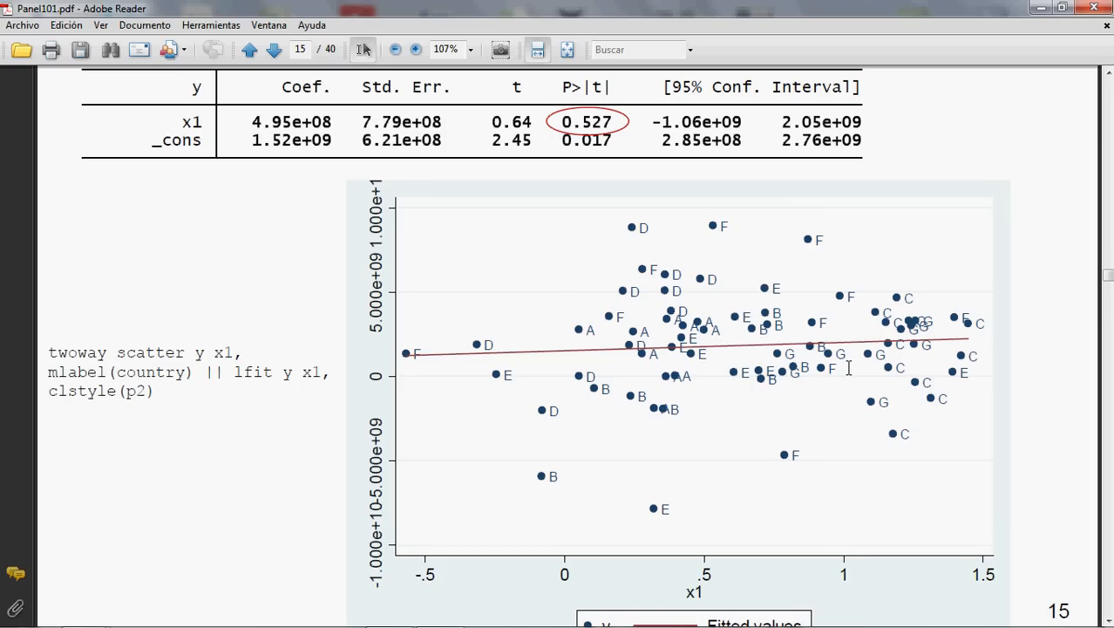
Step: Examine the LSDV fixed-effects command and output on page 16, highlighting x1 in "xi: regress y x1 i.country"
scroll(721, 398, "down", 10)
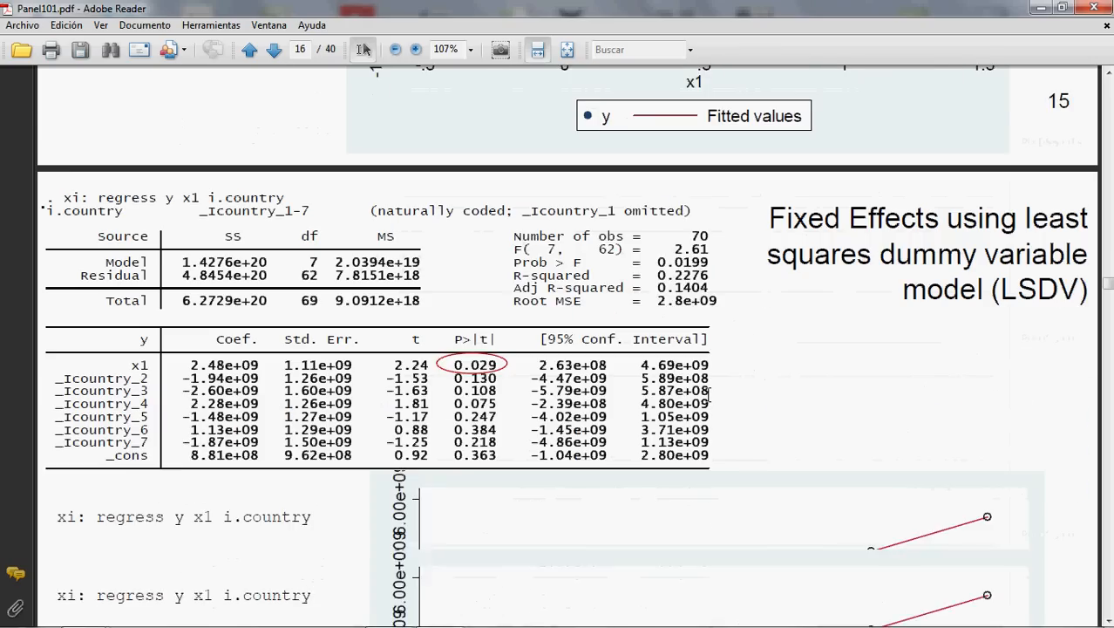
scroll(468, 347, "down", 1)
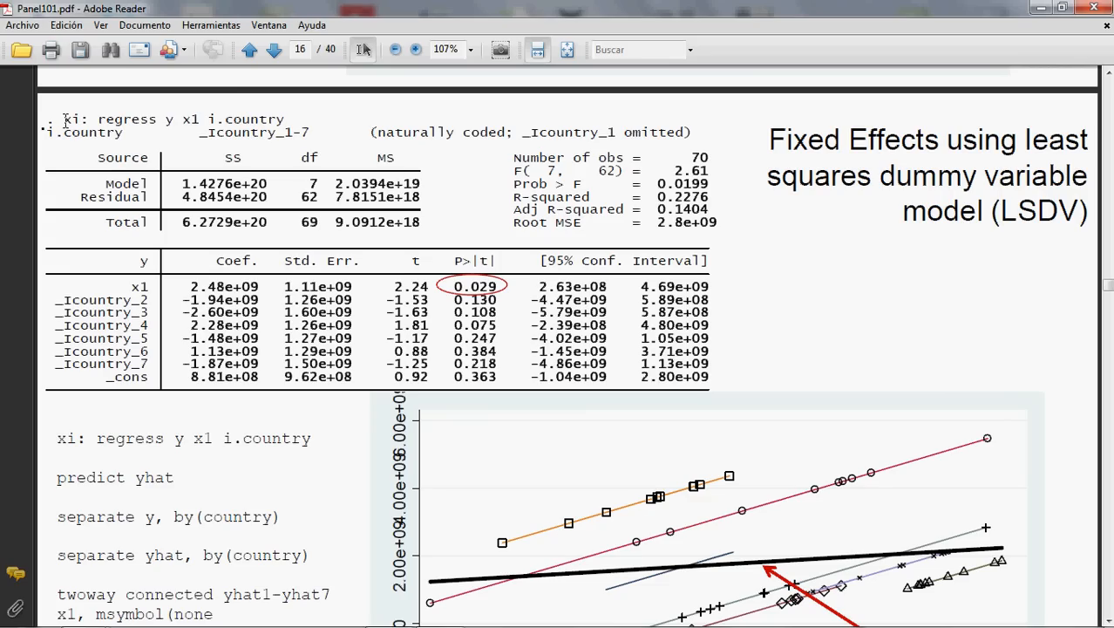
left_click_drag(64, 120, 200, 121)
scroll(215, 279, "down", 1)
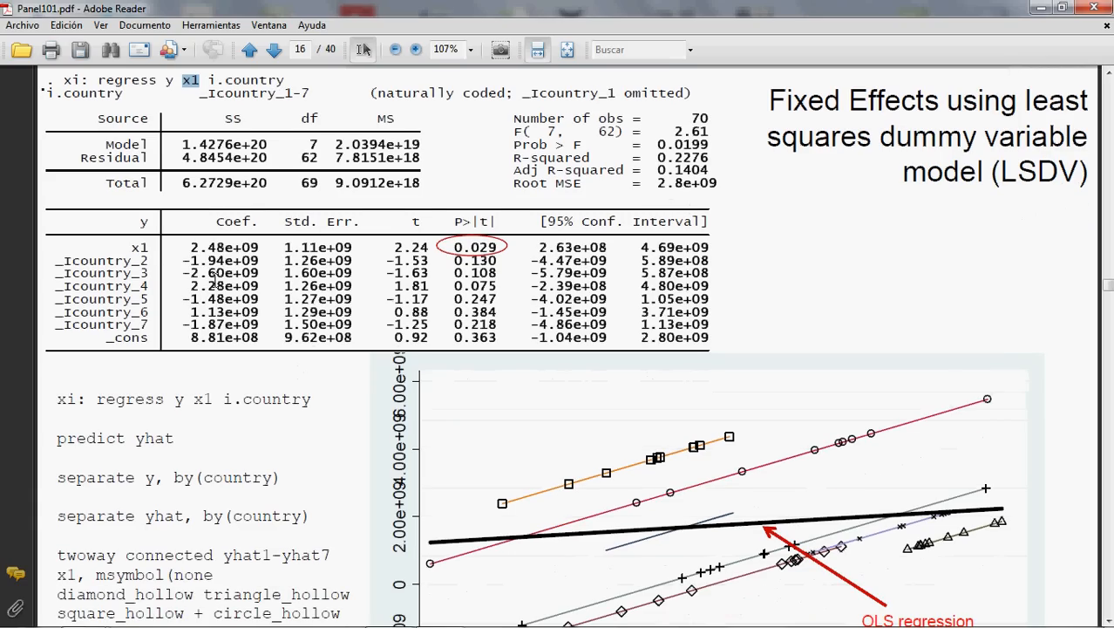
scroll(215, 279, "up", 1)
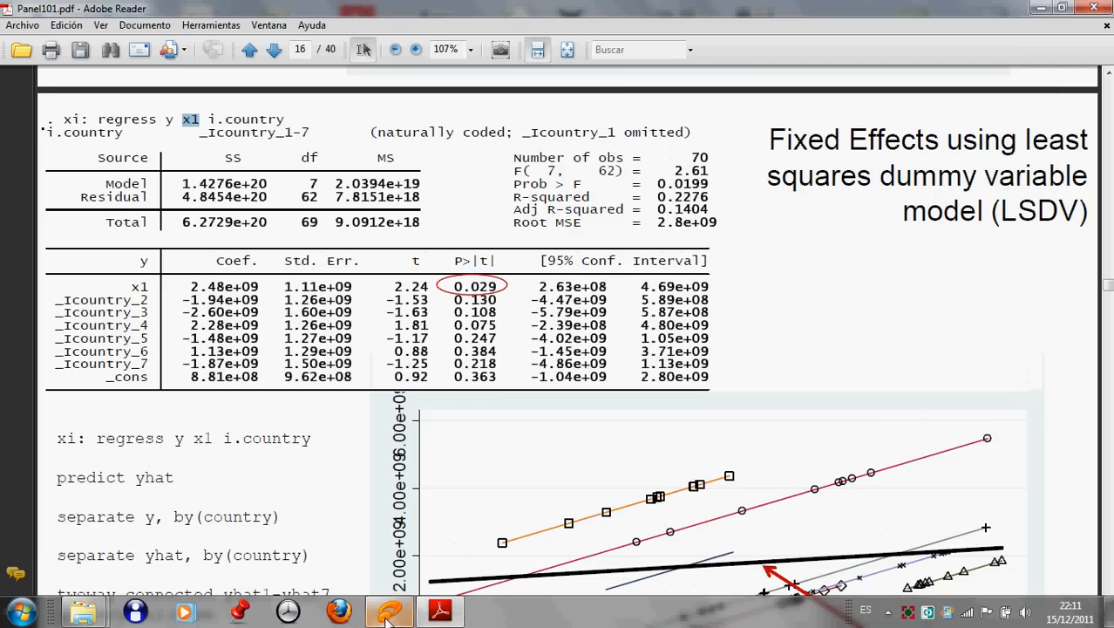
mouse_move(389, 612)
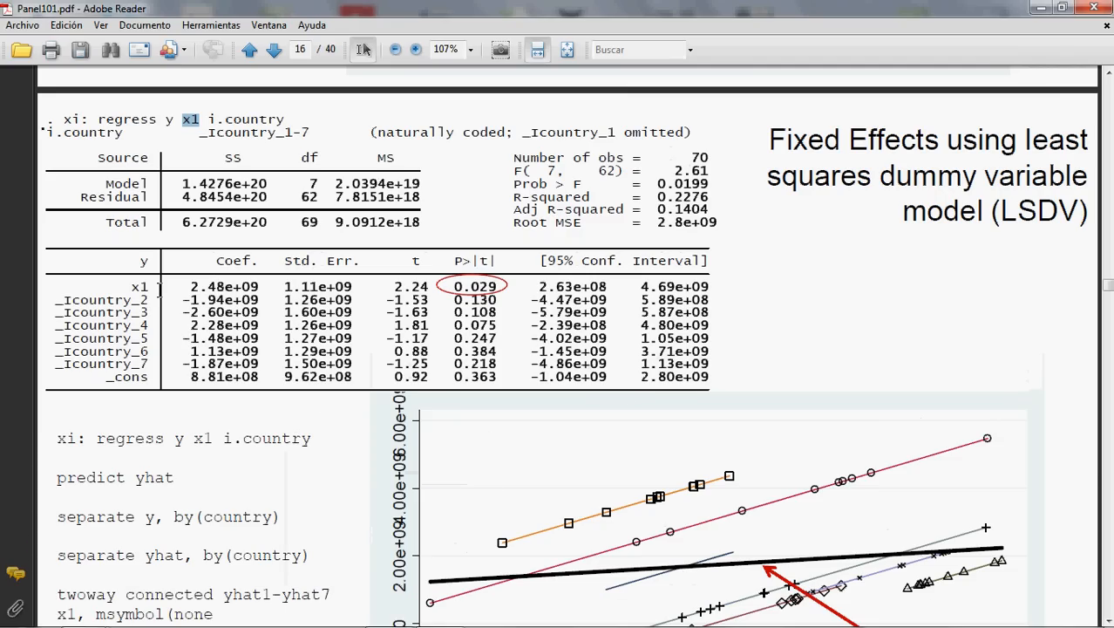
scroll(158, 280, "down", 1)
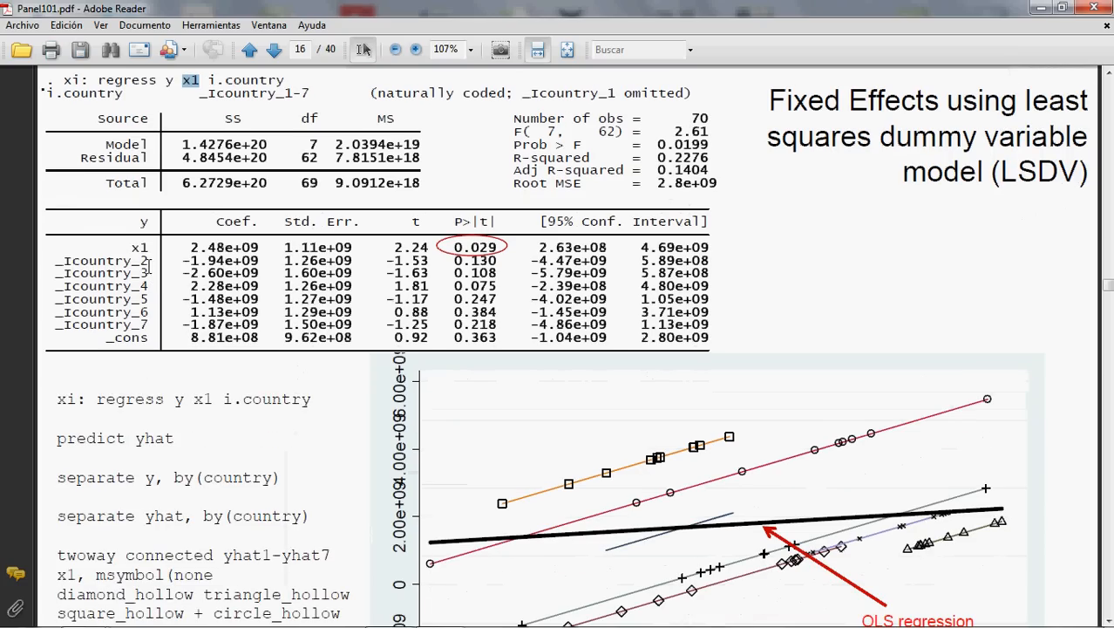
Step: Examine the country dummy rows in the LSDV output, highlighting the _Icountry_2 label and the _Icountry_4 estimates and p-value
left_click_drag(150, 263, 69, 263)
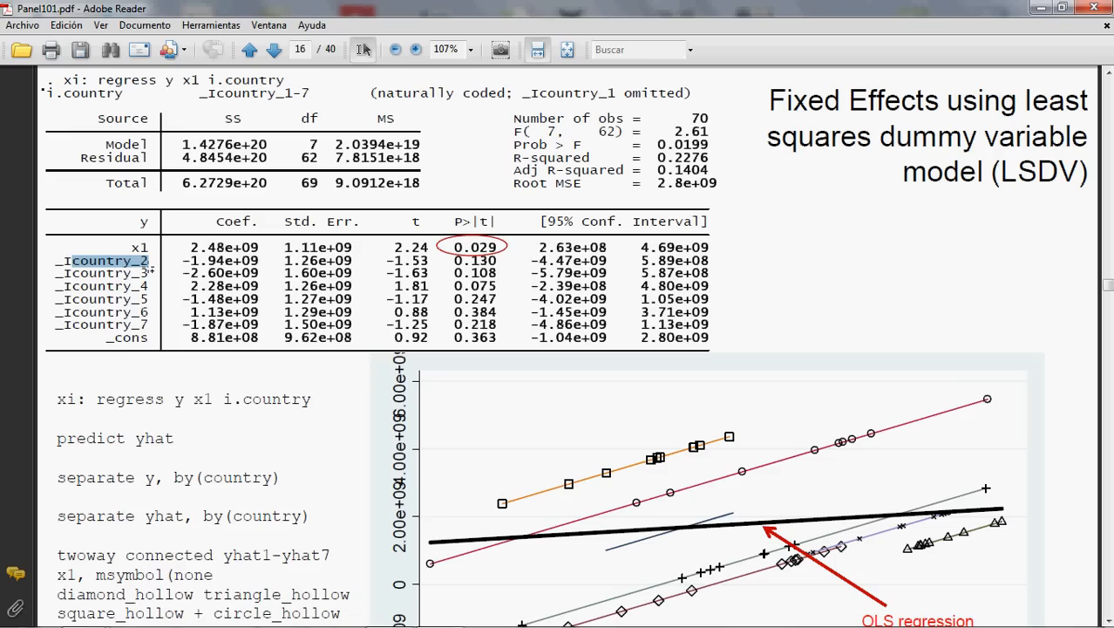
left_click(144, 322)
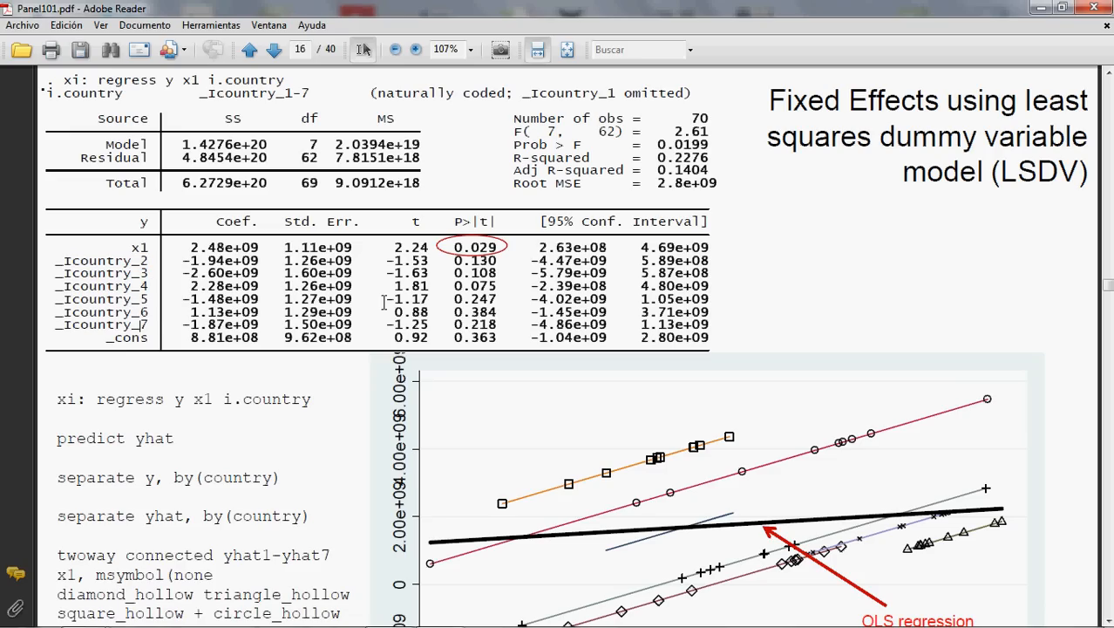
left_click_drag(429, 288, 92, 290)
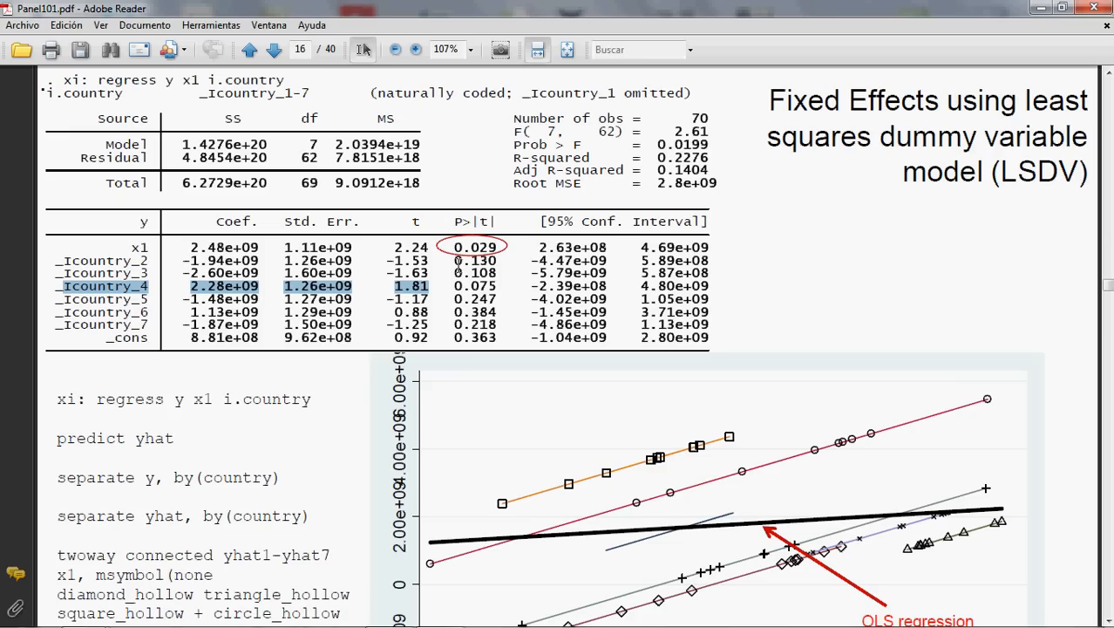
left_click_drag(455, 285, 497, 286)
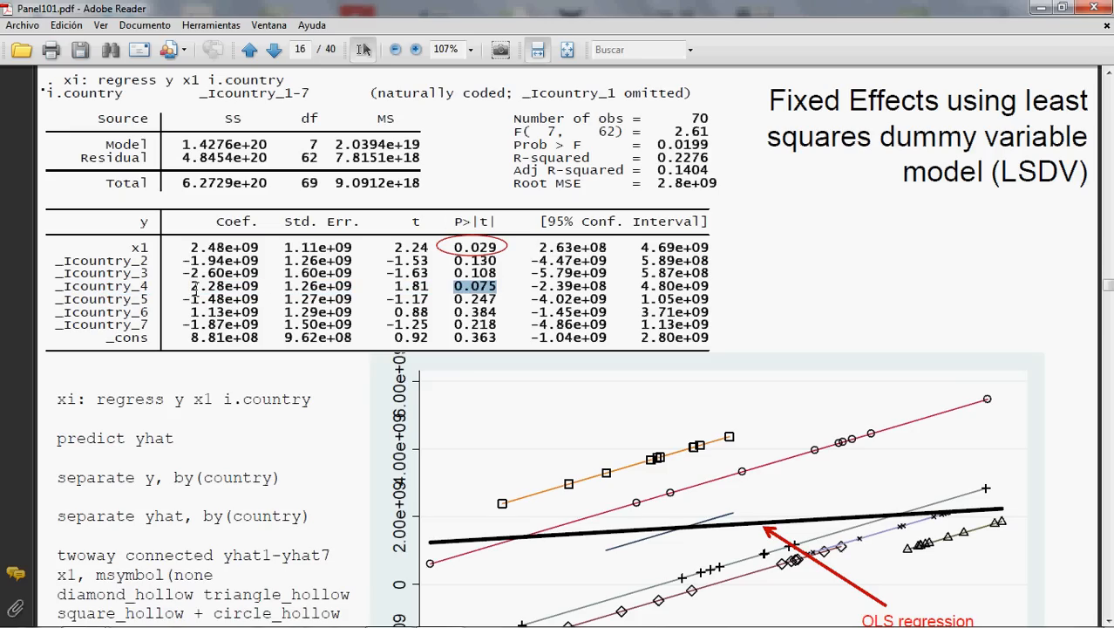
Step: Compare the _Icountry_4 coefficient with the _cons coefficient, and review the coefficients of the _Icountry_2 and _Icountry_3 dummies
left_click_drag(192, 288, 265, 288)
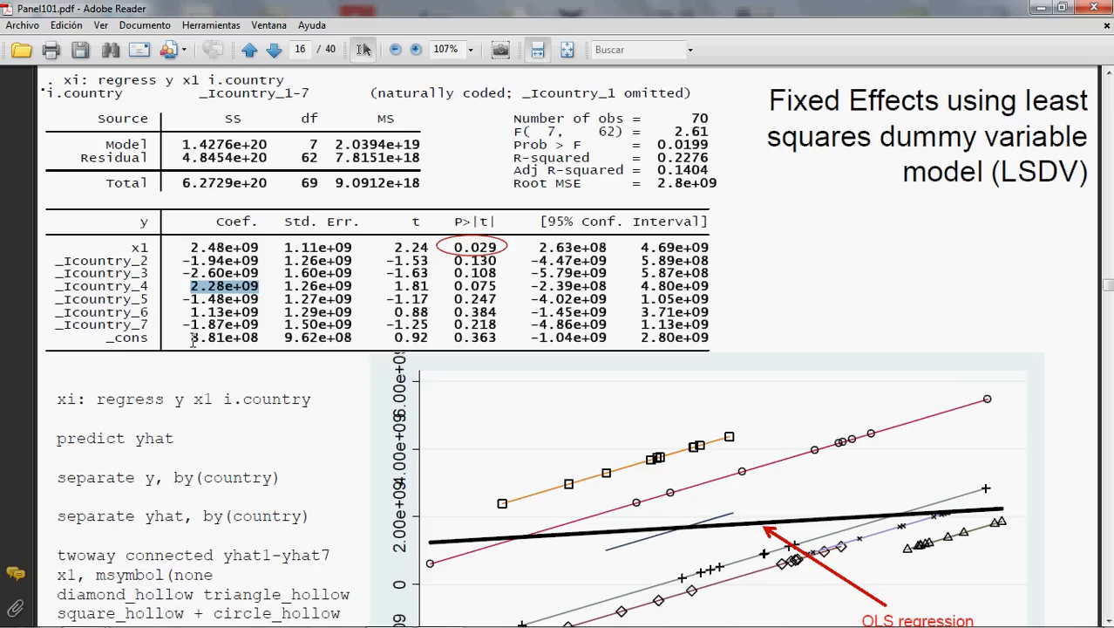
left_click_drag(192, 341, 261, 342)
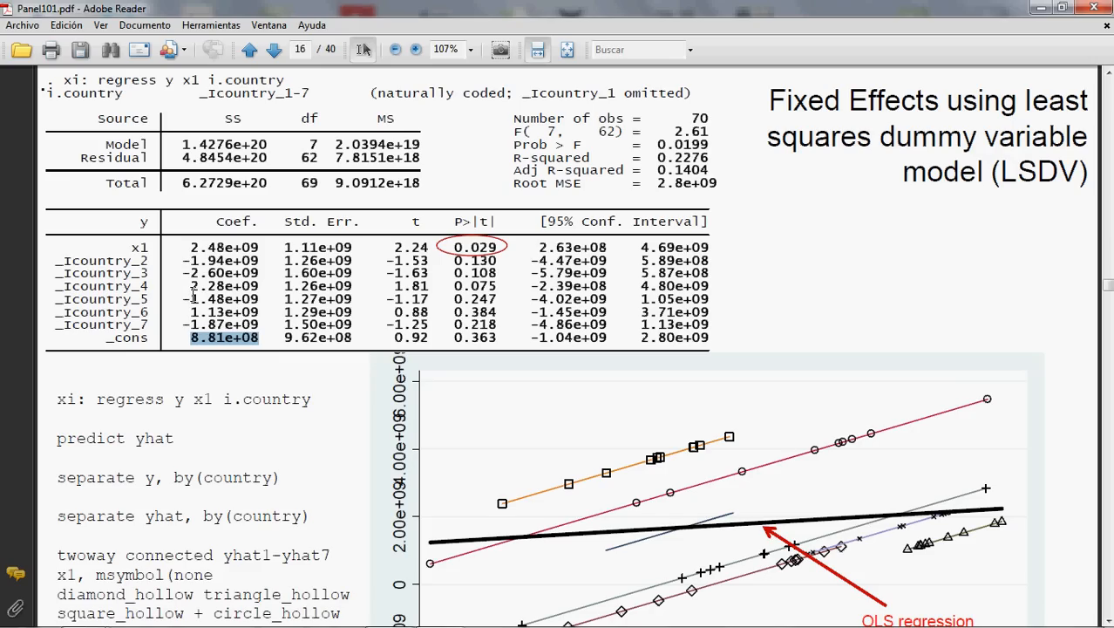
left_click_drag(190, 285, 228, 290)
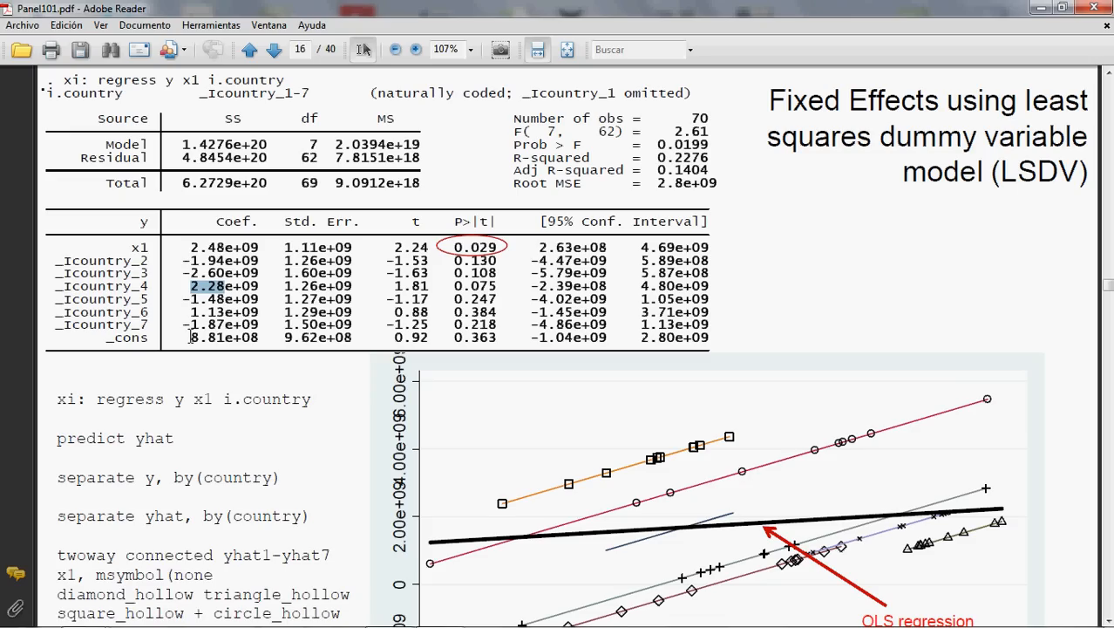
left_click_drag(189, 337, 223, 339)
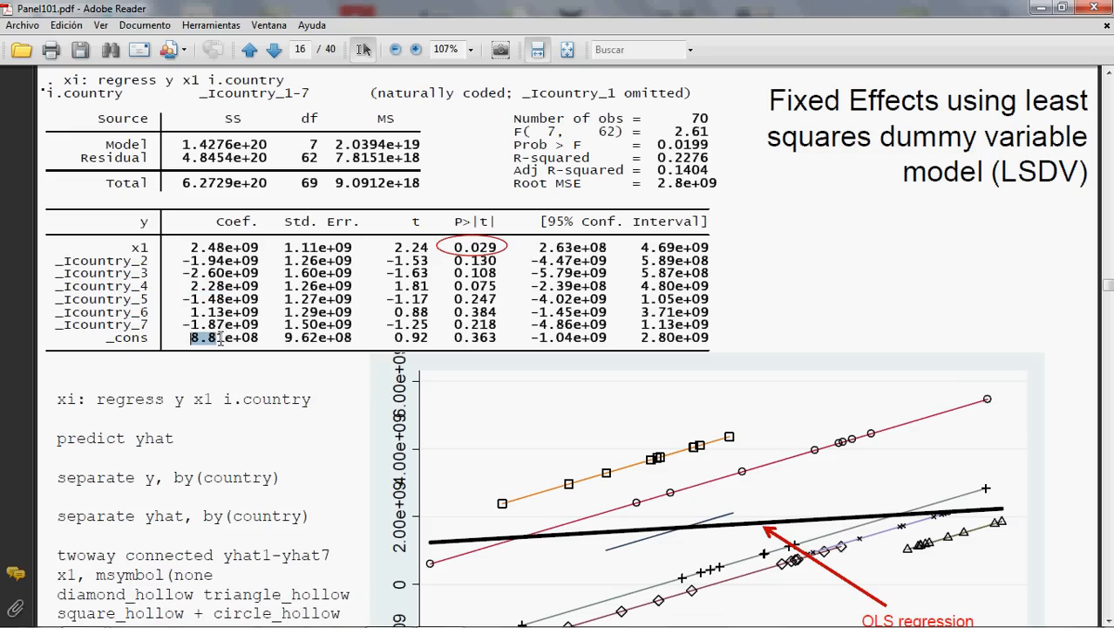
left_click_drag(191, 285, 236, 287)
left_click(191, 285)
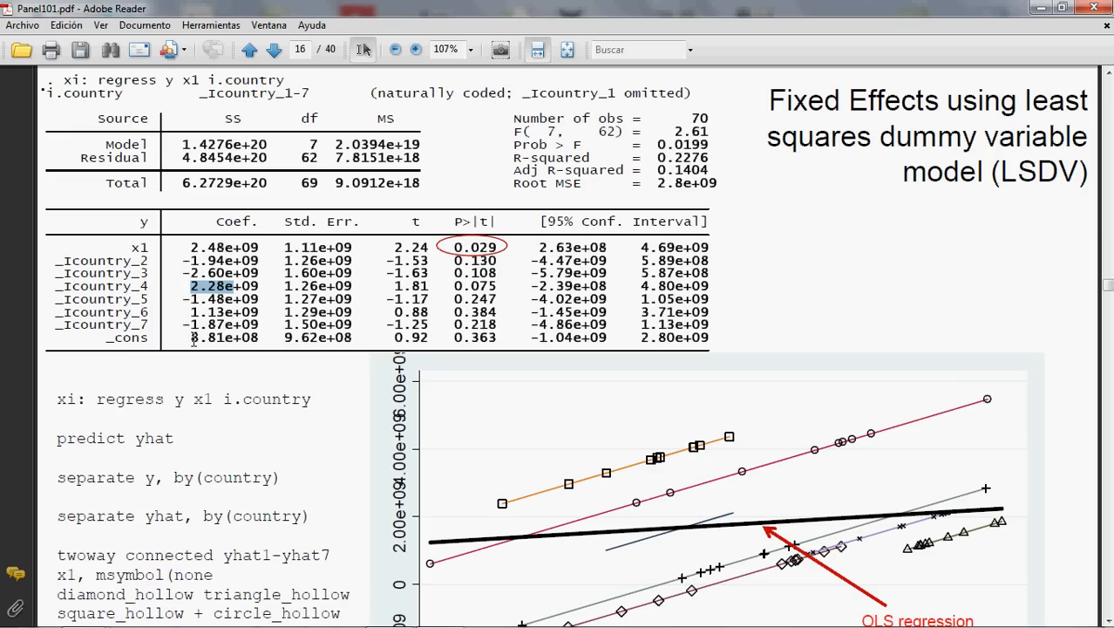
left_click_drag(194, 340, 229, 342)
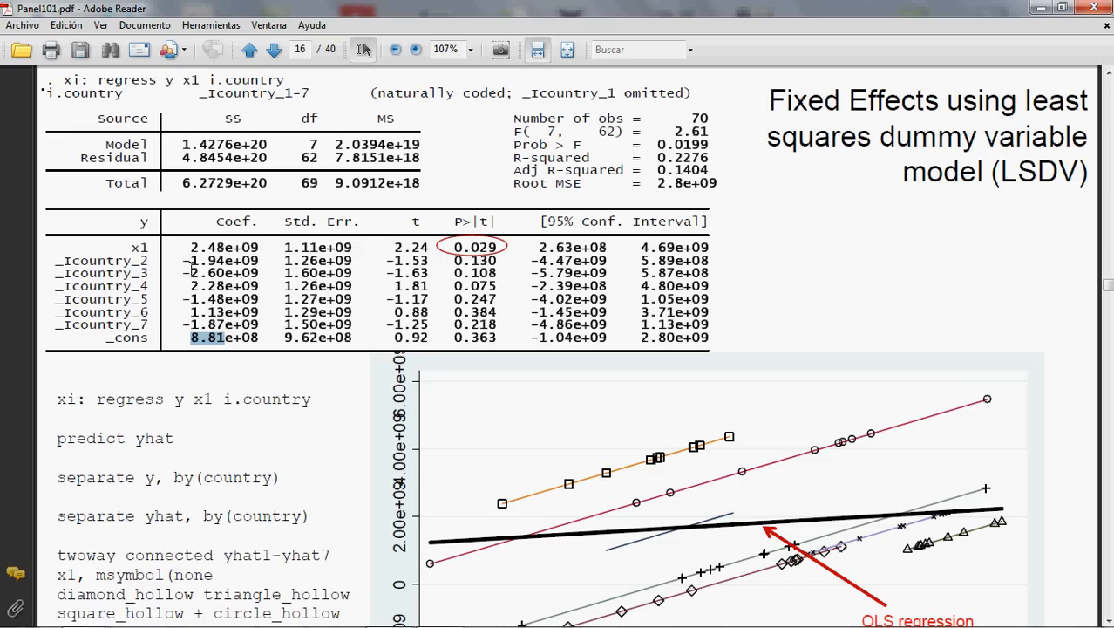
left_click_drag(184, 260, 256, 261)
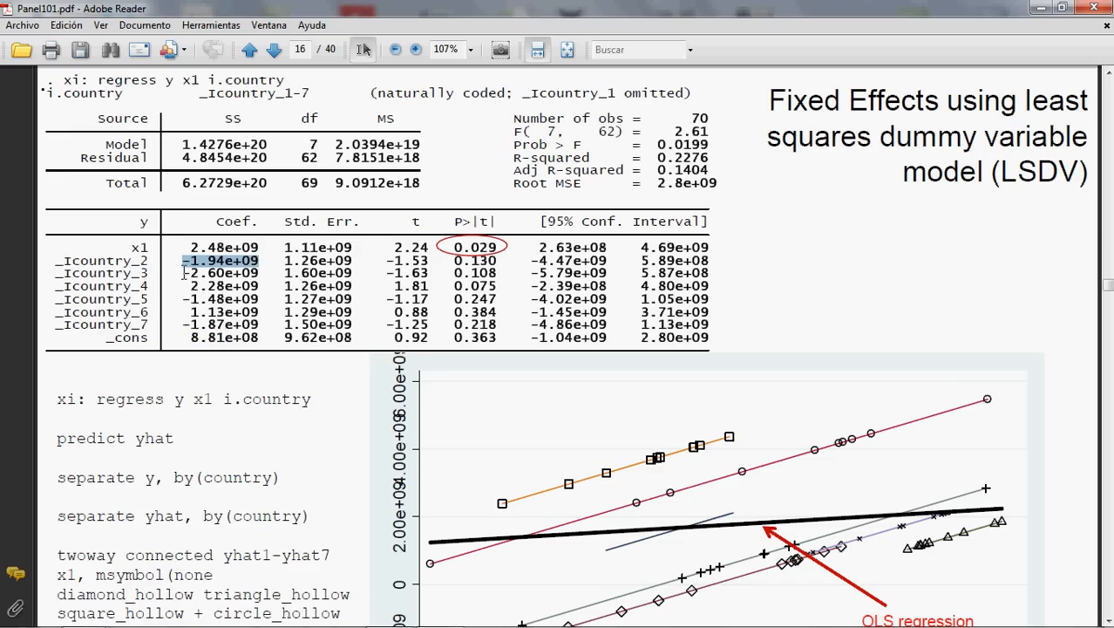
left_click_drag(183, 273, 202, 288)
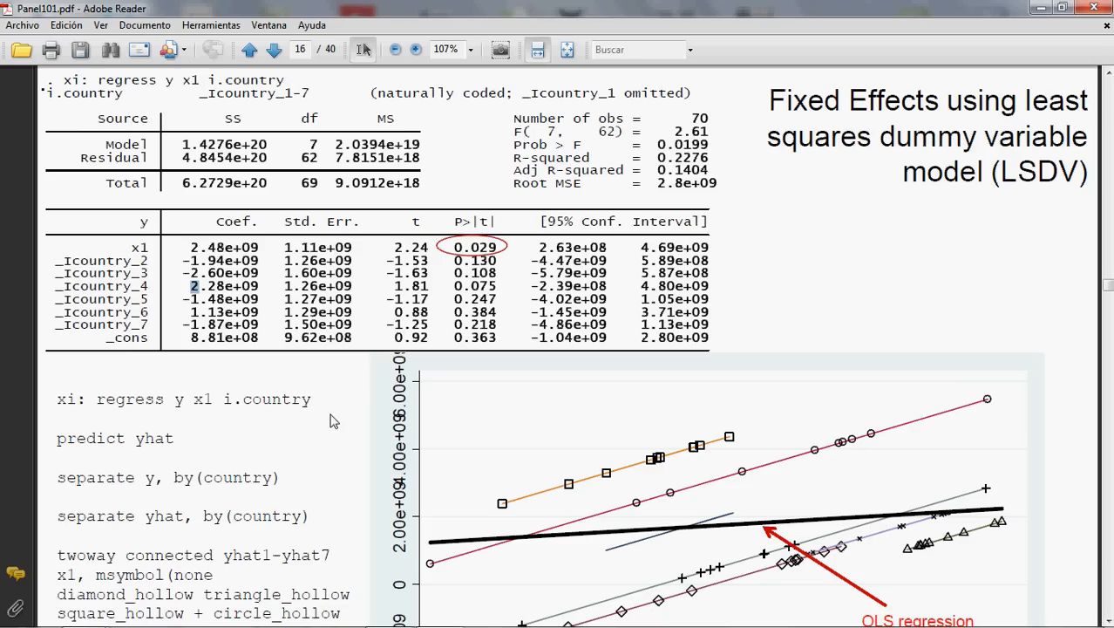
Step: Examine the commands and the plot of fitted lines by country against the OLS regression line on page 16
scroll(300, 396, "down", 5)
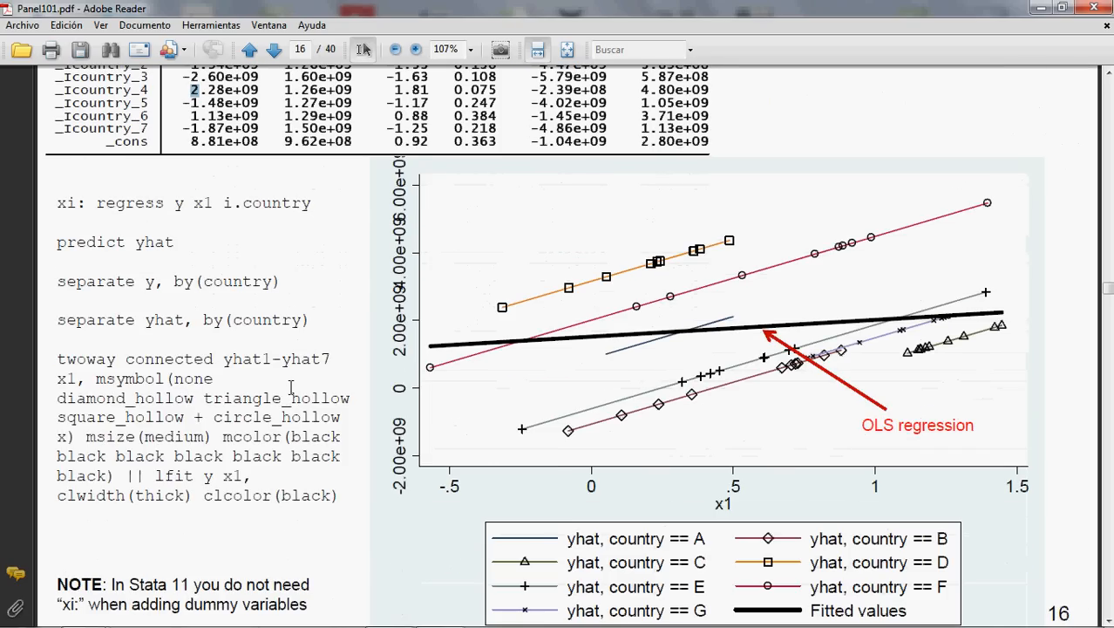
scroll(289, 392, "down", 4)
scroll(291, 377, "up", 3)
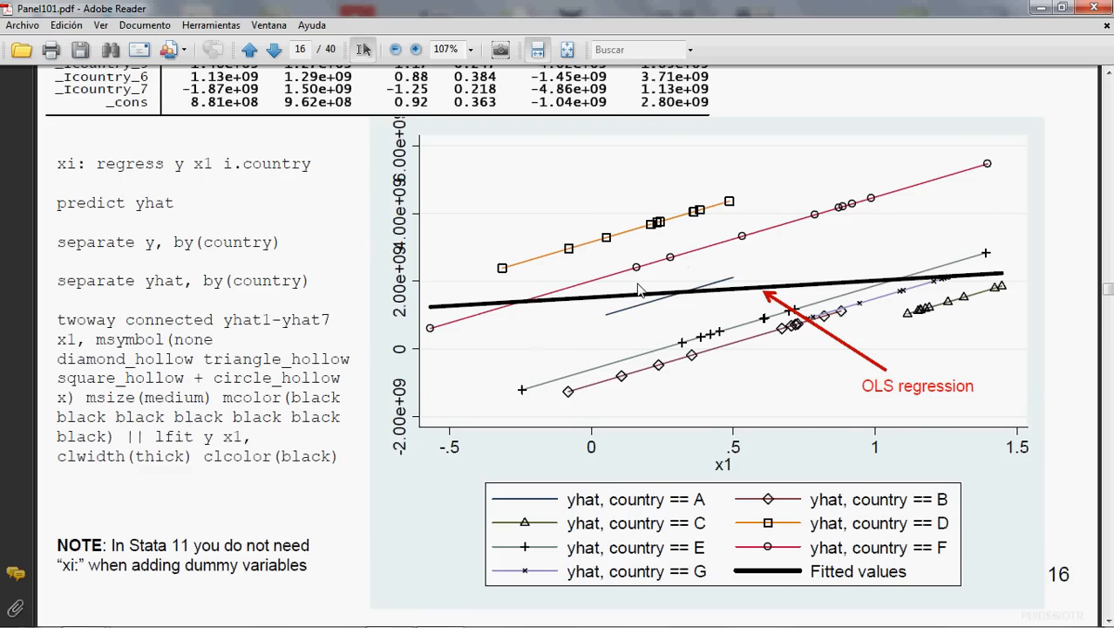
scroll(610, 297, "down", 1)
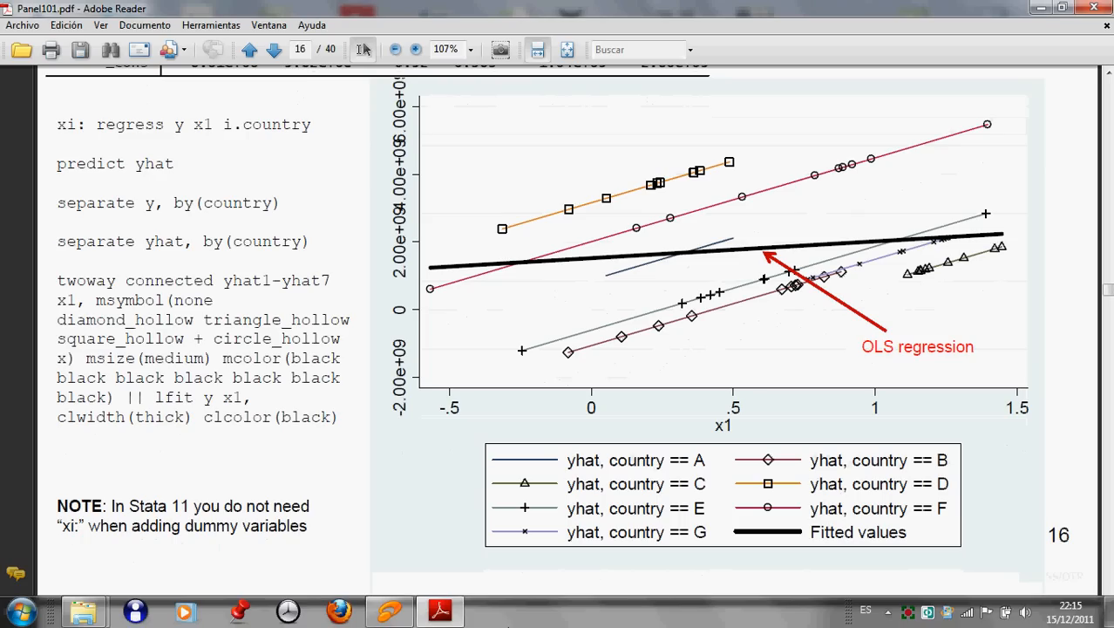
Step: Minimize the Panel101.pdf document and launch Stata 10 from the desktop
left_click(1042, 10)
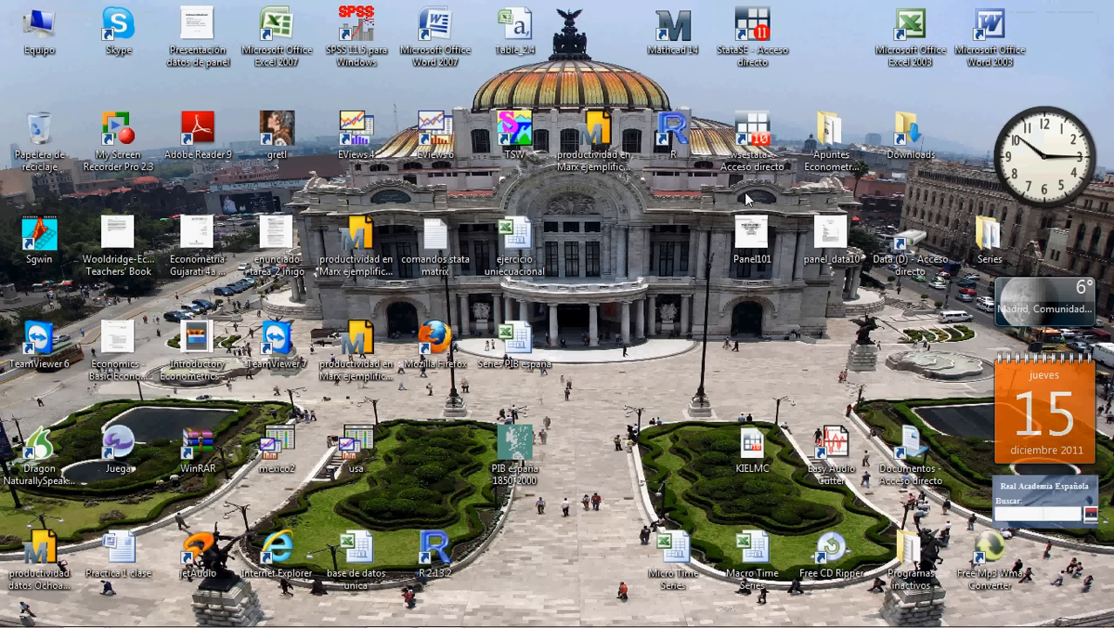
double_click(746, 150)
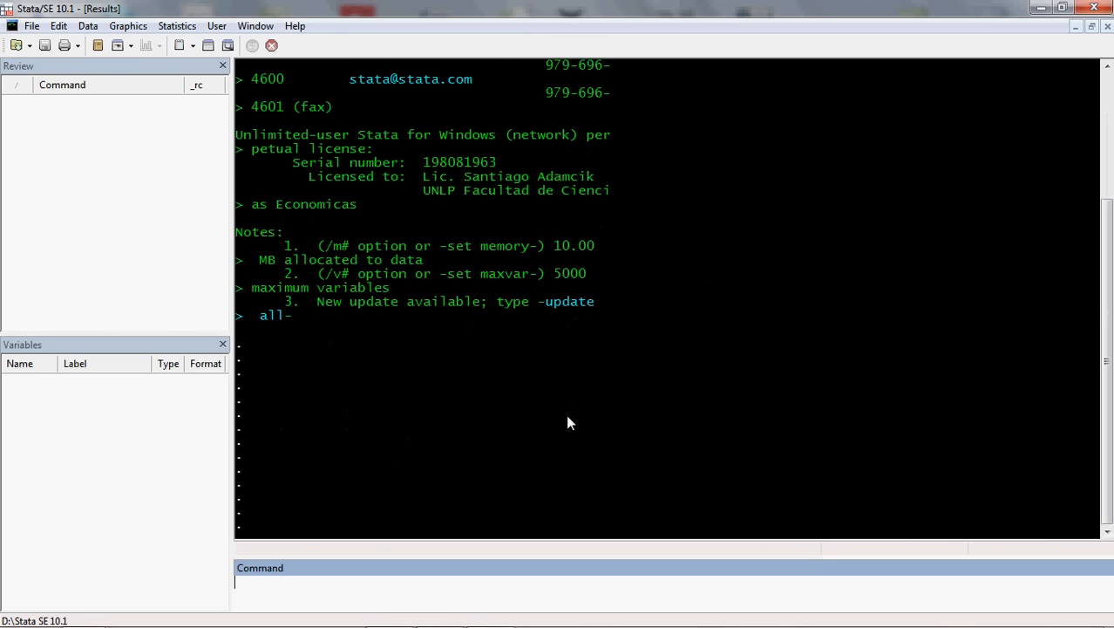
mouse_move(451, 620)
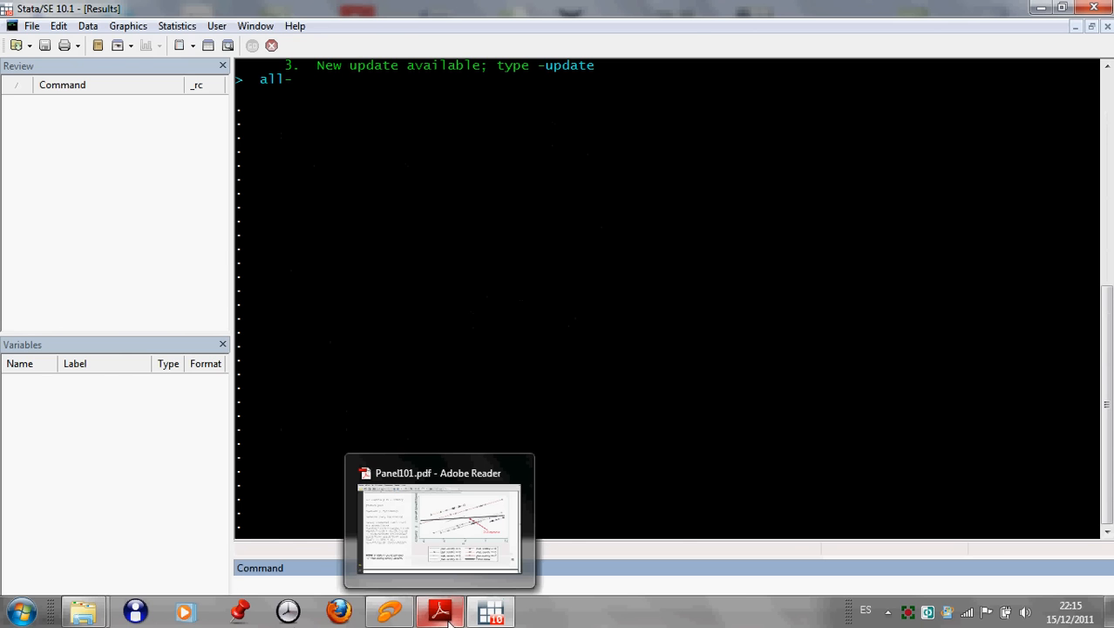
left_click(449, 616)
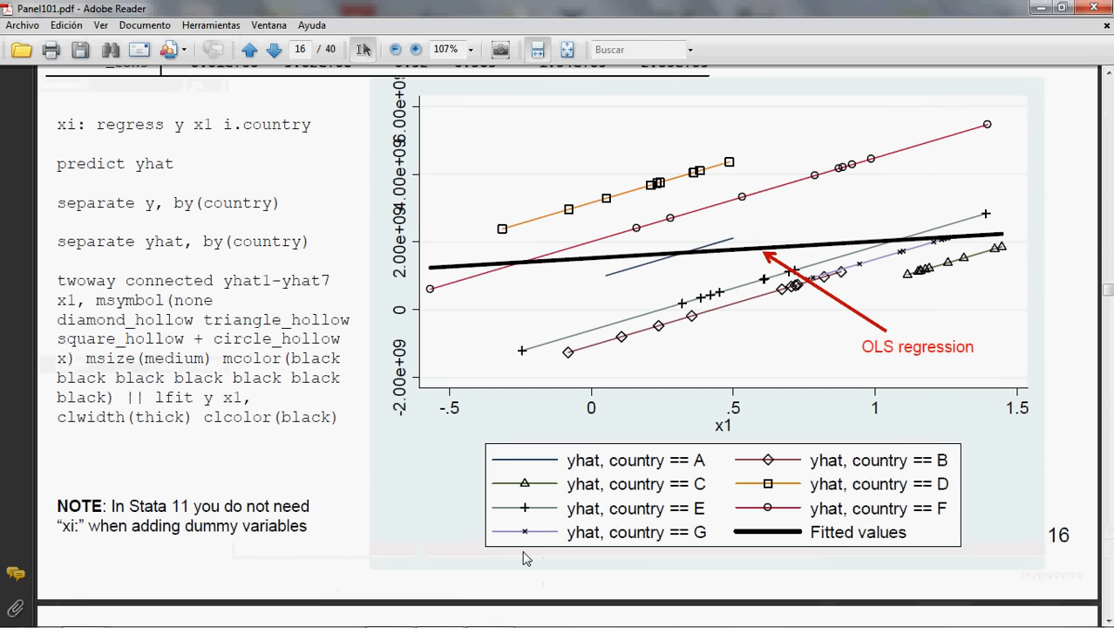
scroll(523, 558, "up", 20)
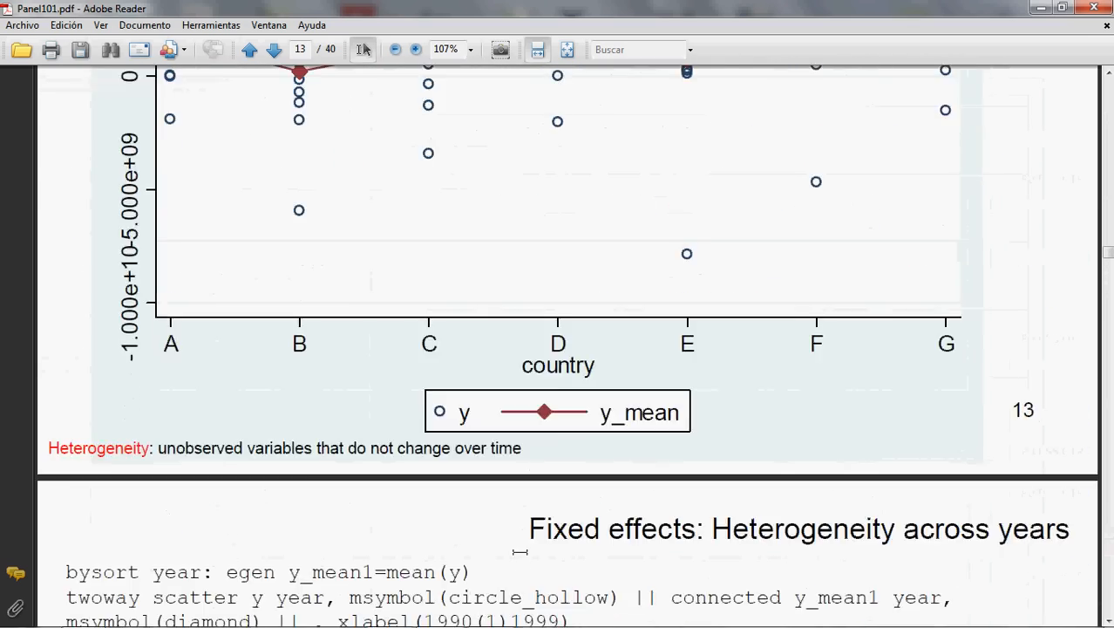
scroll(521, 551, "up", 20)
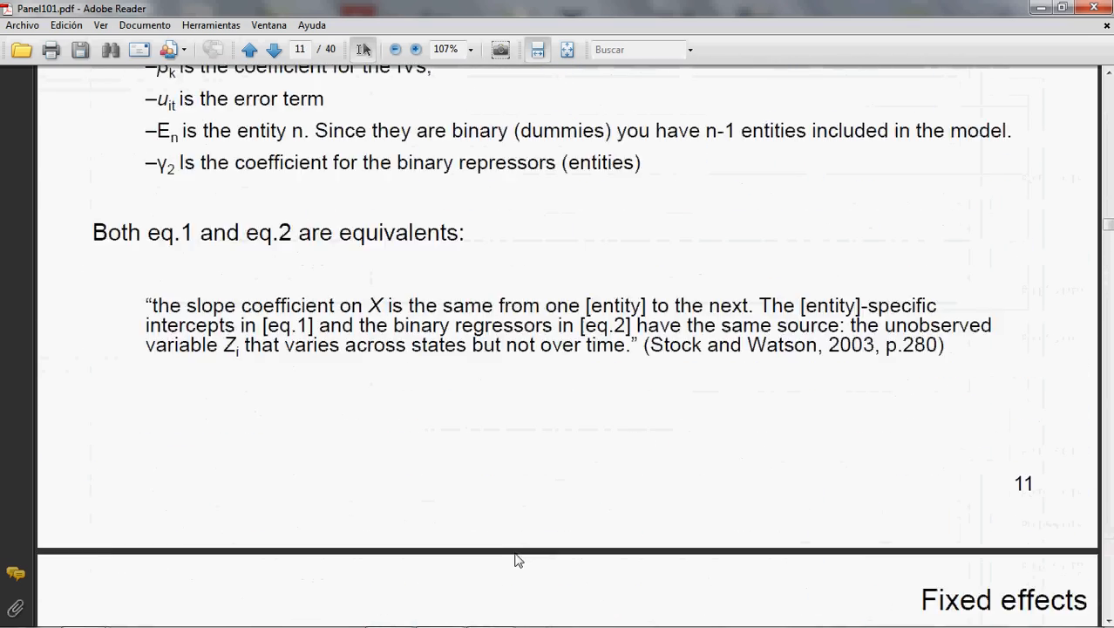
scroll(518, 559, "up", 20)
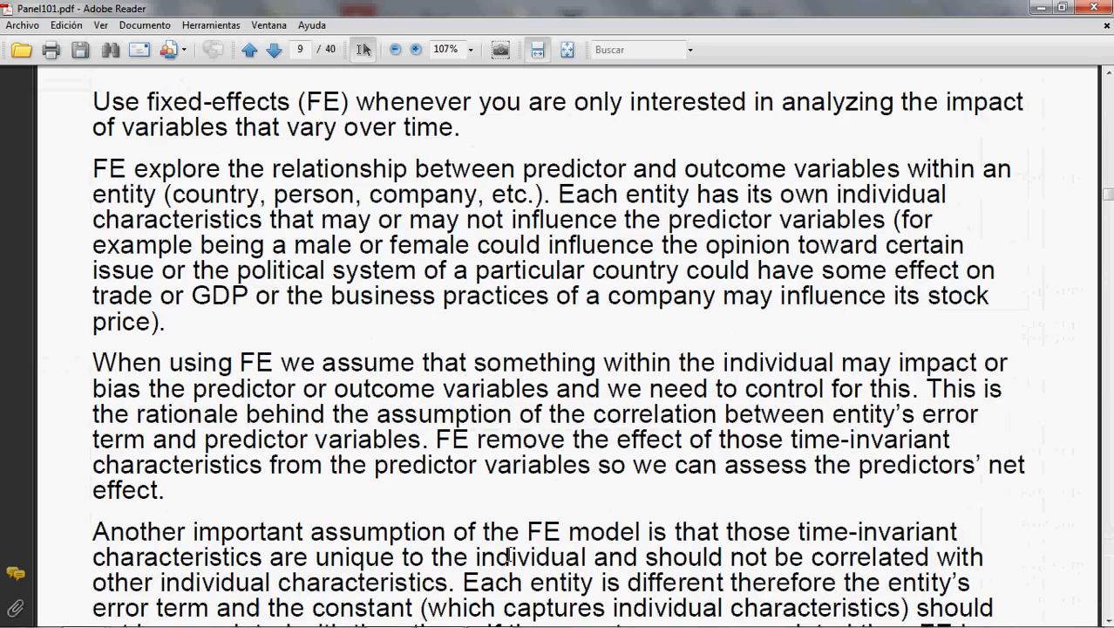
scroll(411, 505, "up", 15)
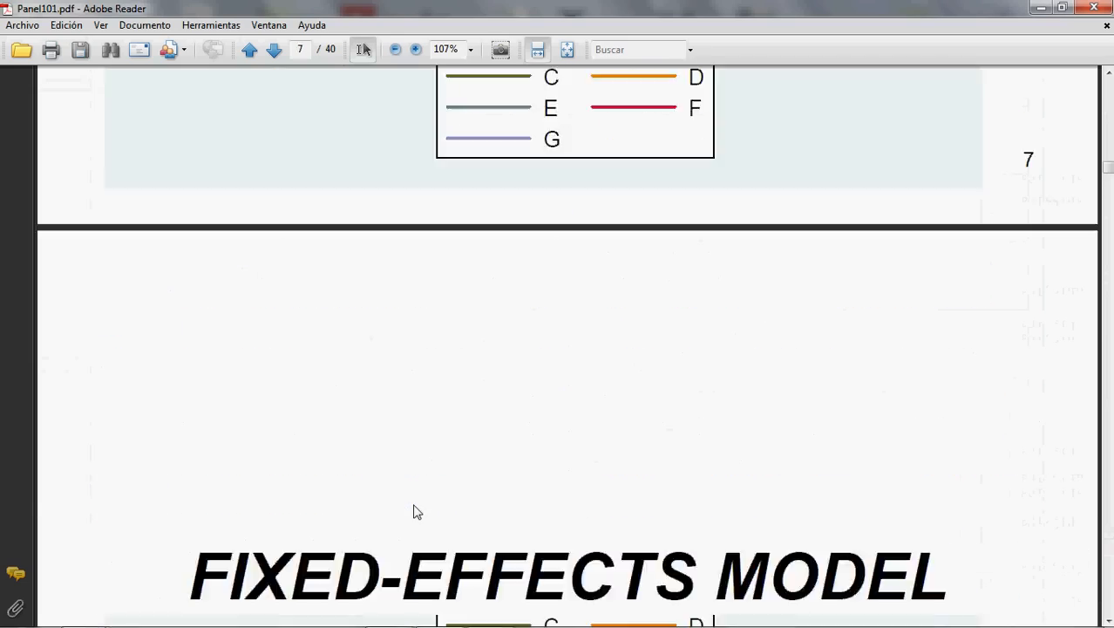
scroll(415, 511, "up", 15)
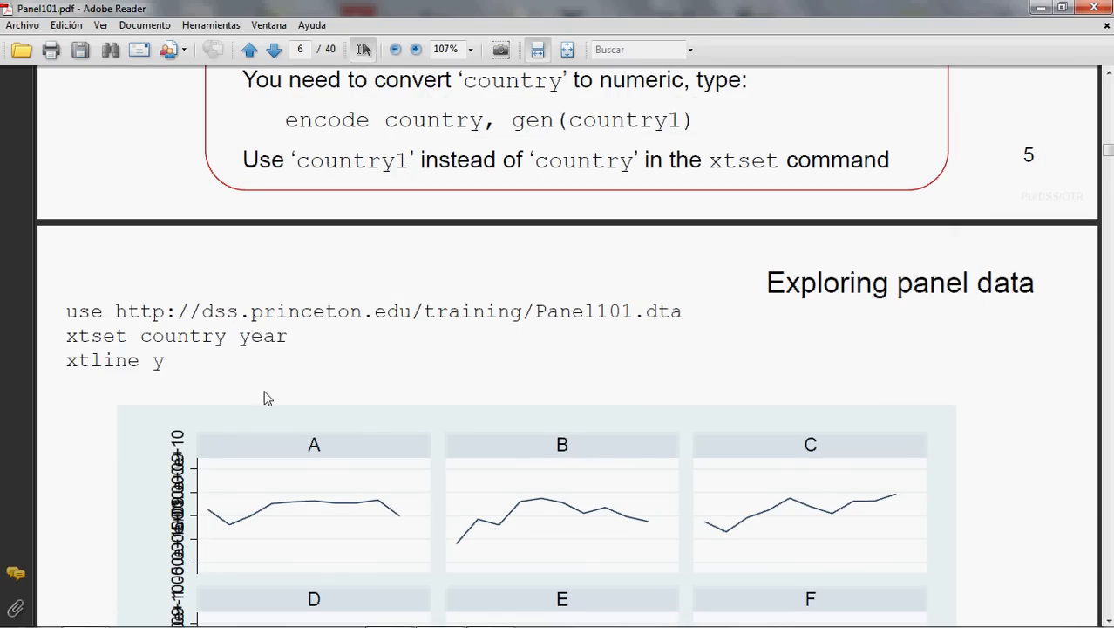
left_click_drag(65, 312, 683, 311)
right_click(658, 321)
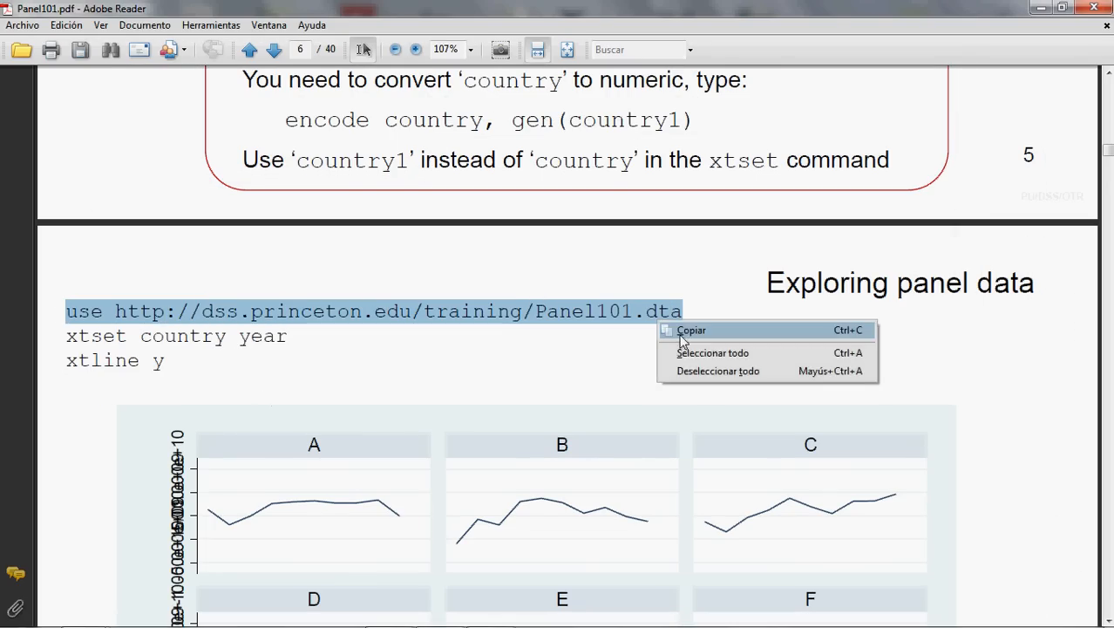
left_click(682, 332)
left_click(490, 612)
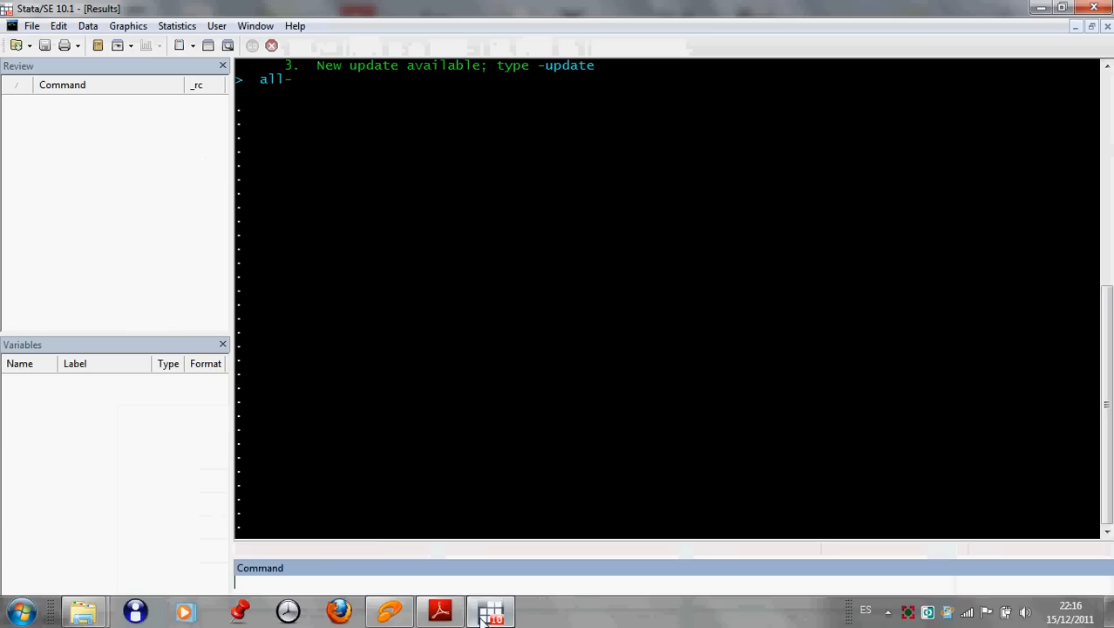
left_click(321, 591)
key("ctrl+v")
key("Return")
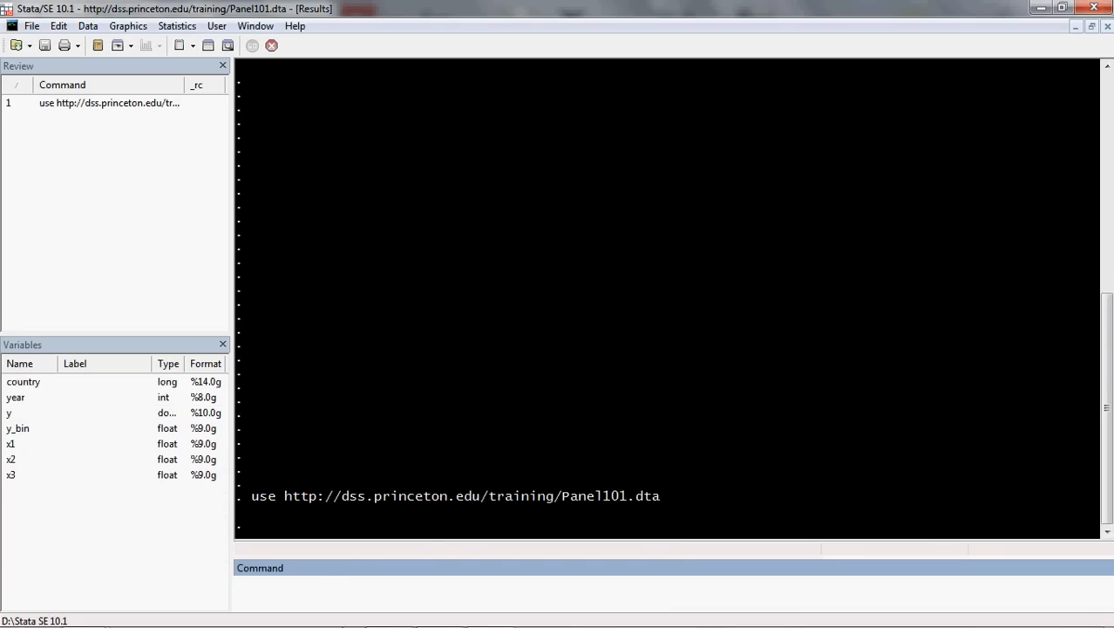
Step: Switch to Panel101.pdf in Adobe Reader, go to page 16, and continue to the estimates commands on page 17
left_click(444, 621)
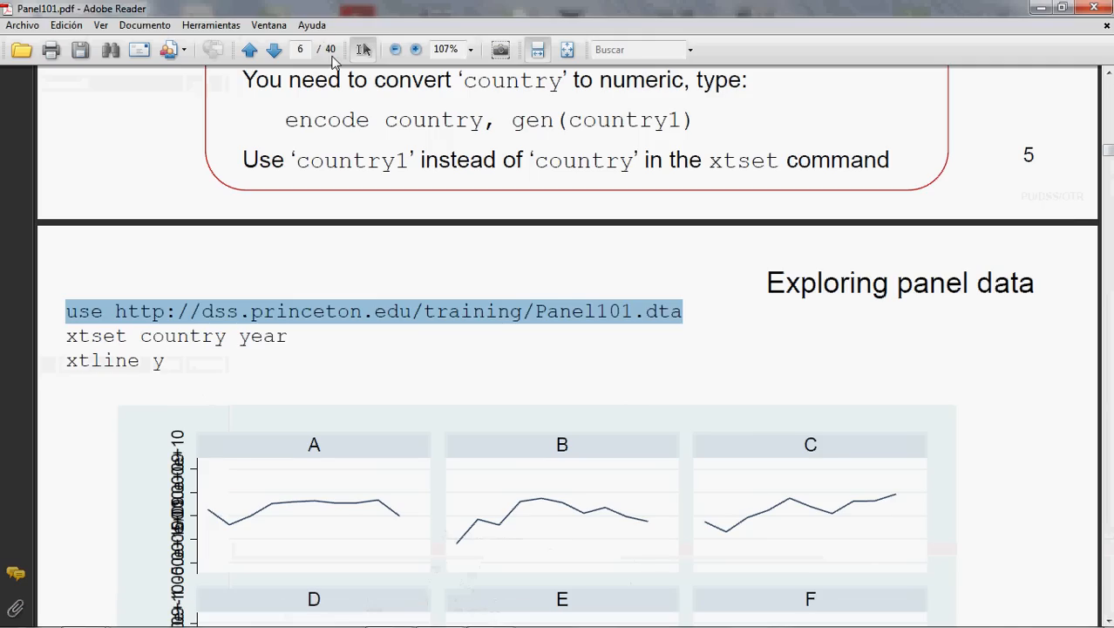
left_click(298, 50)
type("16")
key("Return")
scroll(210, 221, "down", 8)
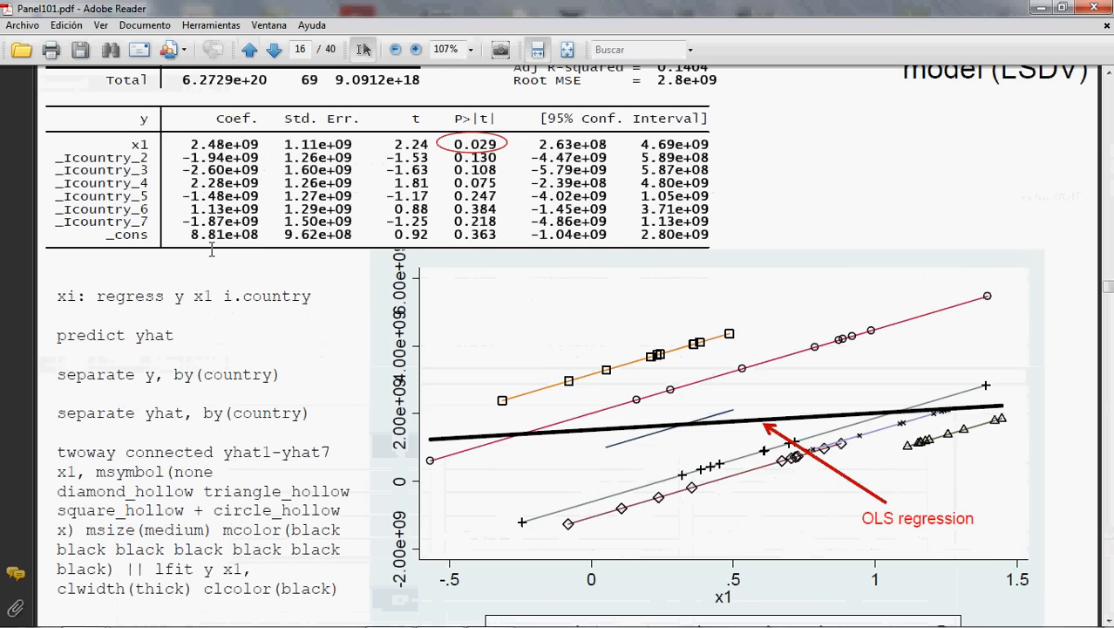
scroll(225, 294, "down", 10)
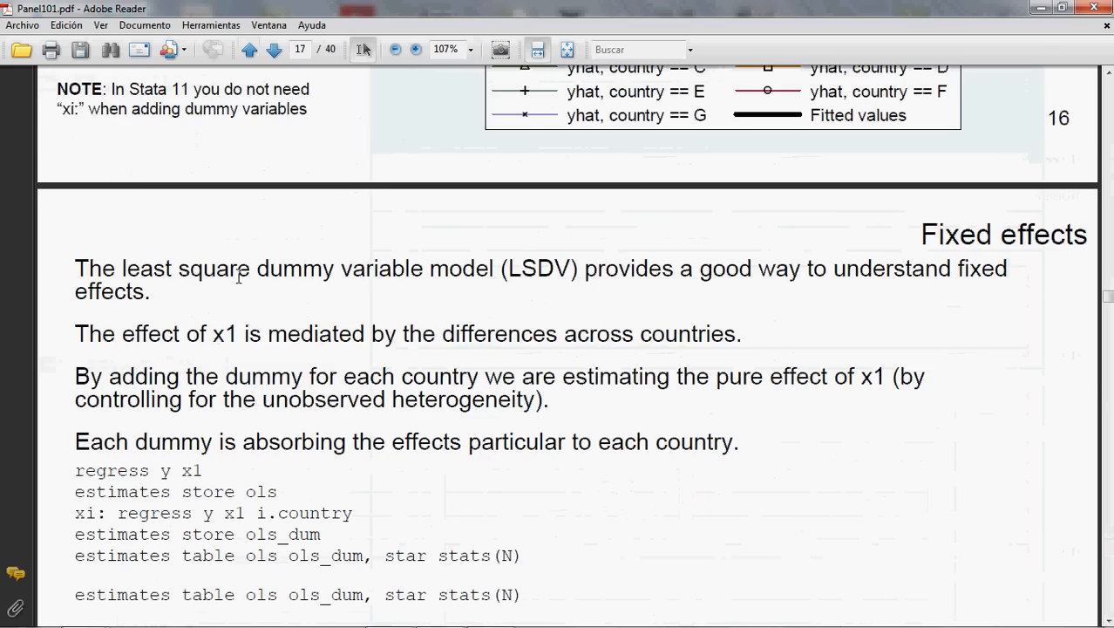
scroll(239, 276, "down", 4)
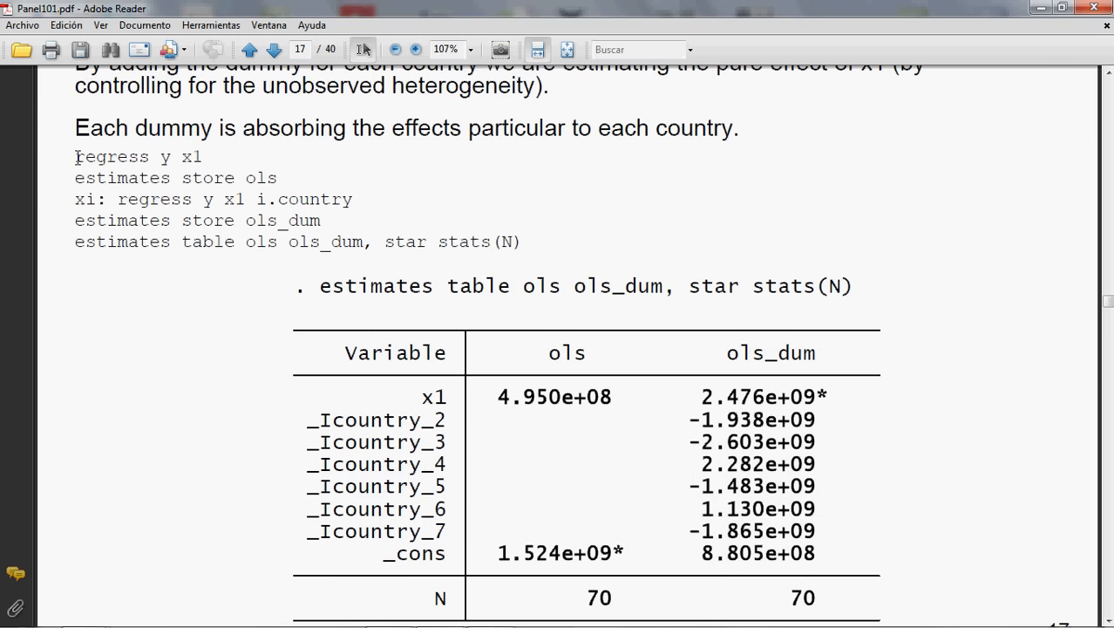
Step: Examine the regress, estimates store and estimates table commands for ols and ols_dum line by line on page 17
left_click_drag(76, 157, 536, 250)
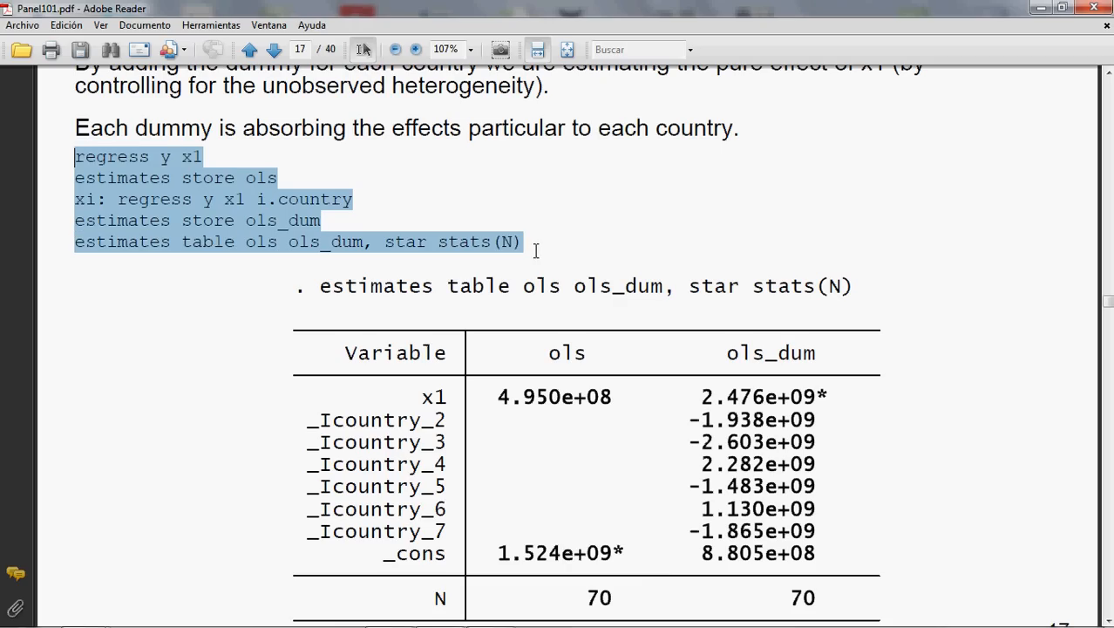
left_click(216, 158)
left_click_drag(78, 157, 217, 162)
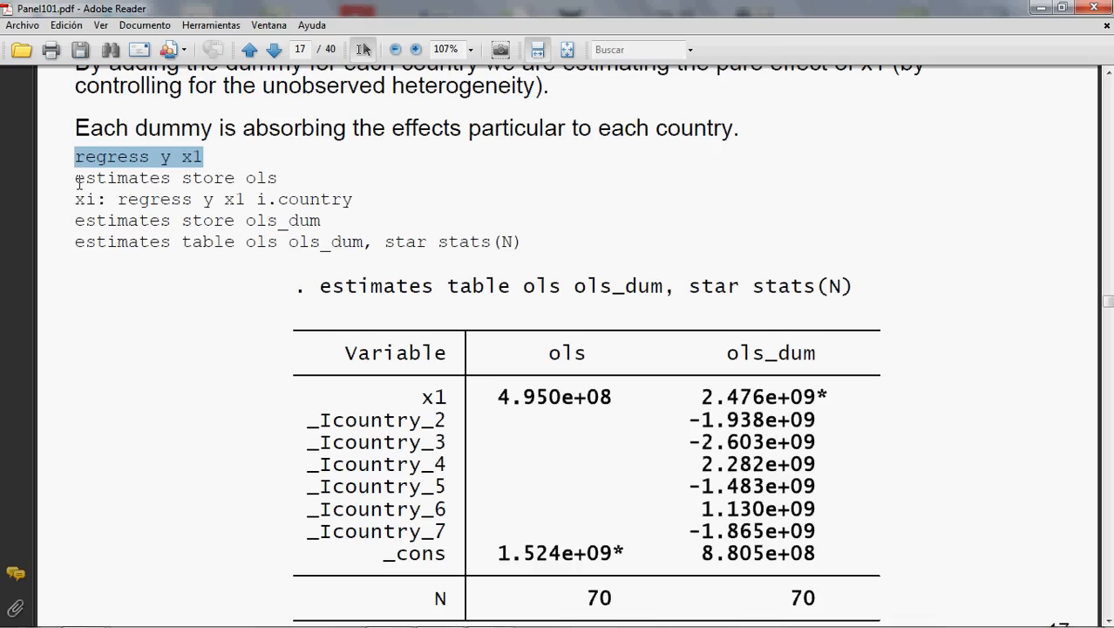
left_click_drag(180, 177, 280, 178)
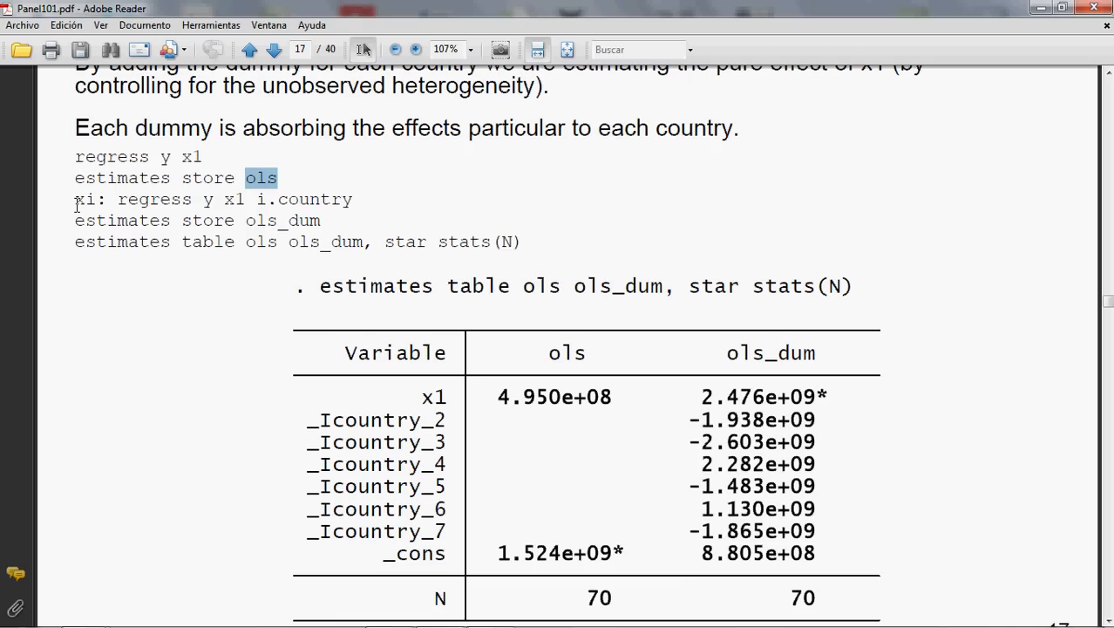
left_click_drag(76, 199, 171, 203)
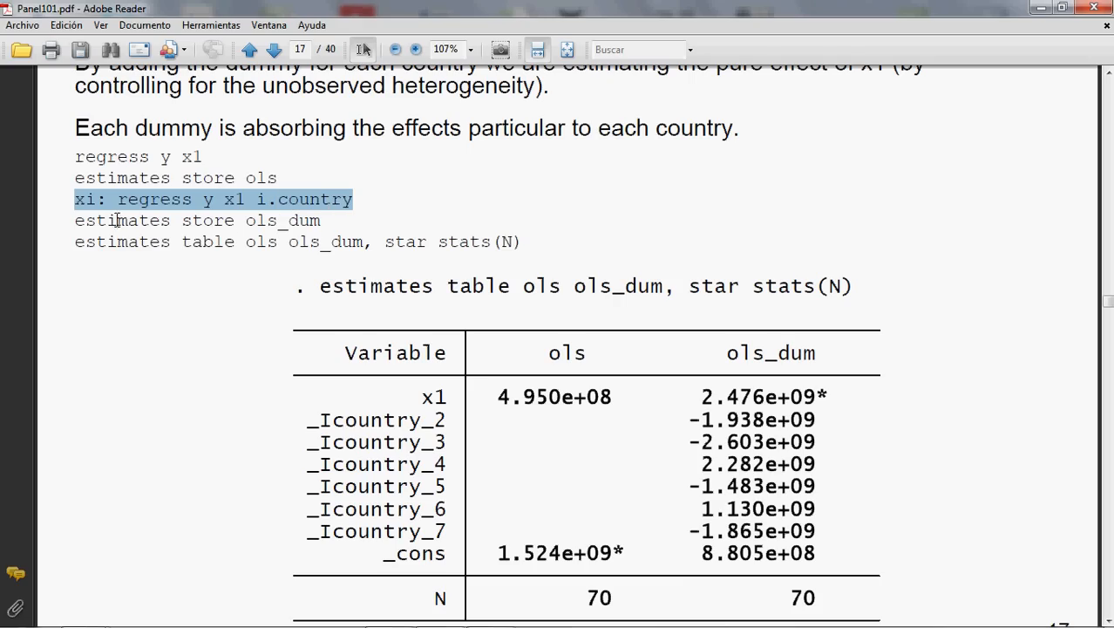
left_click_drag(185, 221, 239, 223)
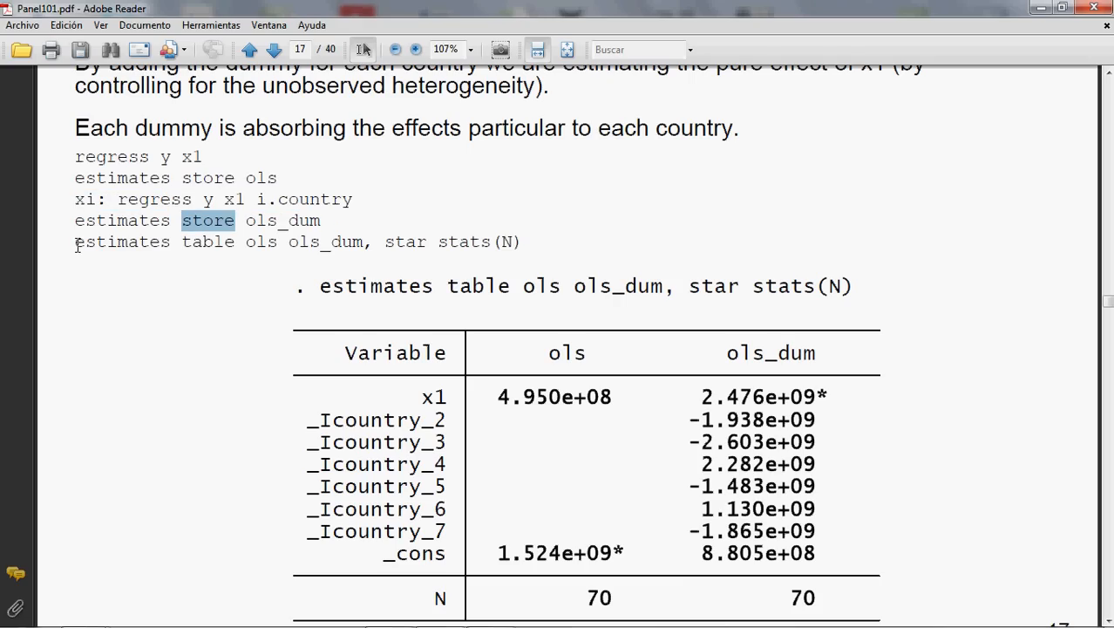
left_click_drag(77, 245, 140, 247)
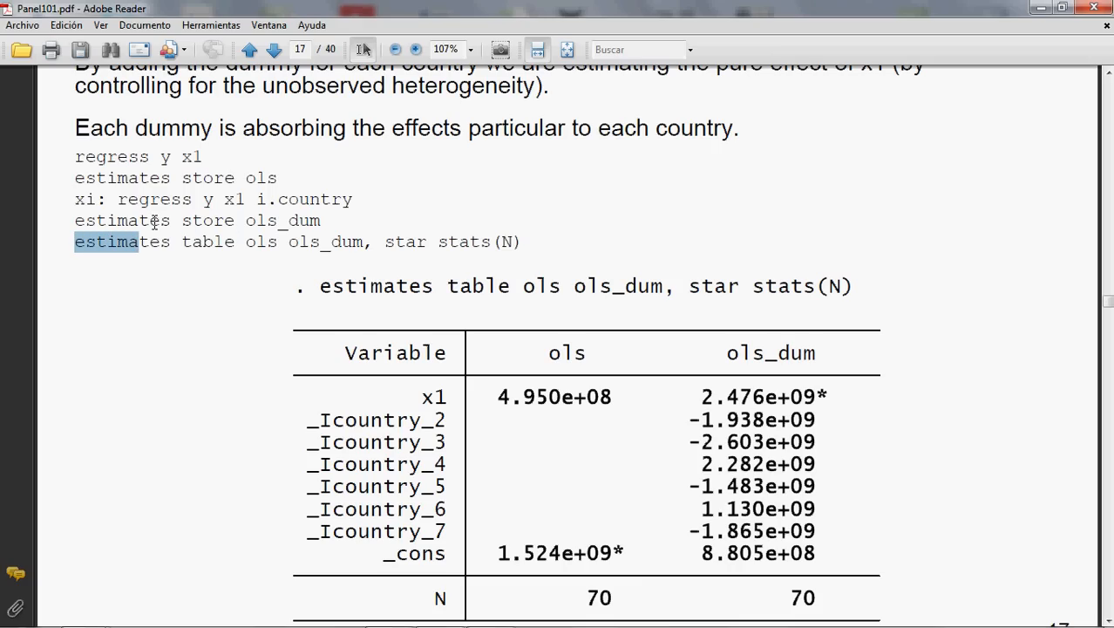
double_click(253, 245)
left_click_drag(287, 247, 363, 248)
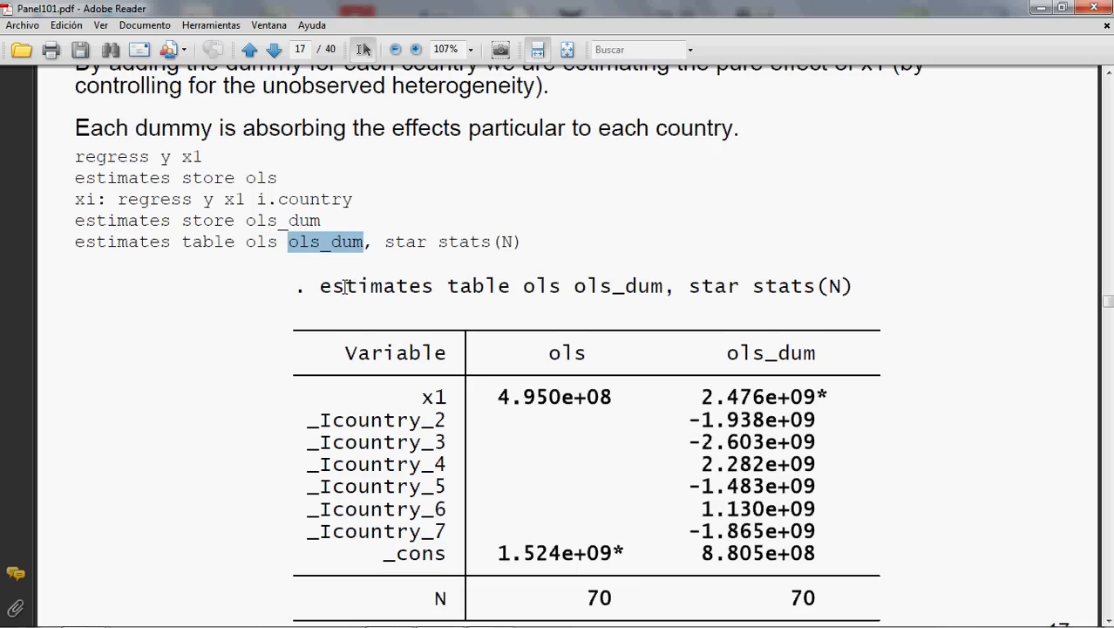
Step: Copy the five commands from "regress y x1" through "estimates table ols ols_dum, star stats(N)" on page 17 and switch to Stata
left_click_drag(77, 158, 536, 251)
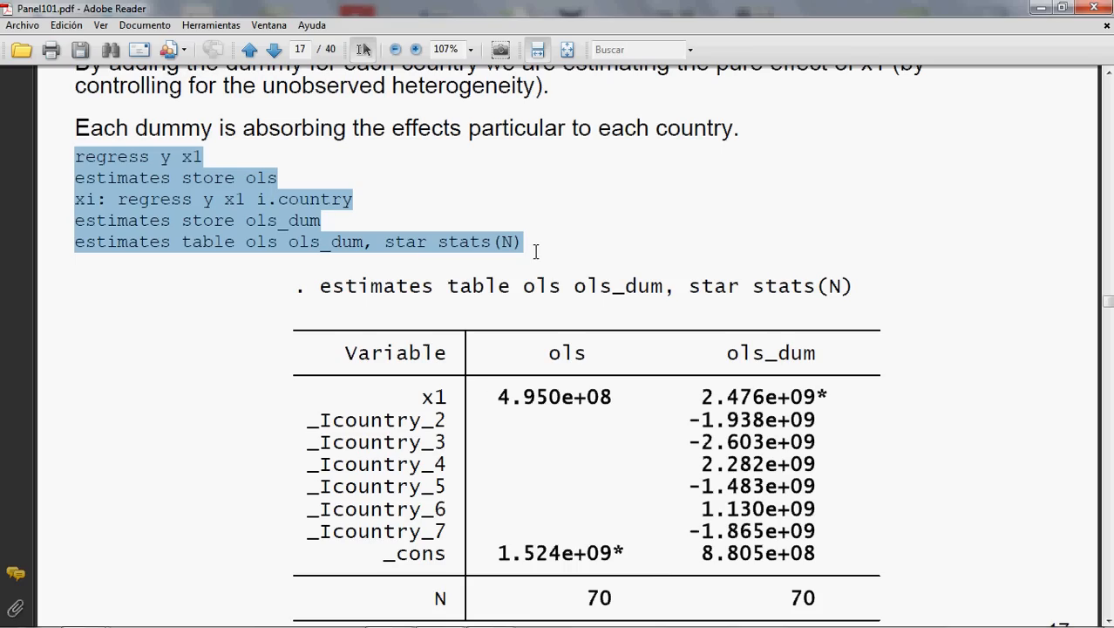
right_click(305, 245)
left_click(328, 255)
scroll(388, 597, "down", 3)
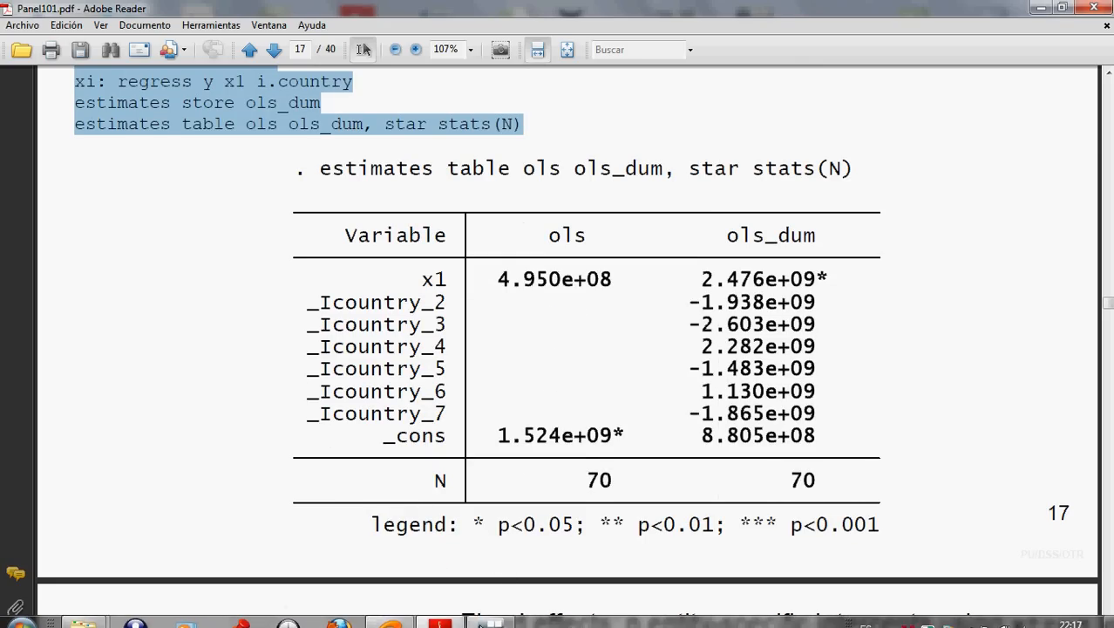
left_click(492, 612)
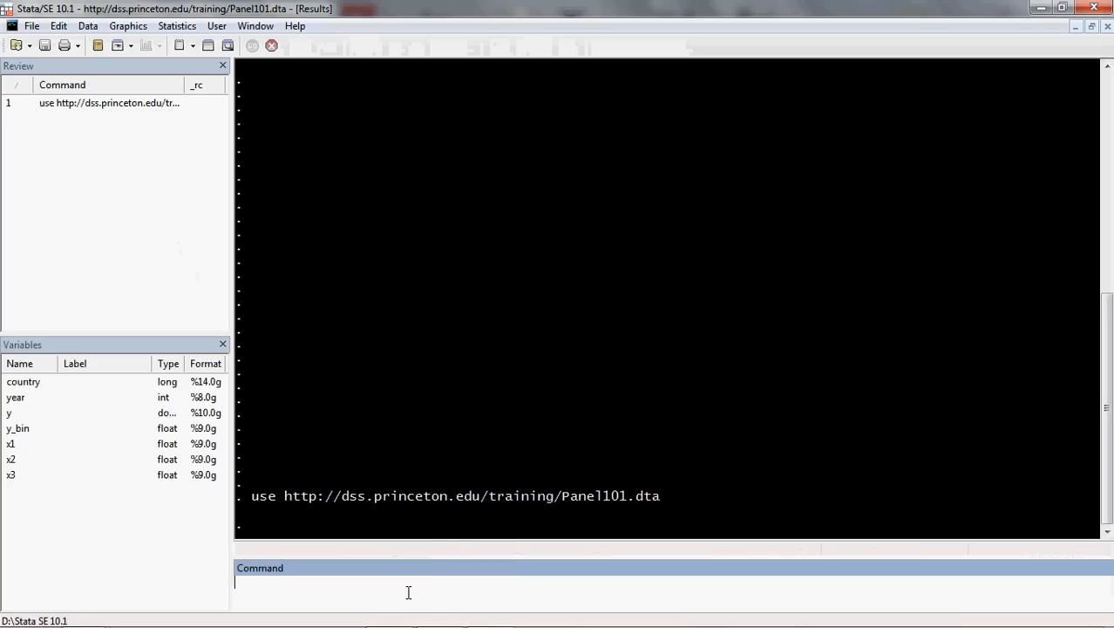
Step: Run xtset to display the dataset's panel and time variable settings
right_click(408, 592)
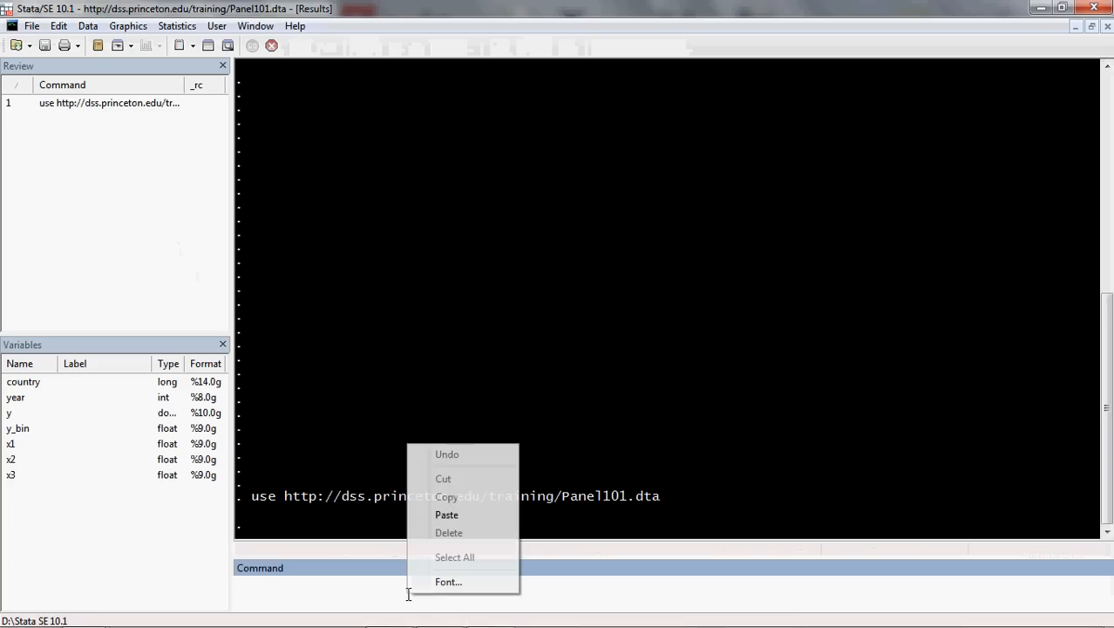
left_click(325, 589)
type("xtsert")
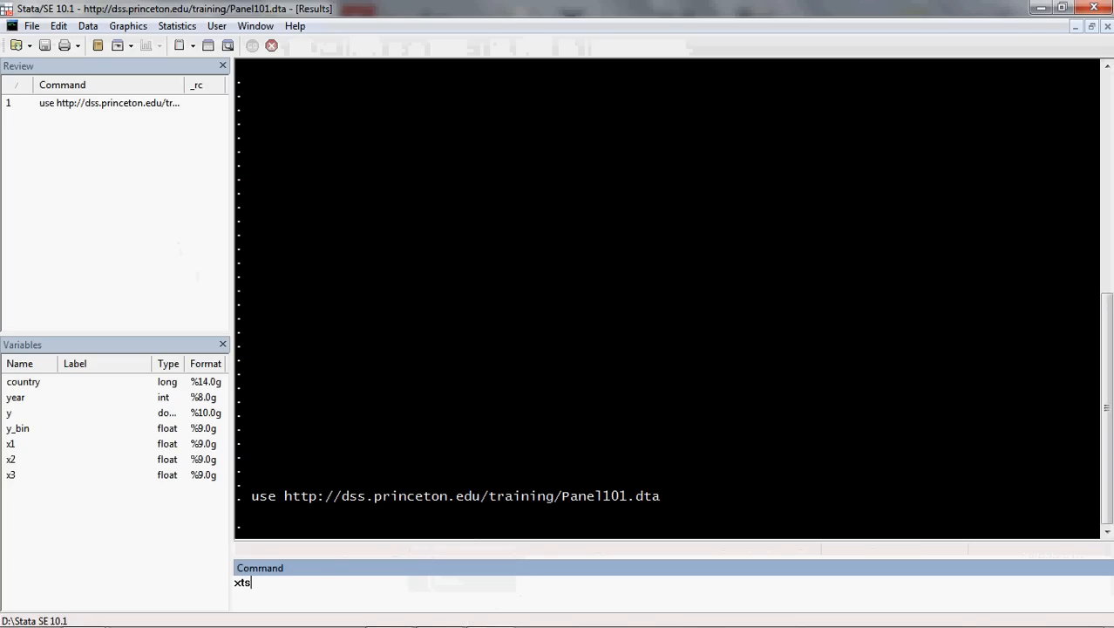
key("BackSpace")
key("BackSpace")
type("t")
key("Return")
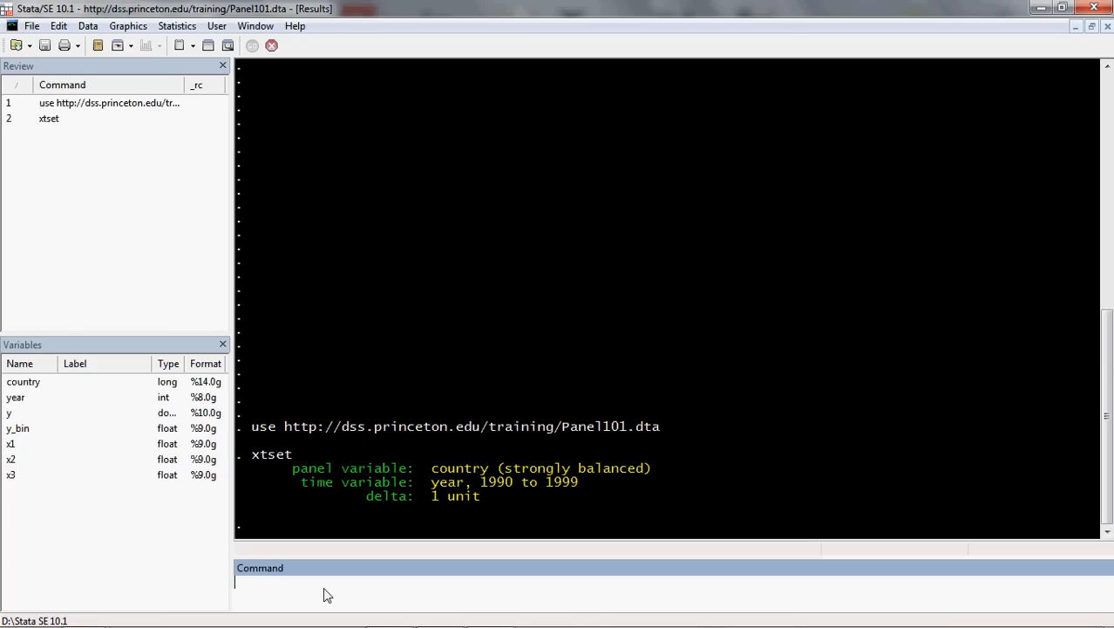
Step: Paste and run the copied commands to estimate and store the ols and ols_dum models and tabulate them with significance stars
left_click(324, 589)
right_click(324, 589)
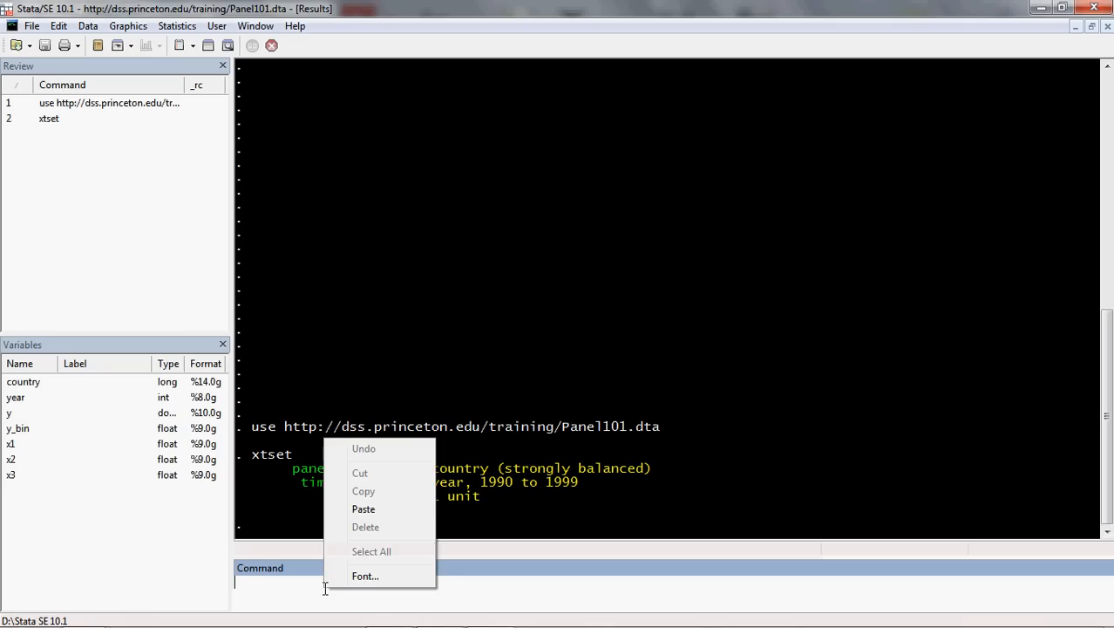
left_click(377, 509)
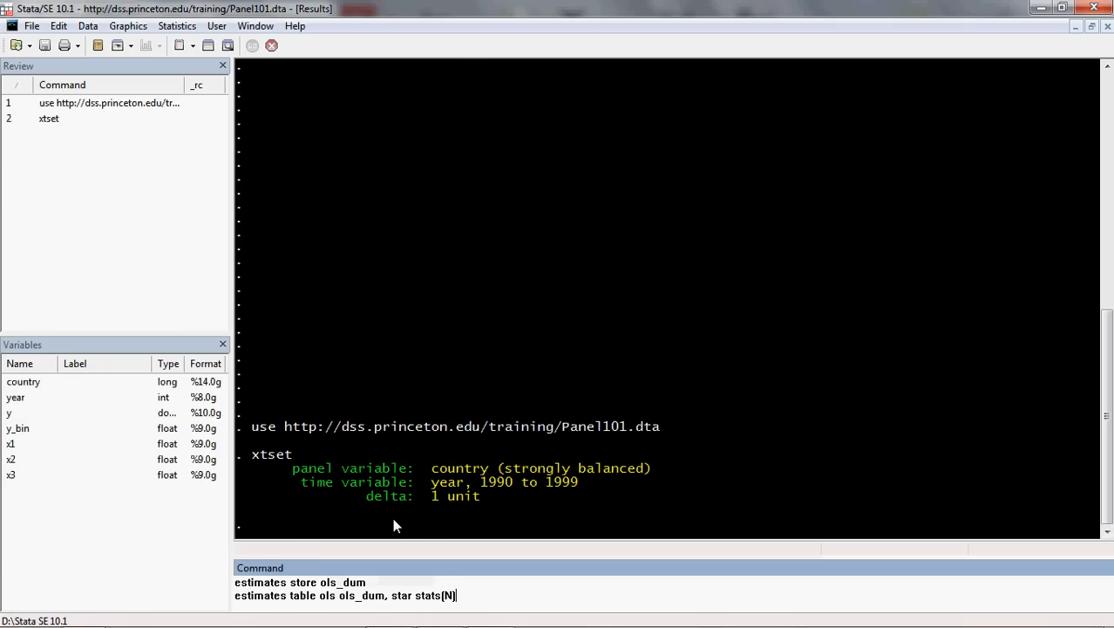
key("Return")
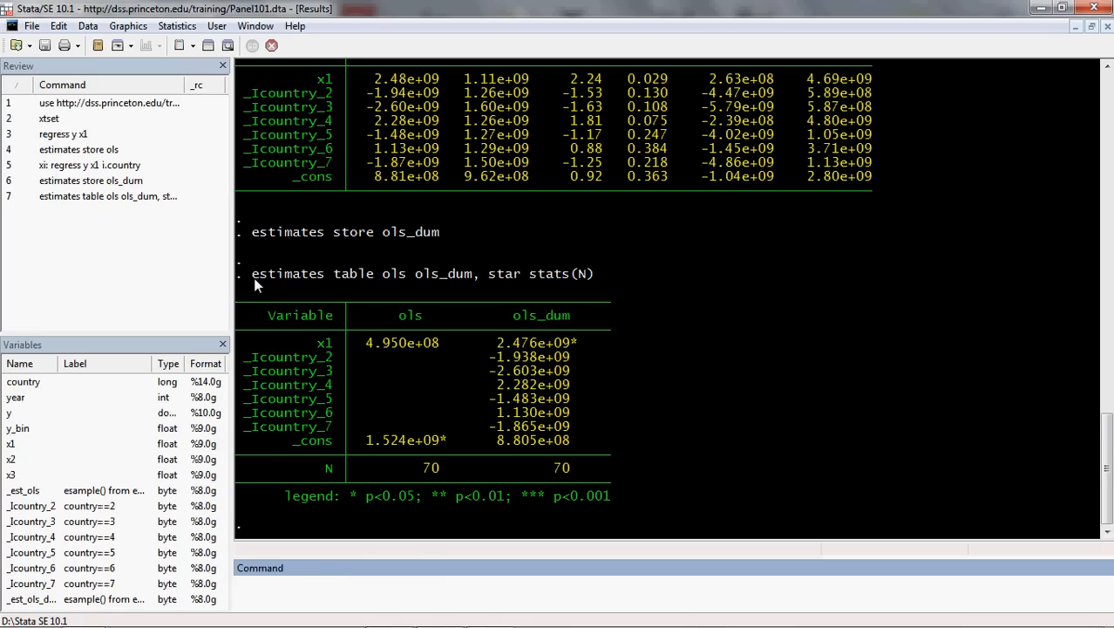
Step: Recall the estimates table command, replace the star option with "b(%8.0g) t(%8.0g)", and run it
left_click(131, 197)
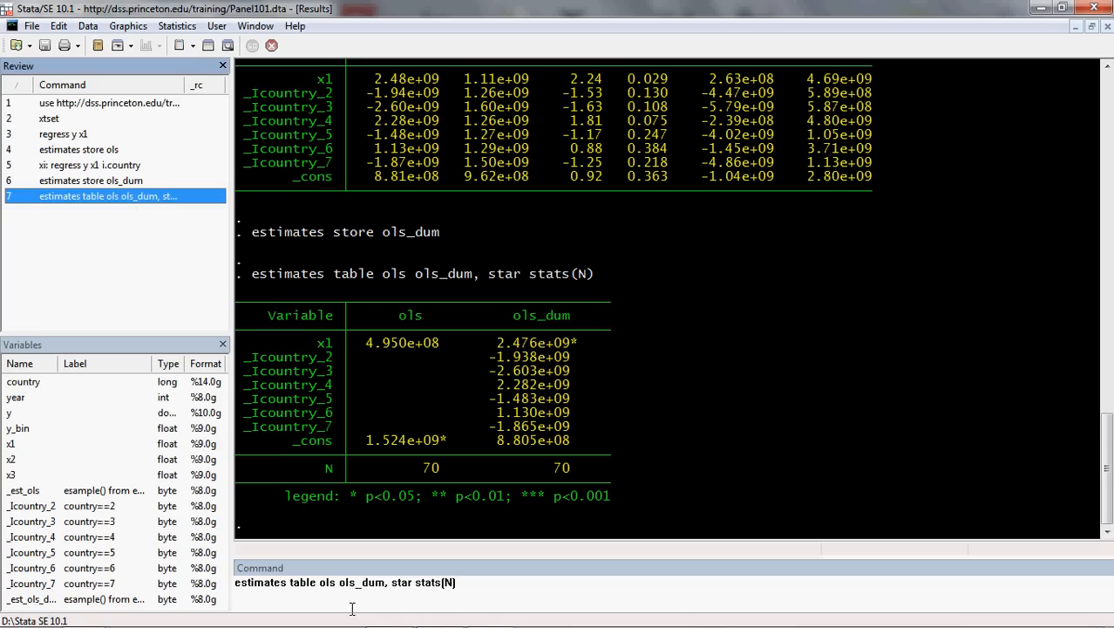
left_click(415, 582)
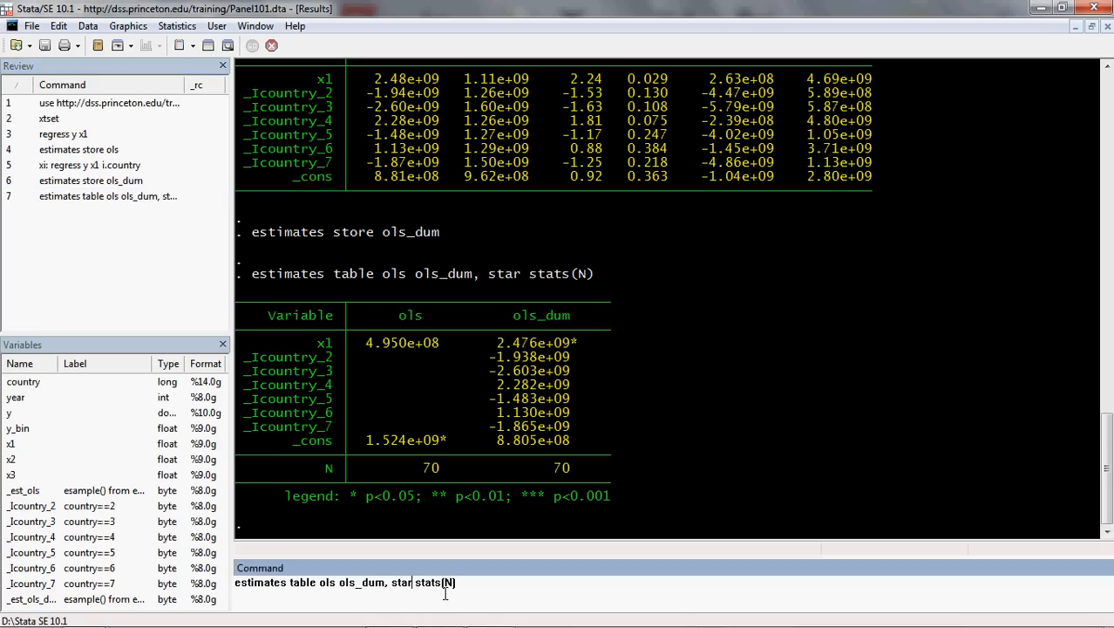
key("BackSpace")
key("BackSpace")
key("BackSpace")
key("BackSpace")
type("b(%8.0g) t(%8.0g")
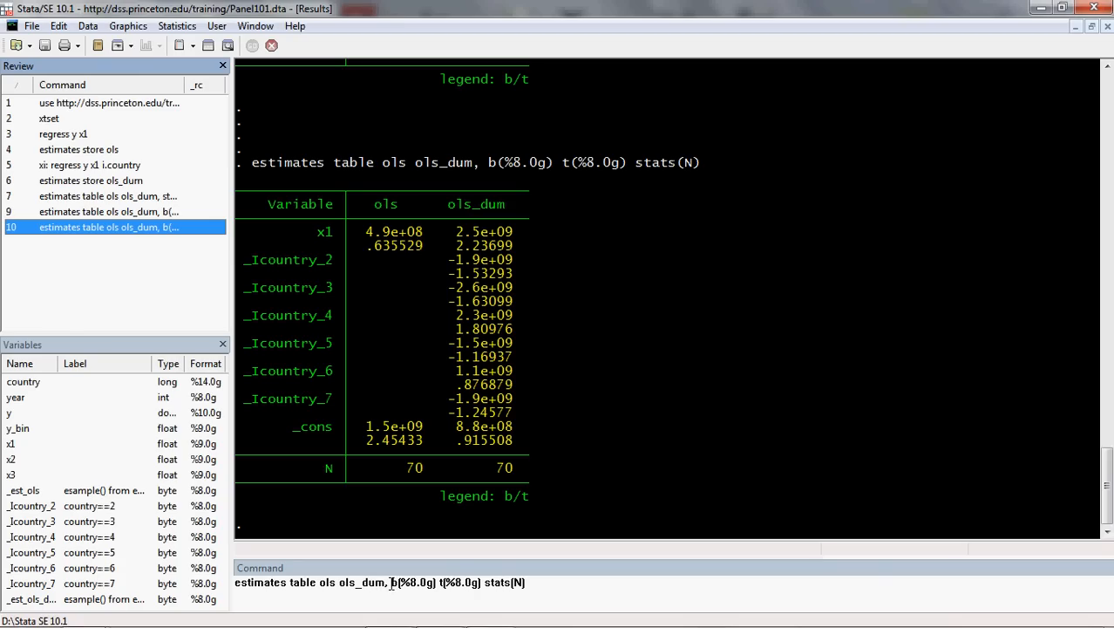
Step: Review the b(%8.0g) and t(%8.0g) options and rerun the estimates table command with stats(N)
left_click_drag(393, 585, 437, 586)
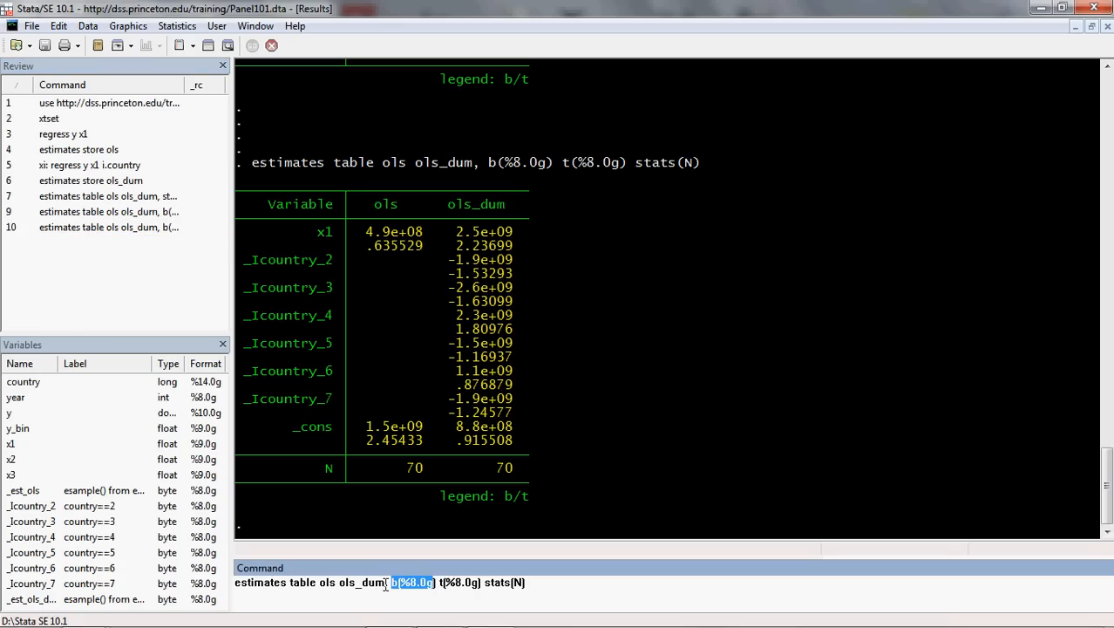
left_click_drag(440, 585, 484, 582)
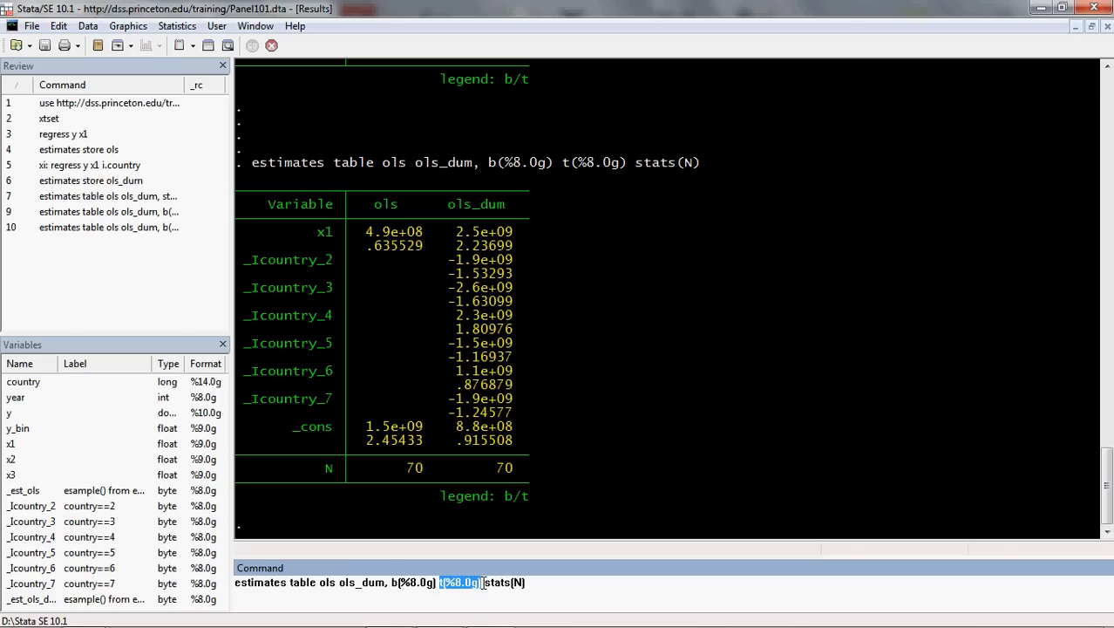
left_click(531, 586)
key("BackSpace")
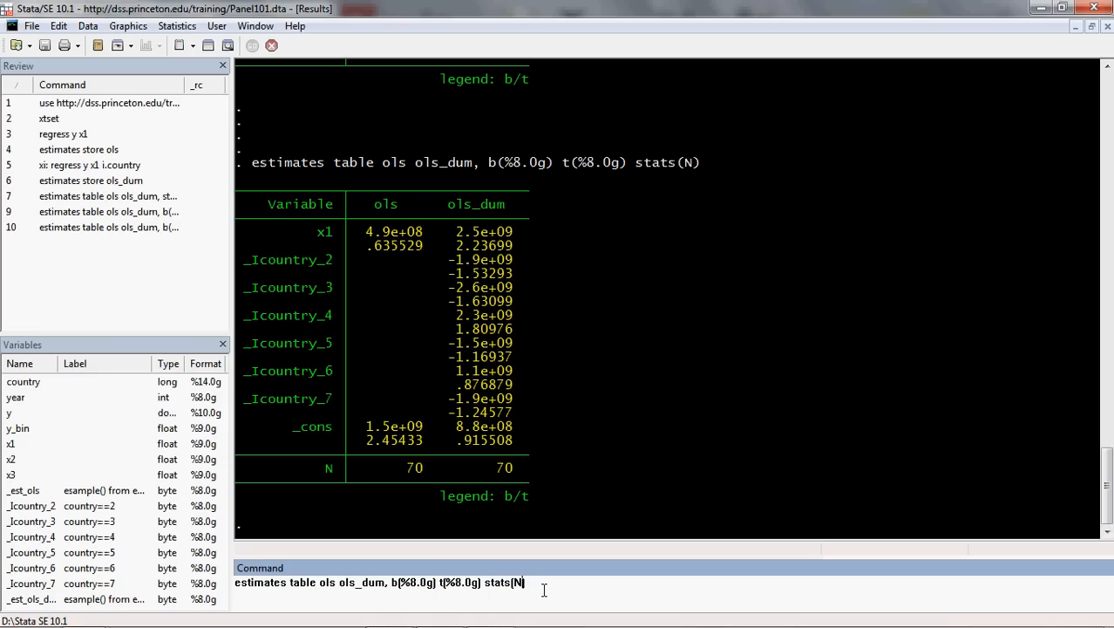
type(")")
key("Return")
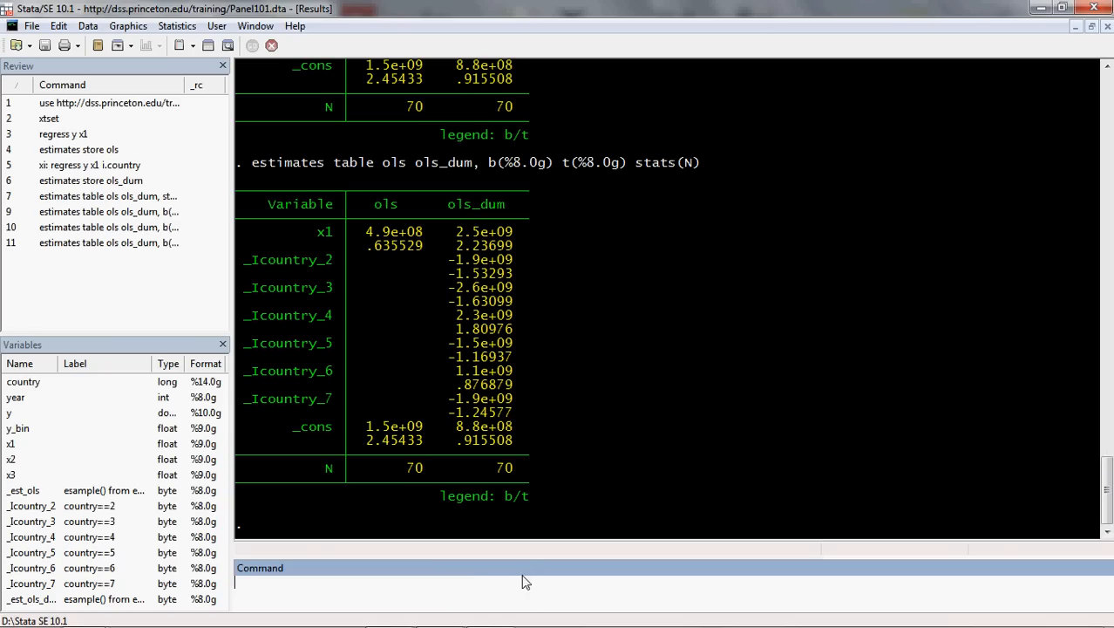
Step: Recall the last estimates table command, change its statistics option to stats(r2, N), and run it
left_click(152, 246)
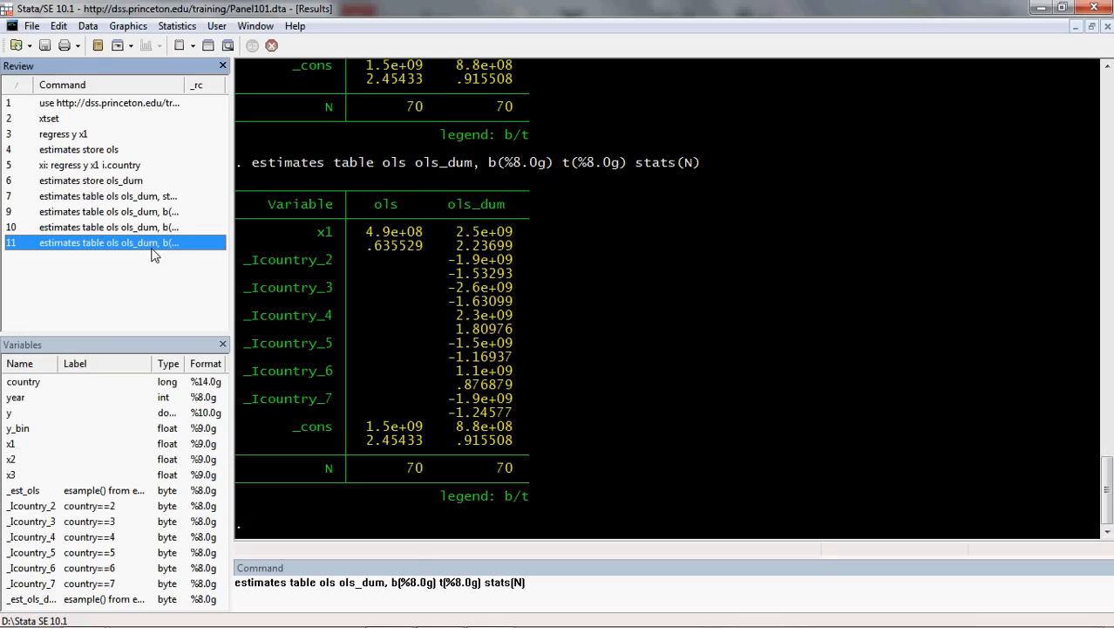
left_click(515, 583)
type("r")
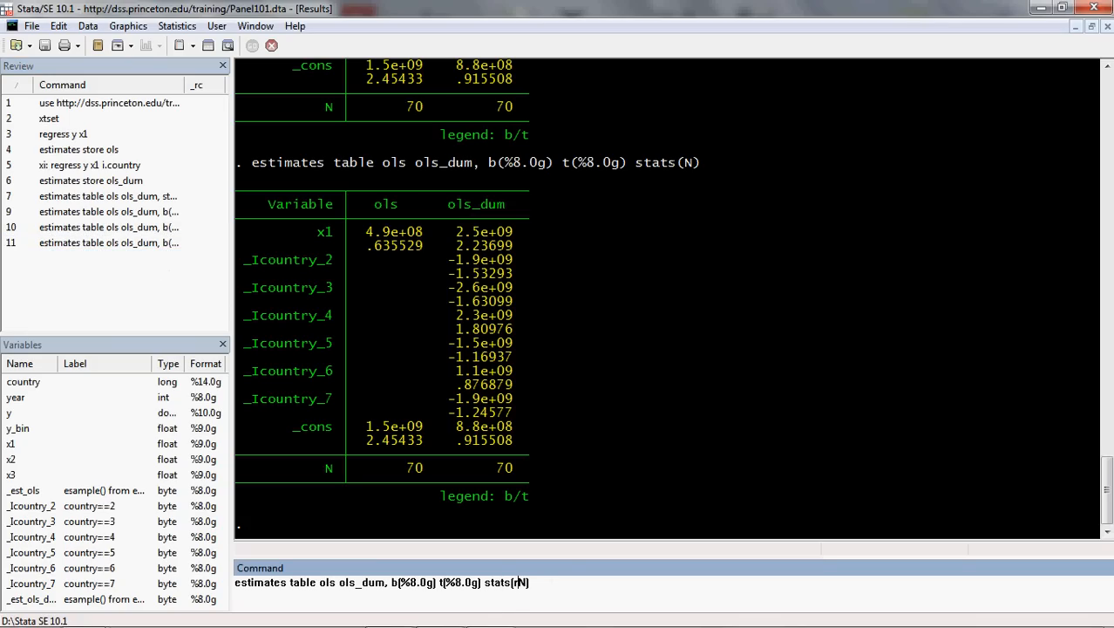
type("2,")
key("Return")
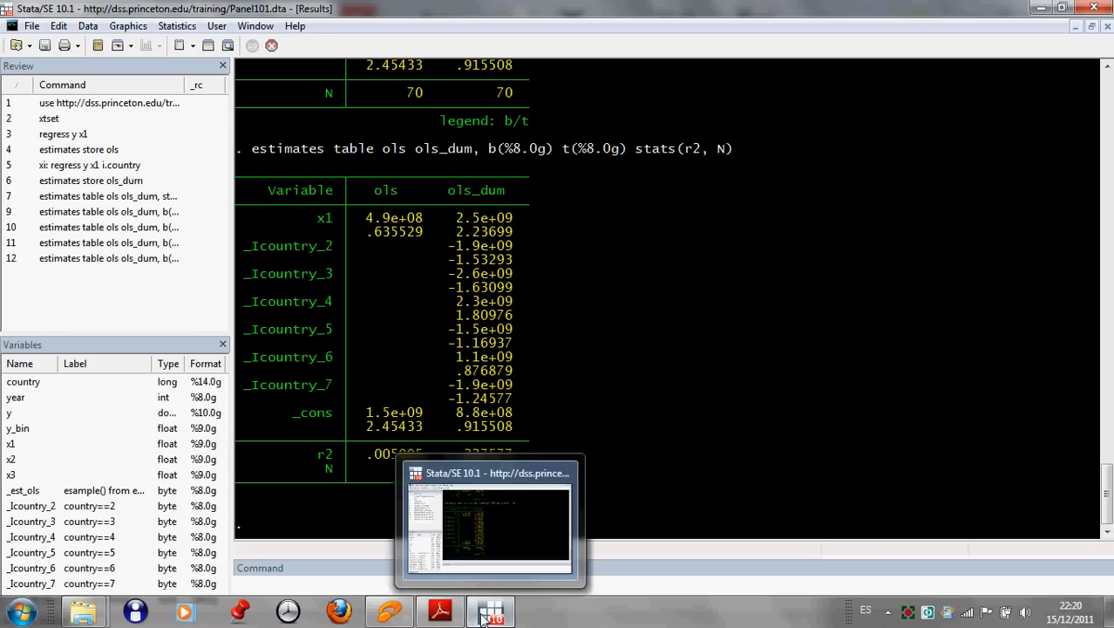
Step: Switch to the Panel101 guide in Adobe Reader and copy the command "xtreg y x1, fe" from page 18
left_click(486, 614)
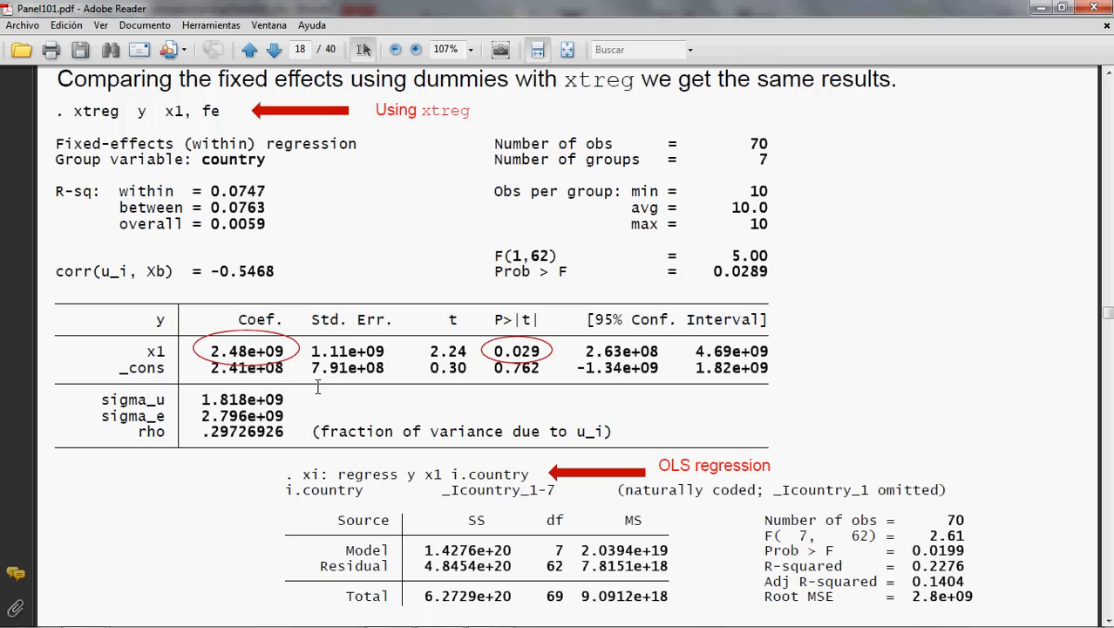
left_click_drag(73, 111, 117, 121)
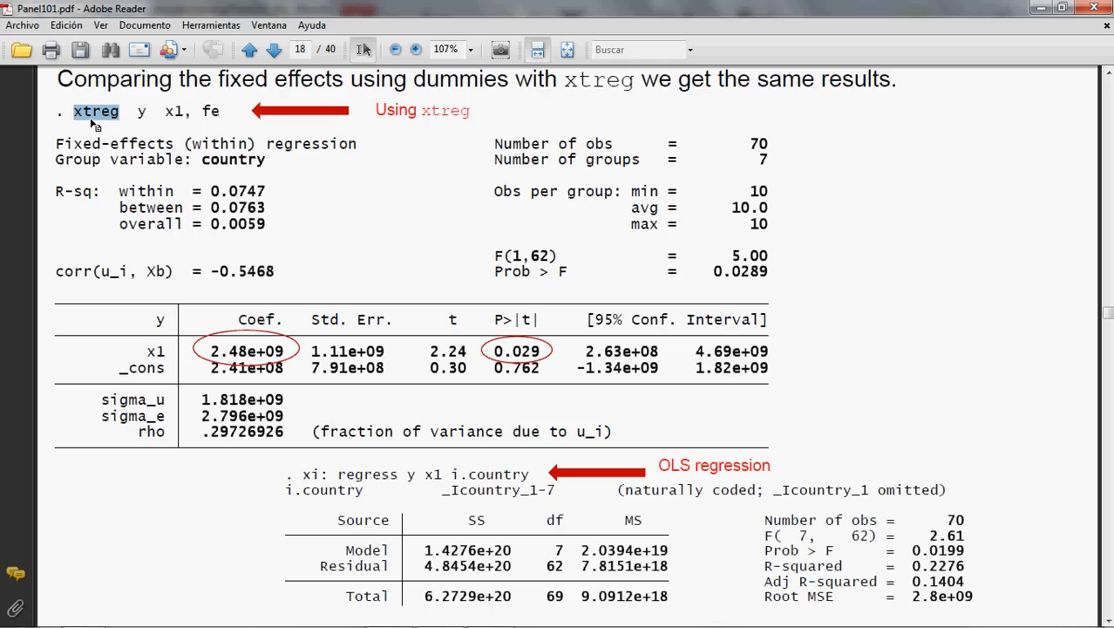
double_click(208, 111)
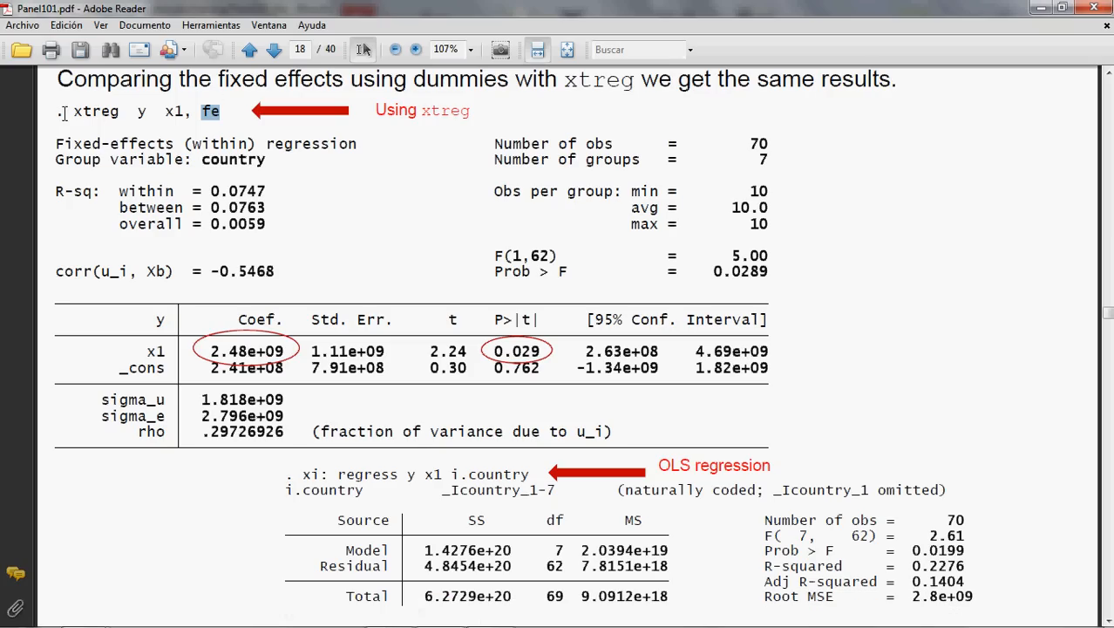
left_click_drag(74, 111, 220, 111)
right_click(211, 111)
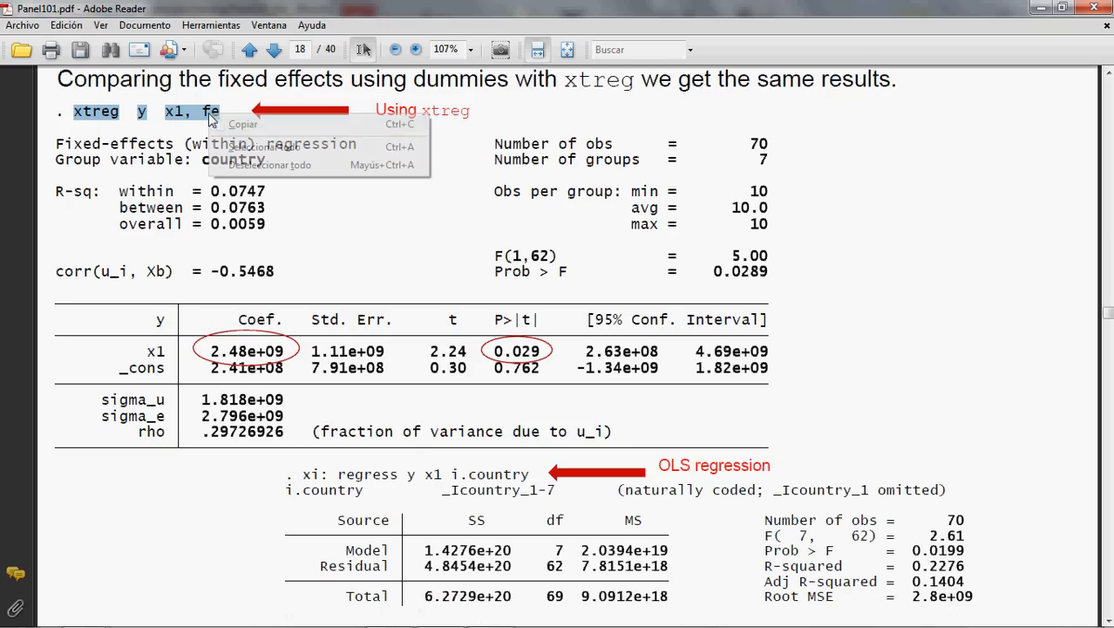
left_click(244, 122)
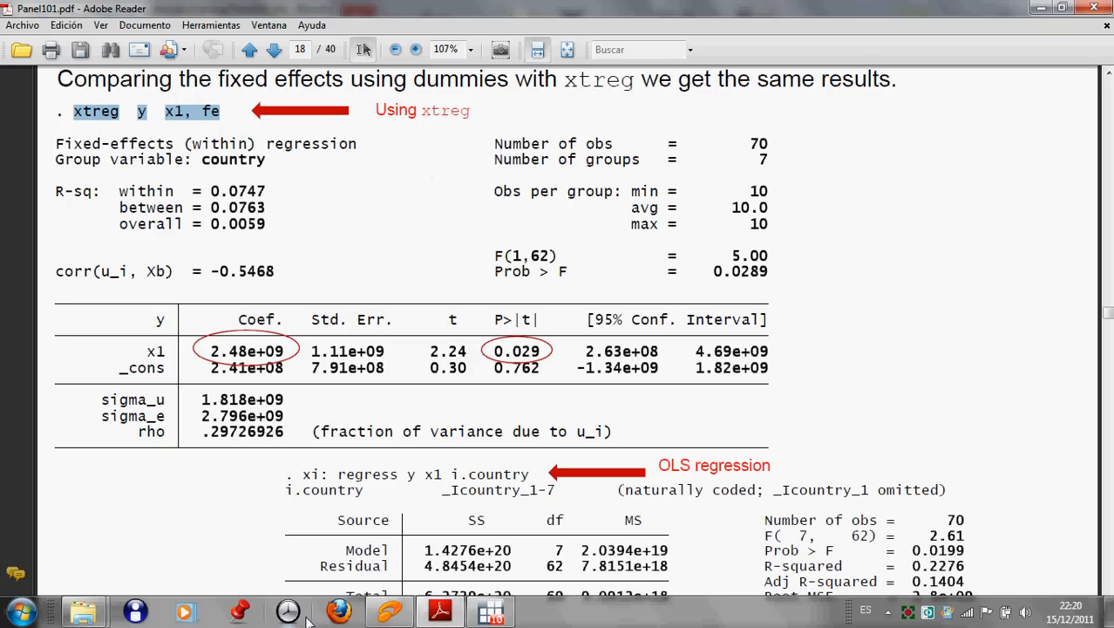
Step: Switch to Stata, paste the copied command "xtreg y x1, fe" and run the fixed-effects regression
left_click(471, 616)
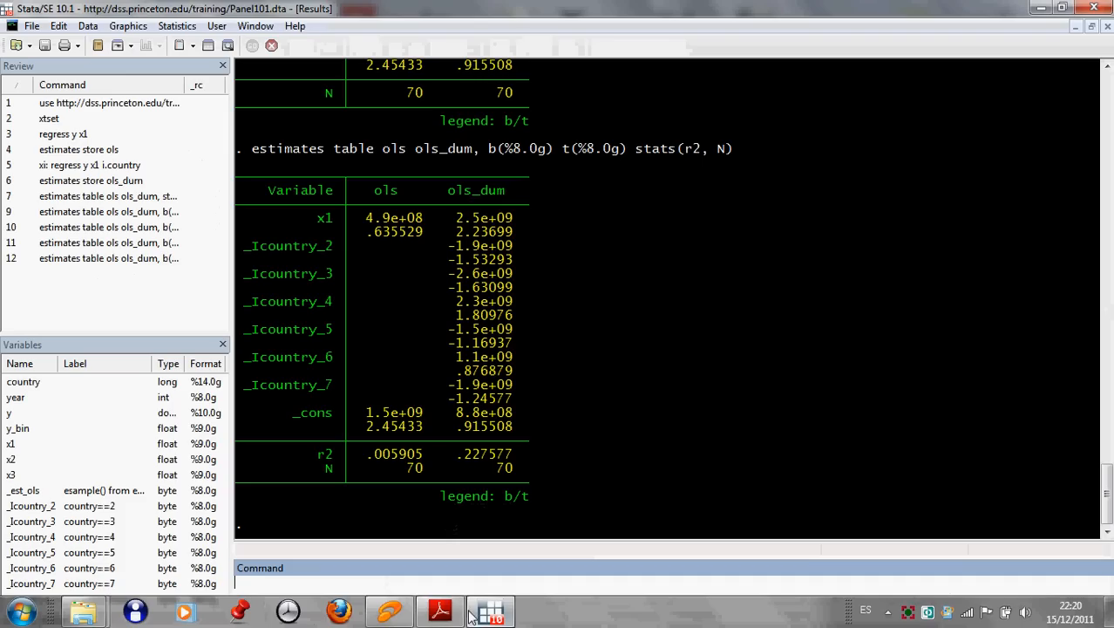
right_click(398, 590)
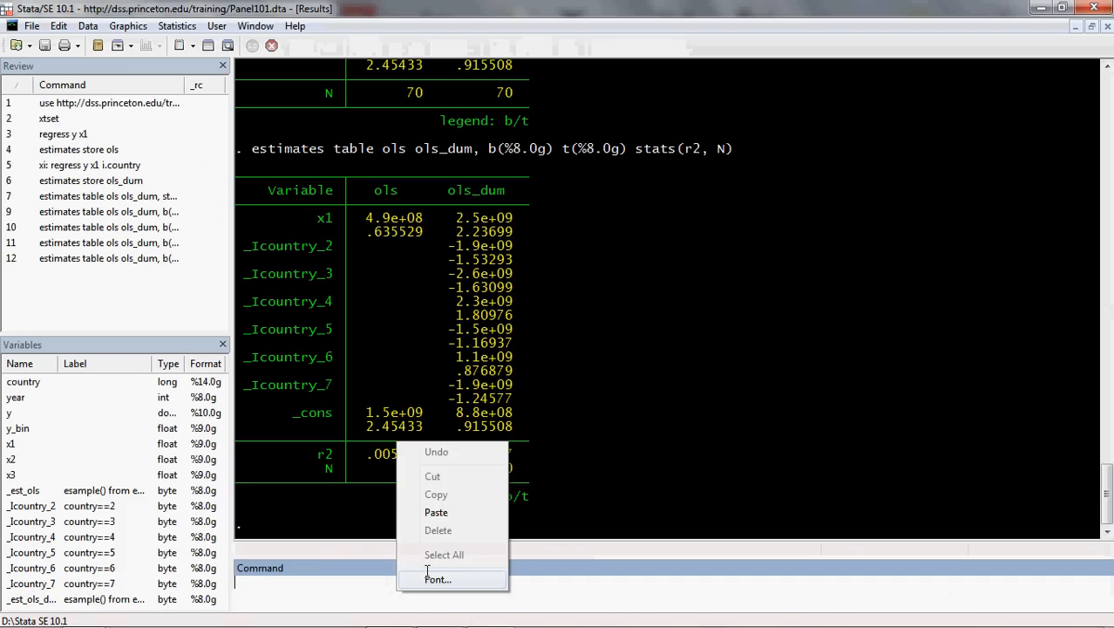
left_click(444, 513)
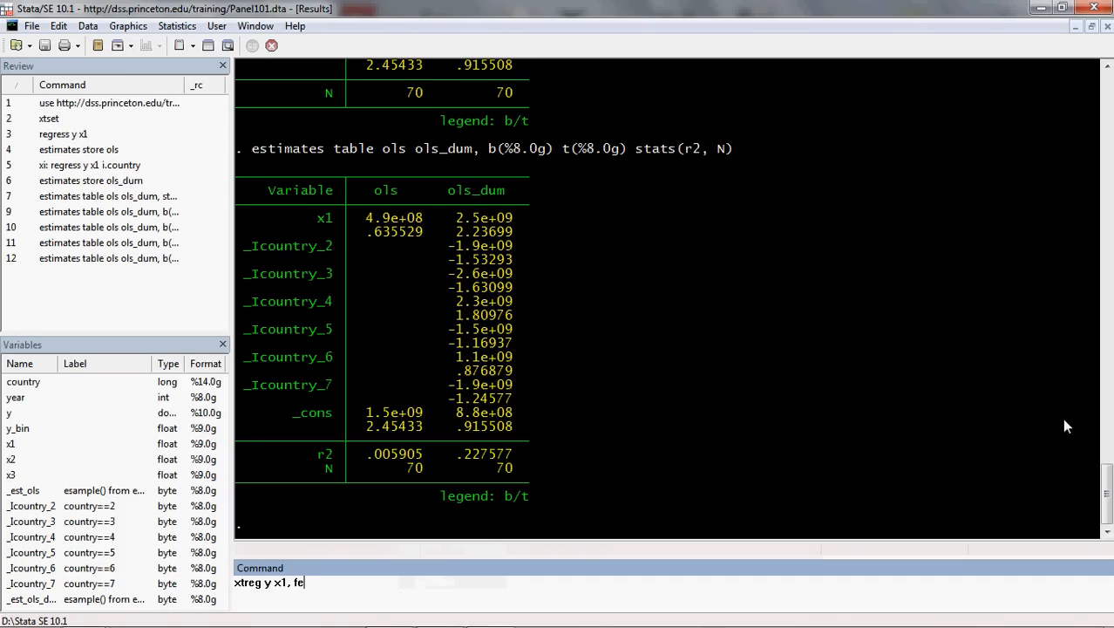
left_click(175, 427)
key("BackSpace")
key("BackSpace")
key("BackSpace")
key("BackSpace")
key("BackSpace")
key("BackSpace")
left_click_drag(450, 192, 521, 206)
left_click(323, 590)
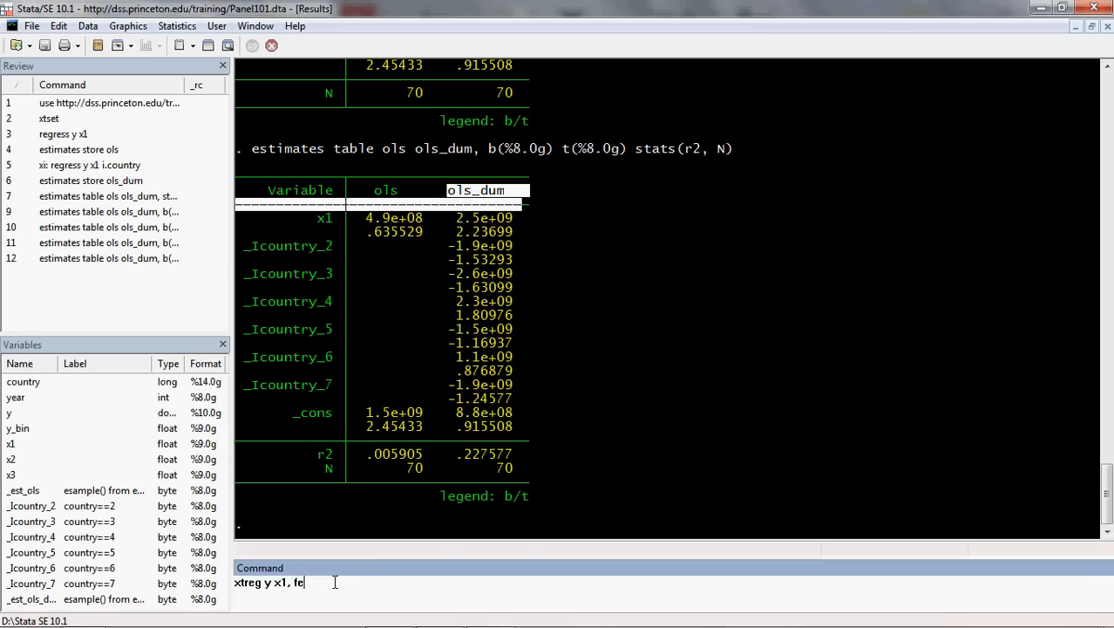
key("Return")
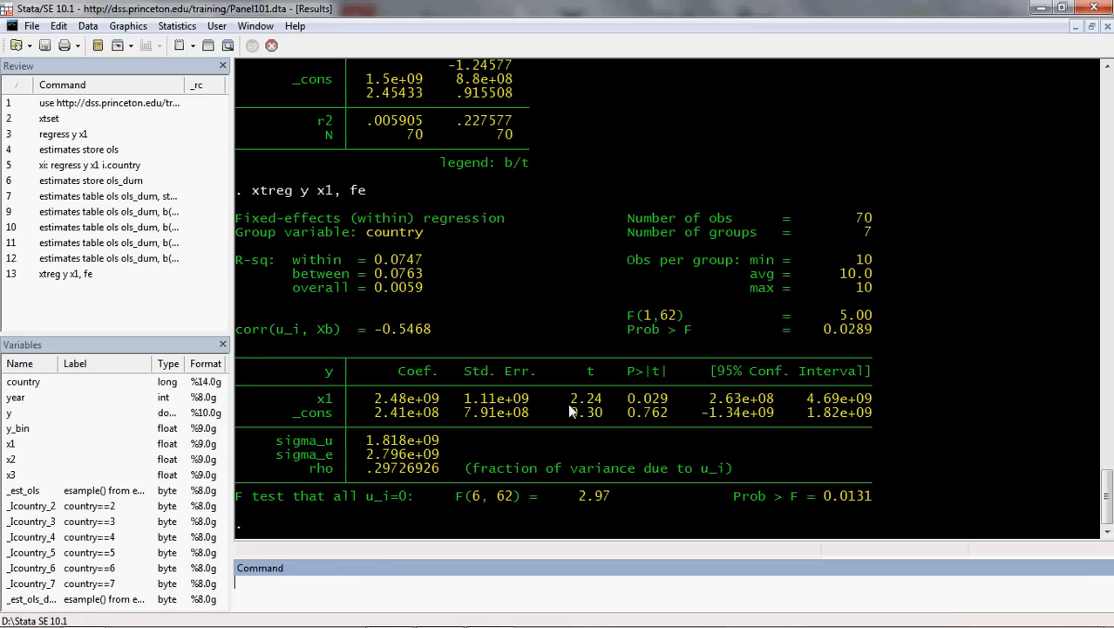
Step: Compare the t-value of x1 in the xtreg output with the one in the ols_dum column of the estimates table
left_click_drag(562, 394, 601, 408)
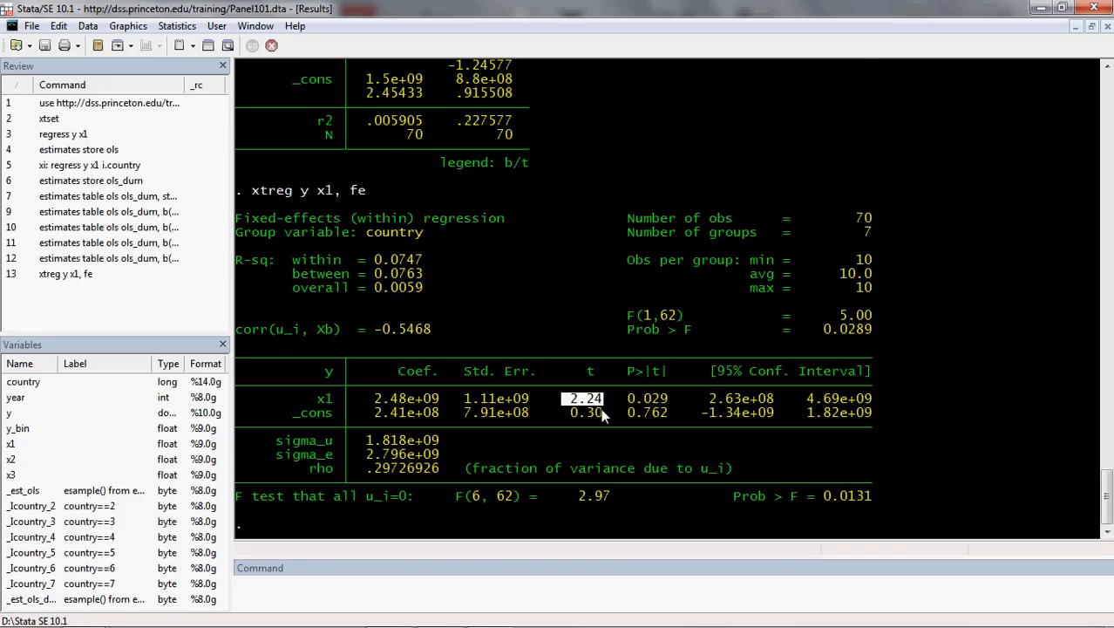
scroll(585, 430, "up", 7)
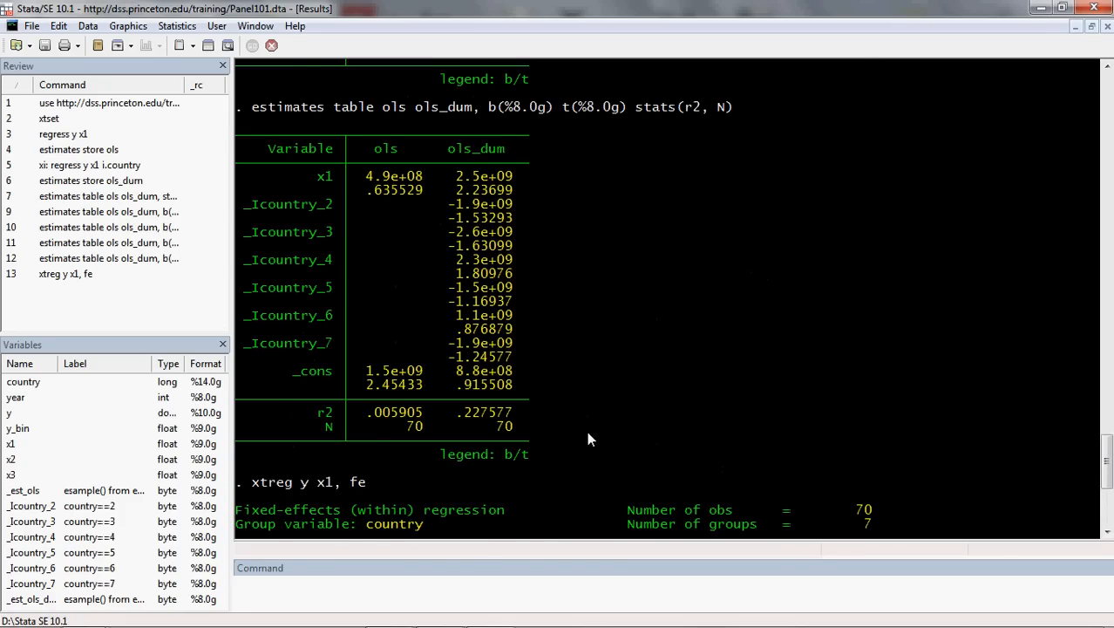
scroll(587, 431, "down", 4)
scroll(593, 419, "up", 2)
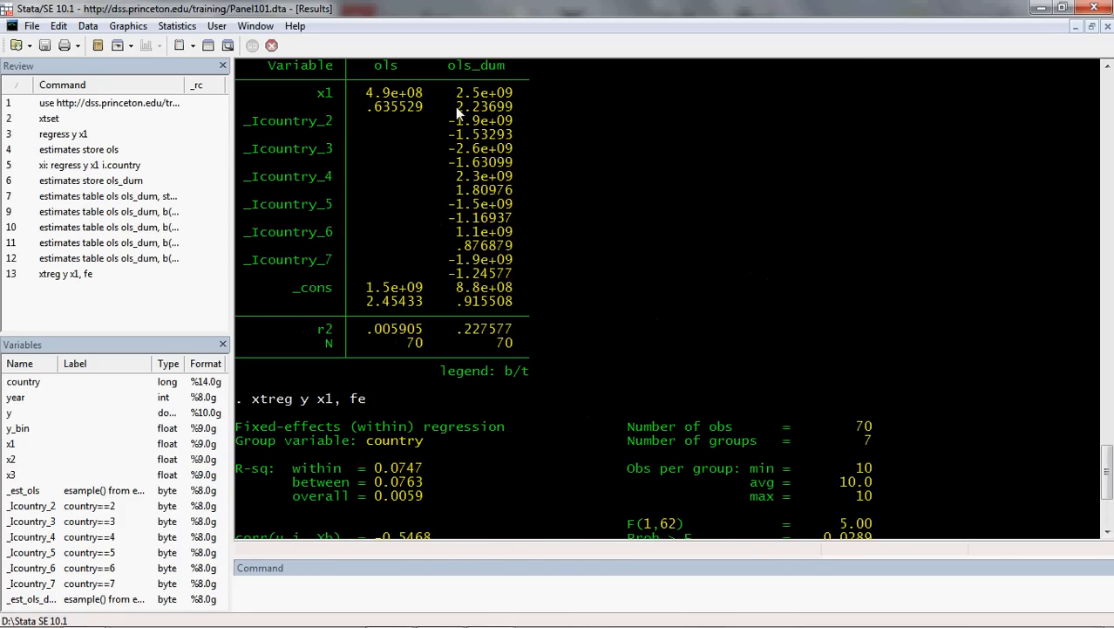
left_click_drag(488, 105, 522, 126)
scroll(546, 317, "down", 4)
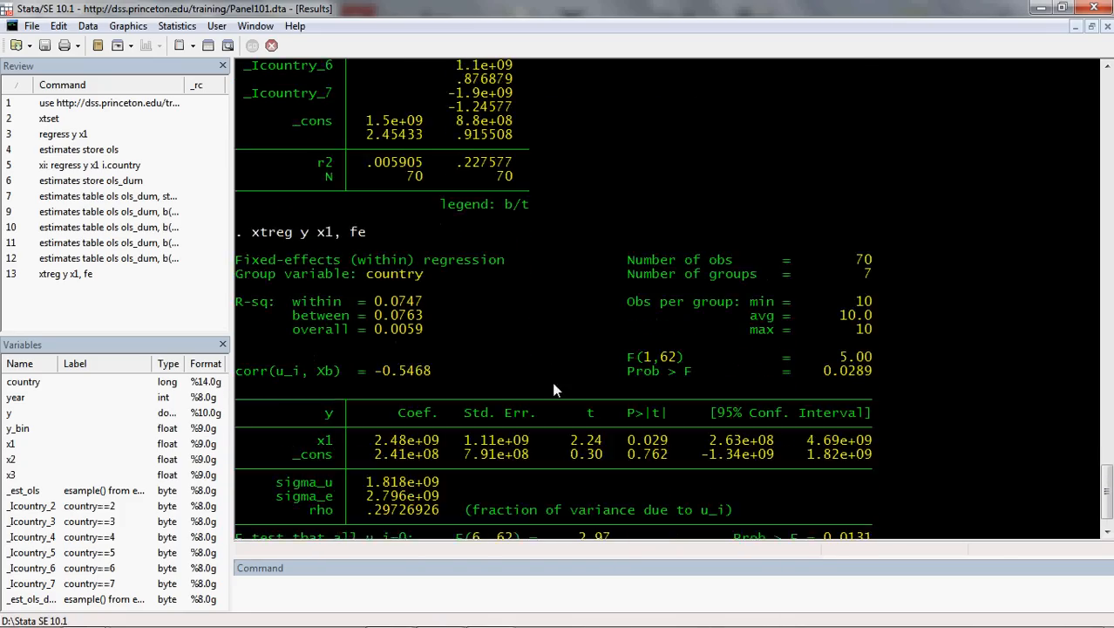
scroll(558, 394, "down", 1)
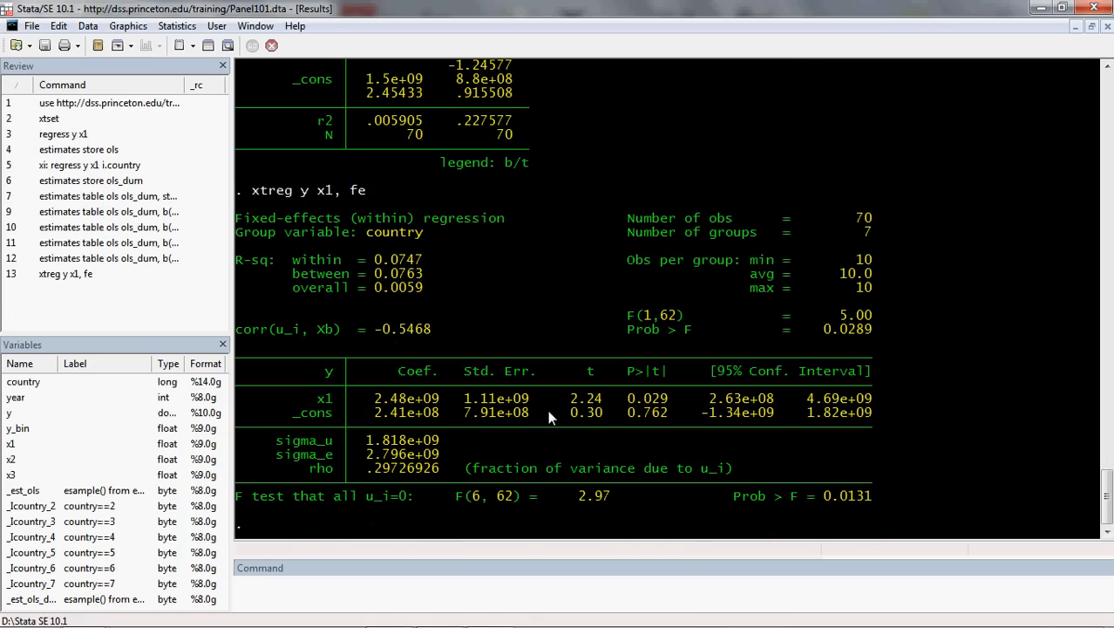
Step: Compare the x1 coefficient from the xtreg output with the ols_dum estimate in the last estimates table
left_click_drag(376, 400, 441, 398)
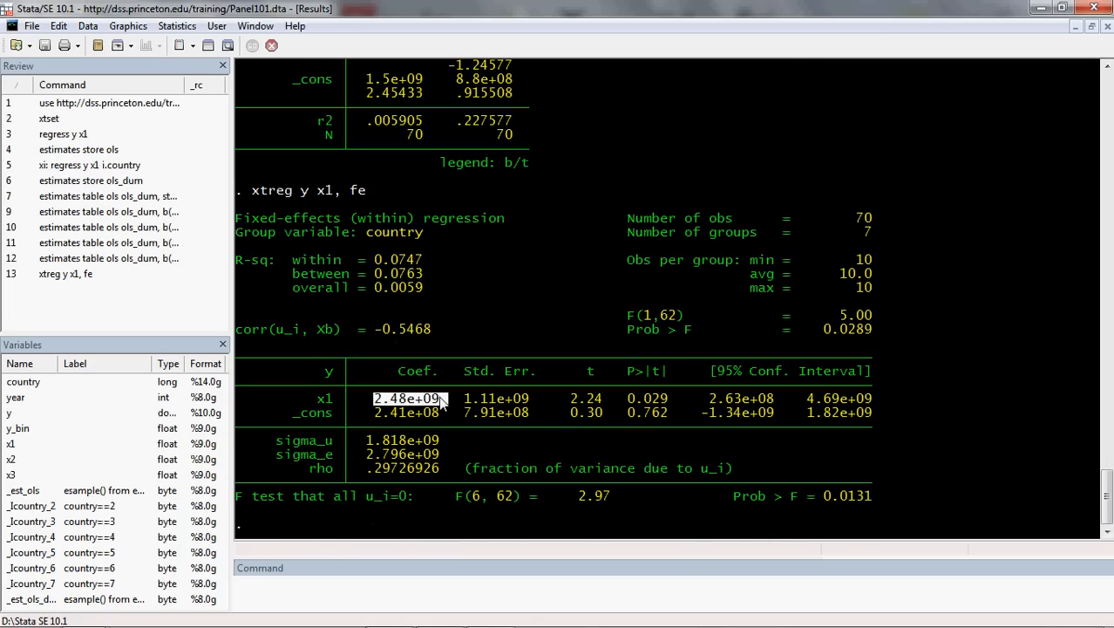
scroll(418, 383, "up", 1)
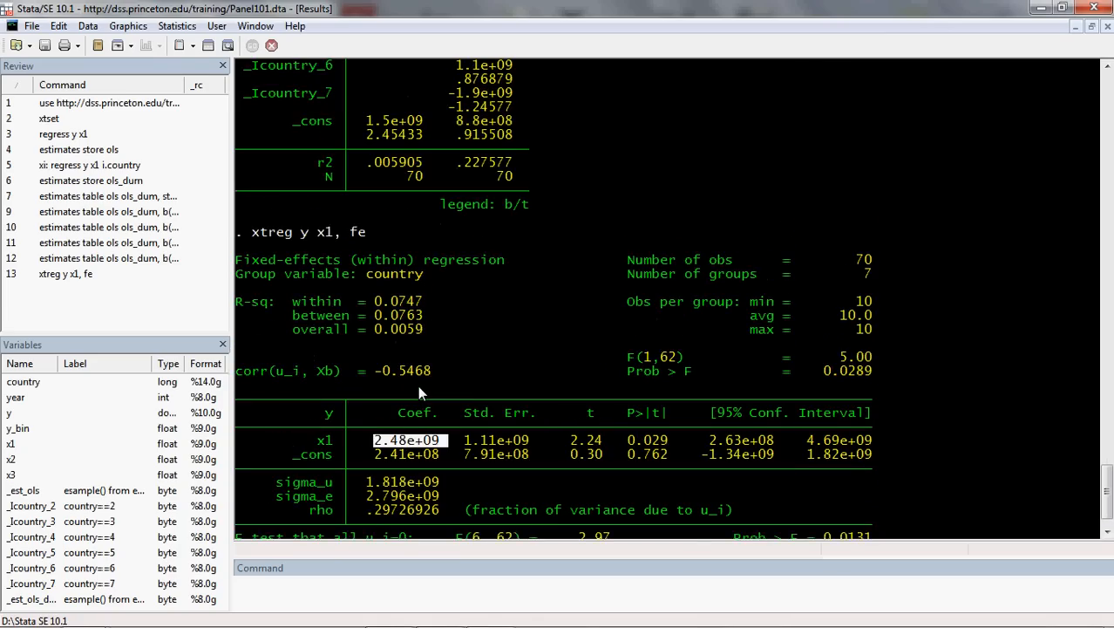
scroll(418, 385, "down", 1)
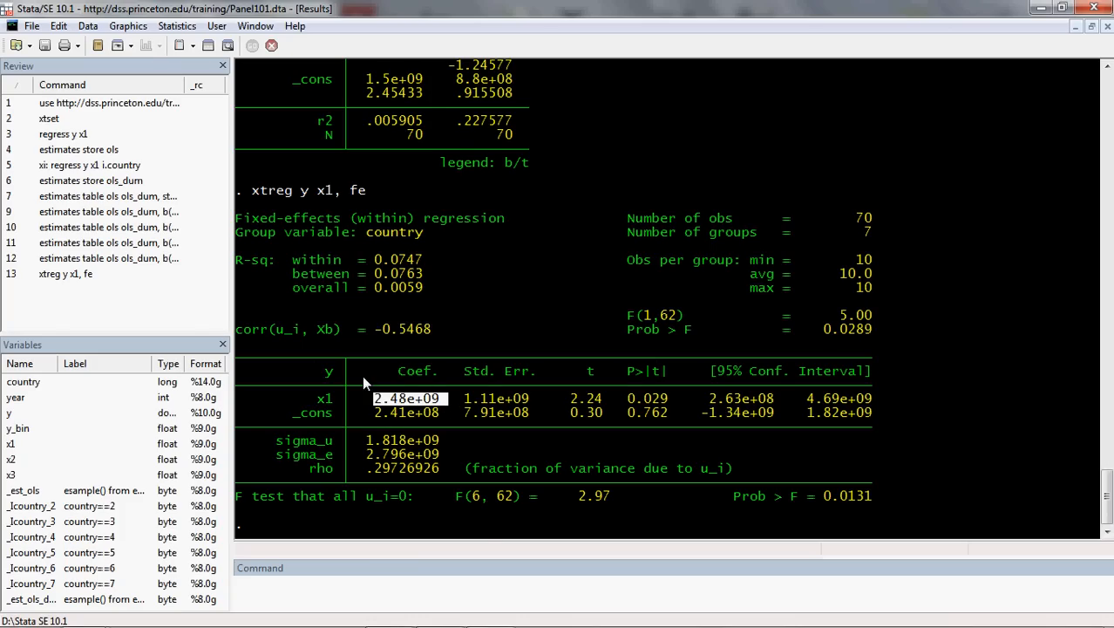
scroll(359, 349, "up", 7)
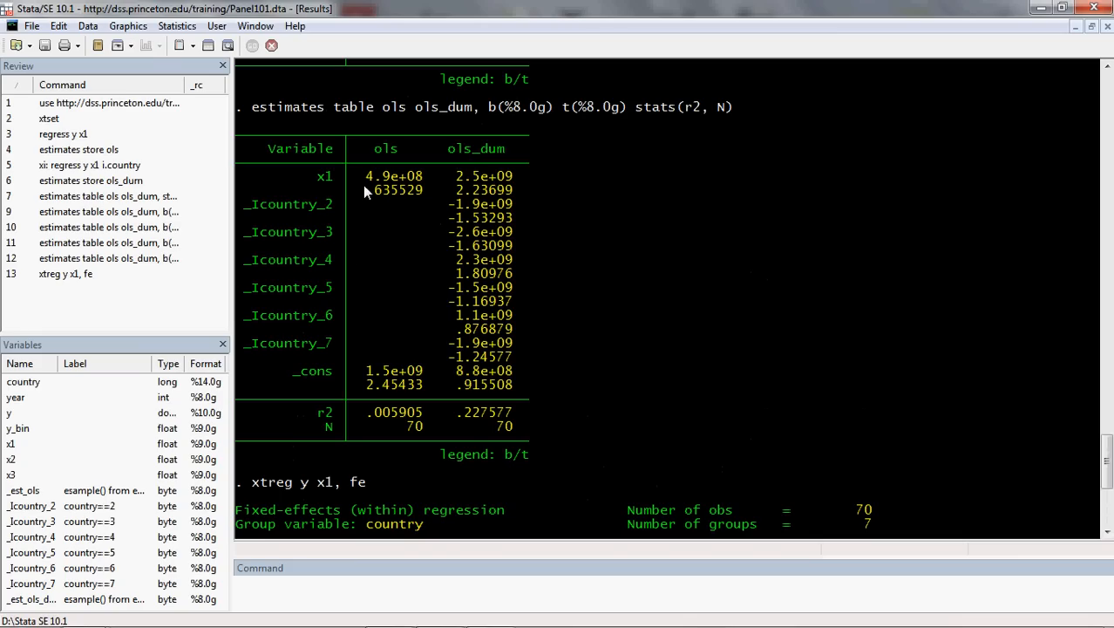
double_click(458, 186)
scroll(455, 288, "down", 4)
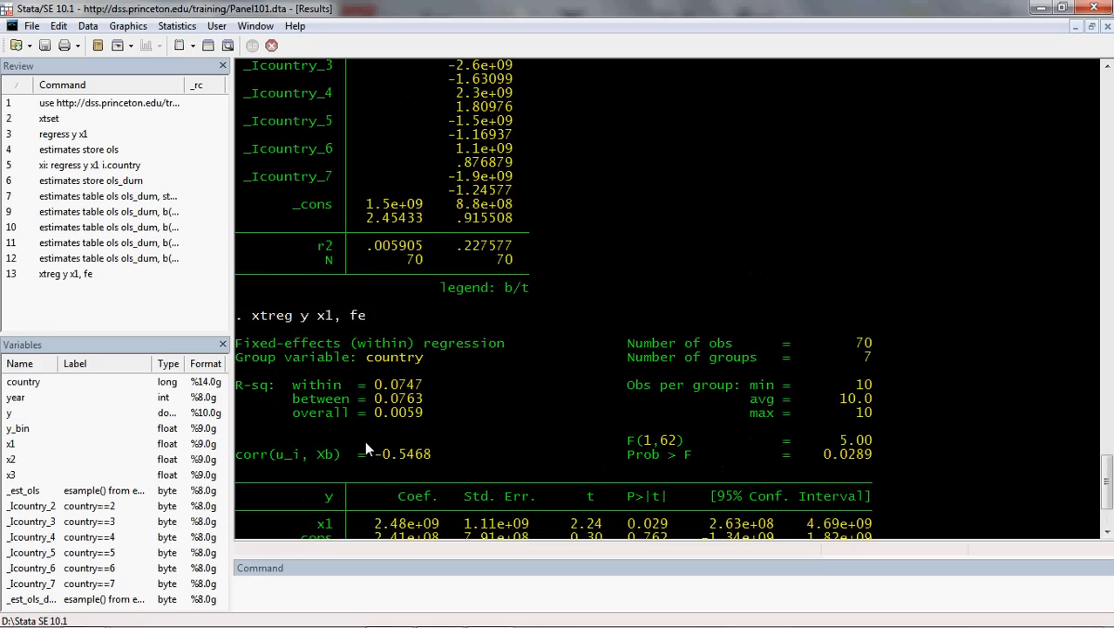
scroll(365, 449, "down", 3)
double_click(410, 398)
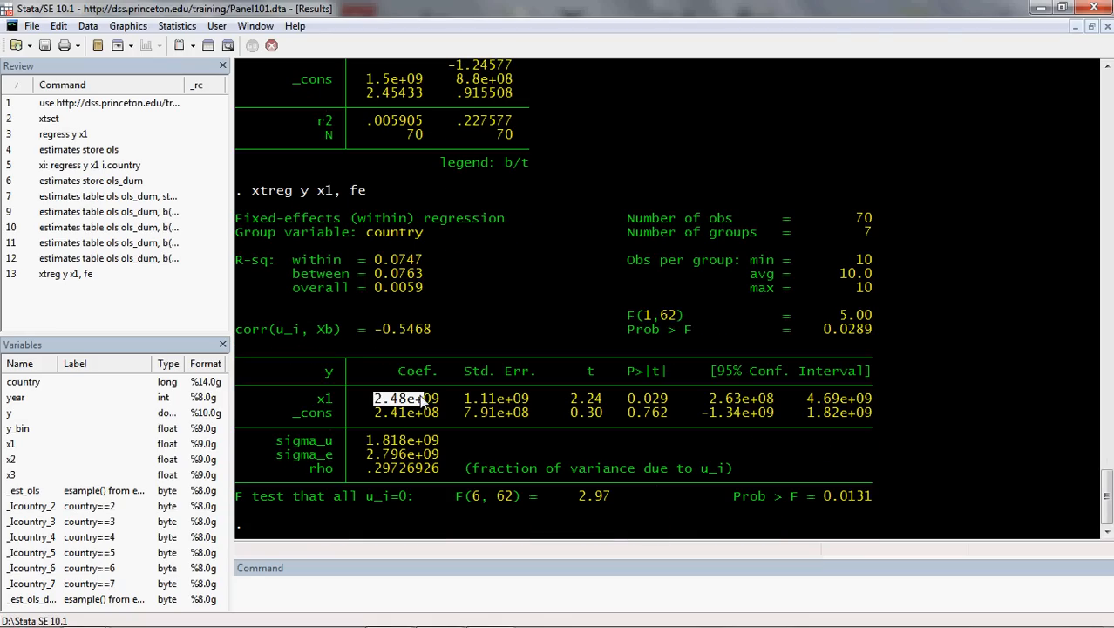
left_click_drag(419, 397, 441, 399)
scroll(457, 355, "up", 1)
scroll(462, 363, "down", 1)
Step: Examine the within, between and overall R-squared values of the fixed-effects regression
left_click_drag(242, 267, 406, 286)
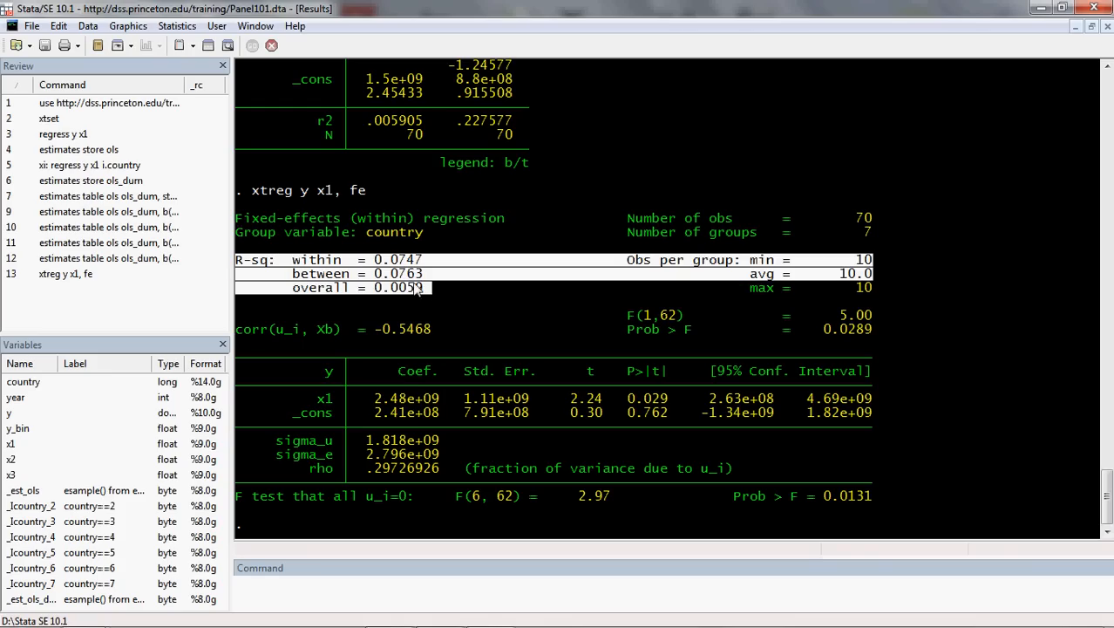
left_click(390, 264)
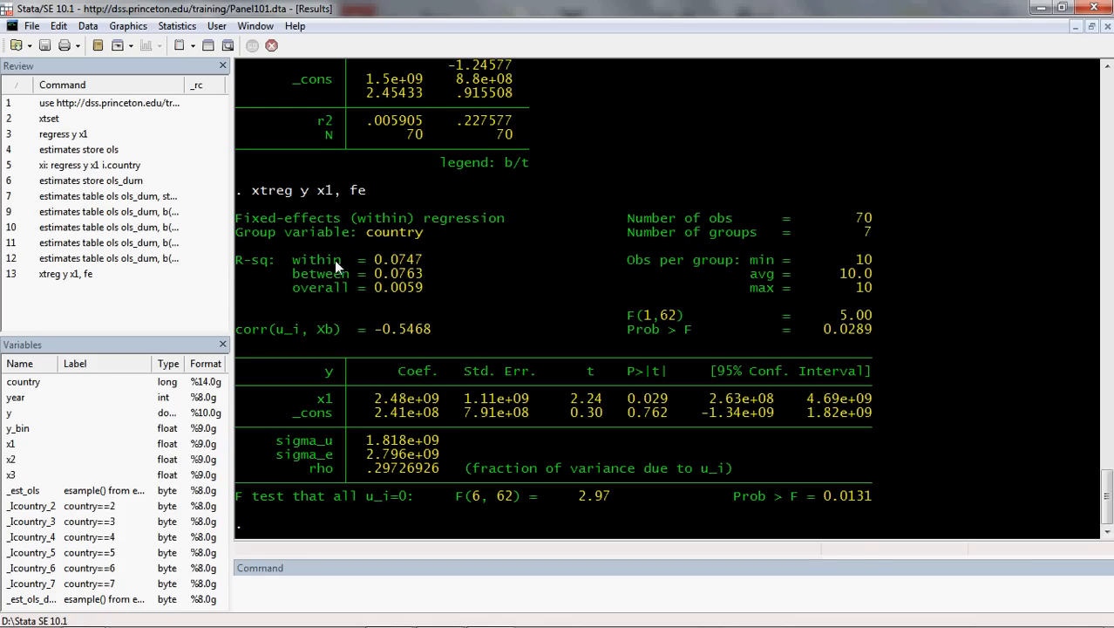
left_click_drag(286, 274, 351, 279)
left_click_drag(291, 261, 347, 299)
left_click_drag(284, 260, 339, 261)
left_click_drag(375, 259, 423, 260)
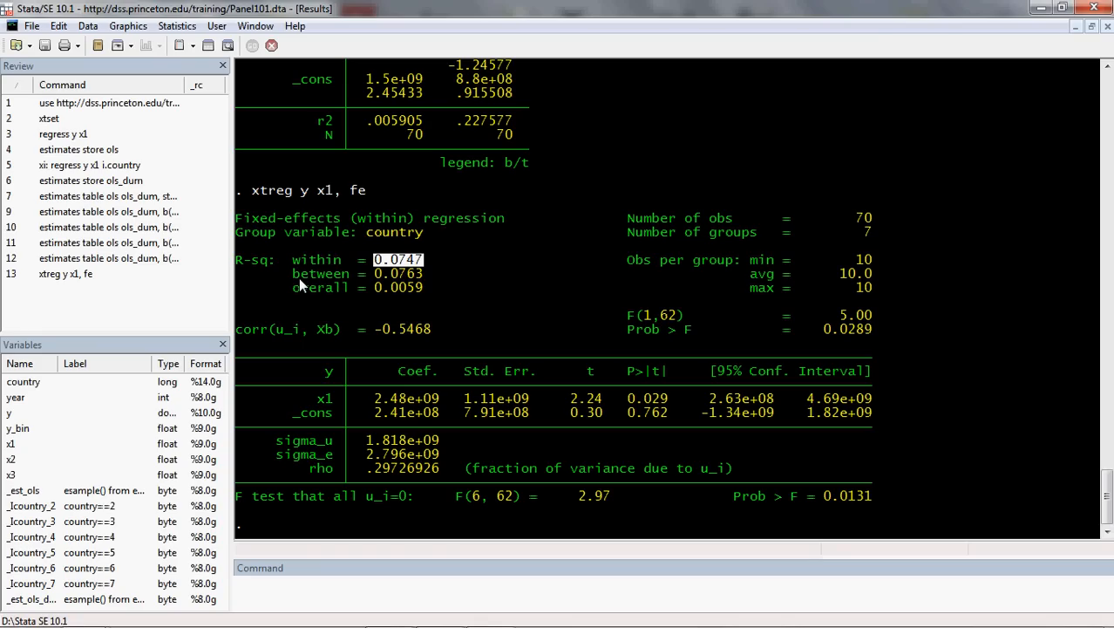
left_click_drag(366, 273, 425, 275)
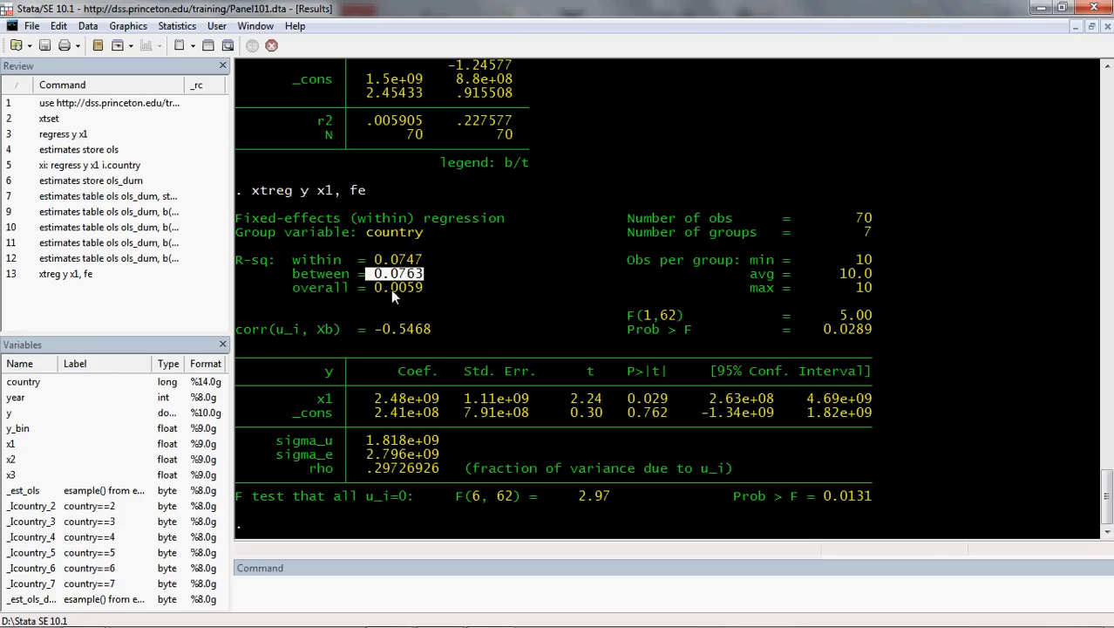
left_click_drag(374, 288, 441, 289)
Step: Examine the model's F-test probability, the F test that all u_i=0, and the sigma_u, sigma_e and rho block
left_click_drag(628, 316, 855, 328)
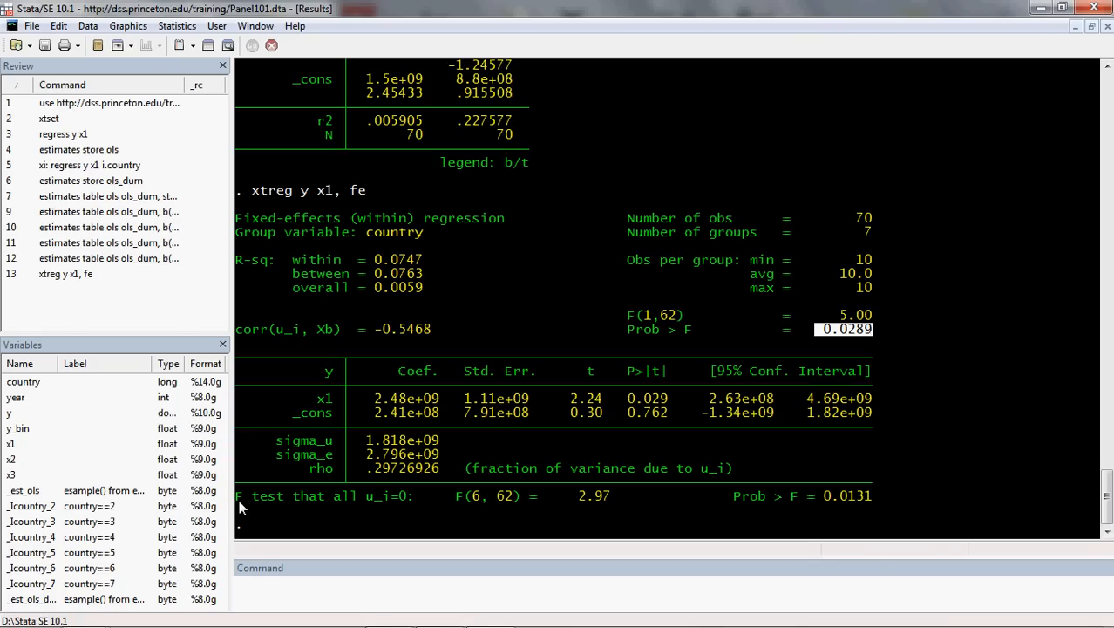
left_click_drag(239, 499, 397, 516)
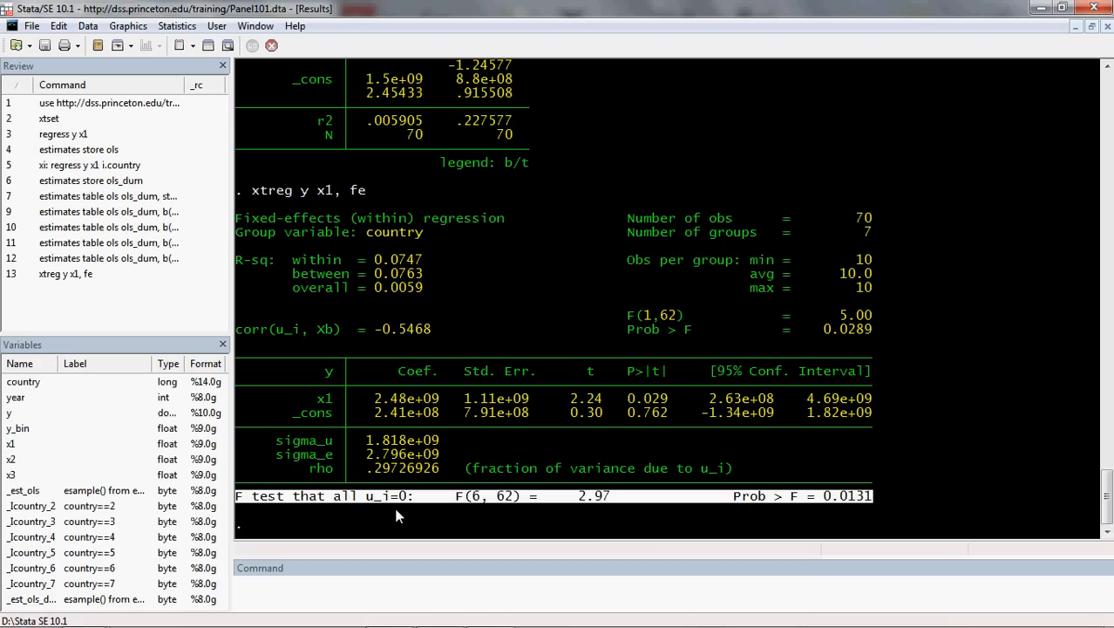
left_click(402, 512)
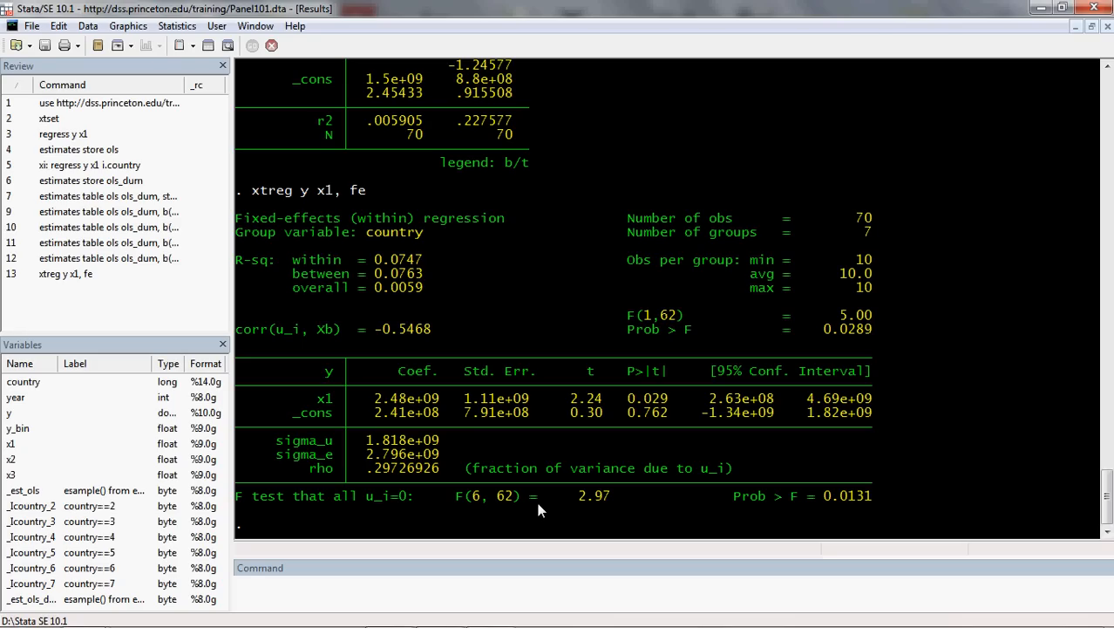
left_click_drag(575, 494, 612, 496)
left_click(737, 497)
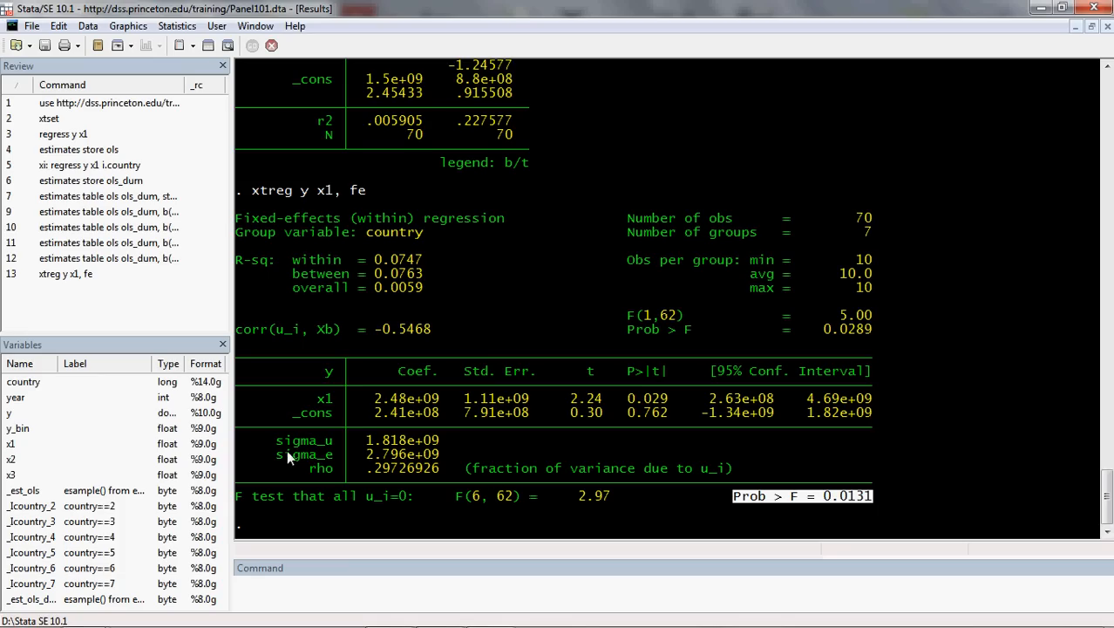
left_click_drag(266, 440, 425, 471)
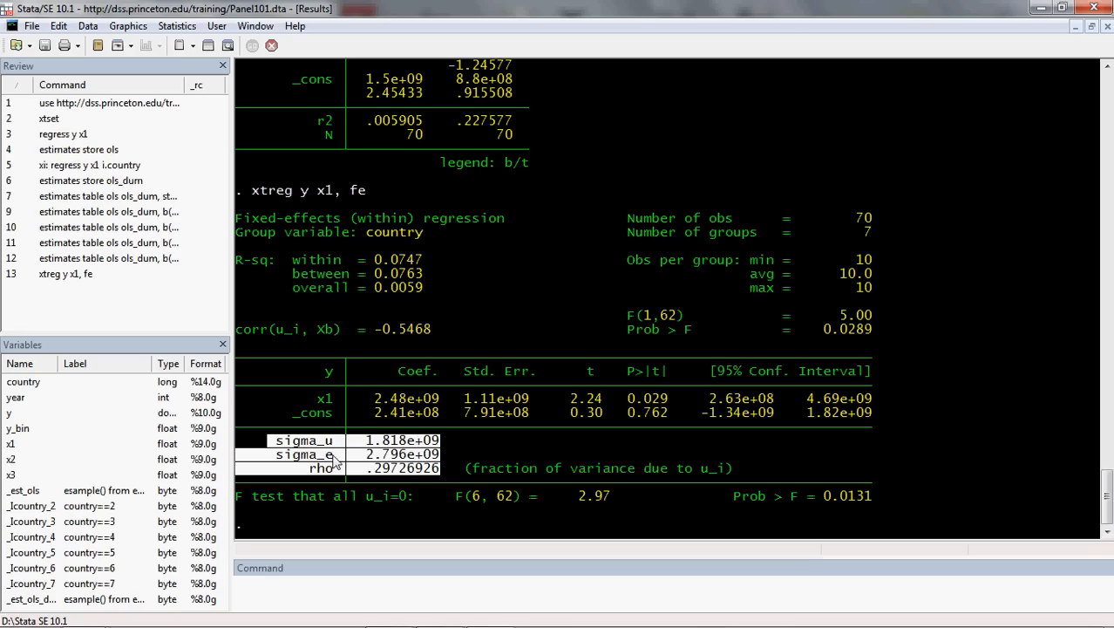
left_click(336, 462)
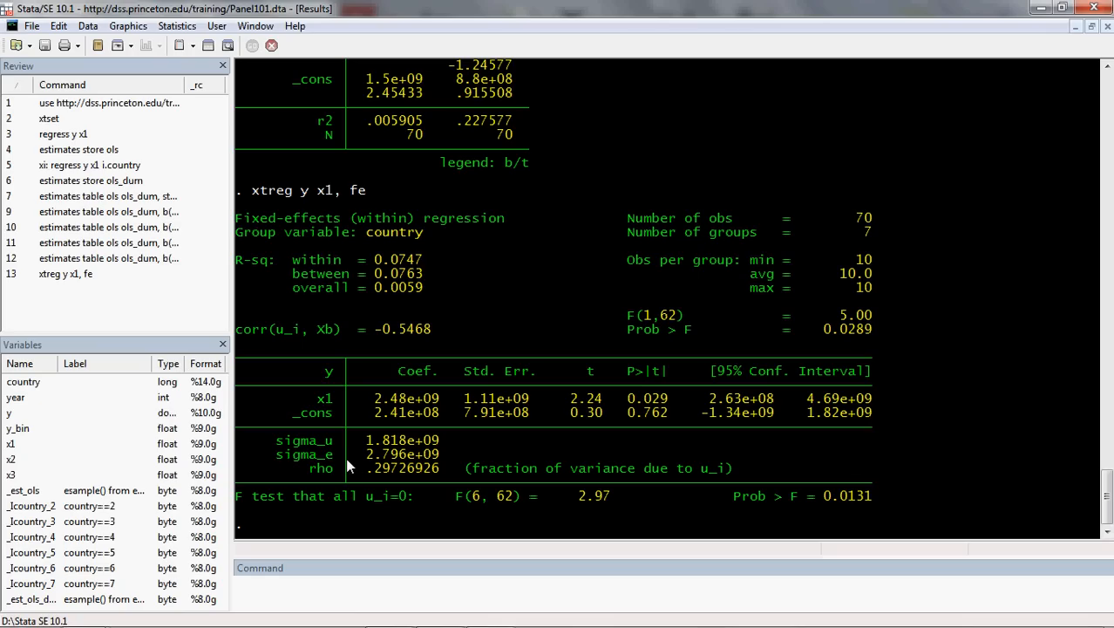
Step: Switch to the Panel101 guide in Adobe Reader and go to the page 22 comparison of xtreg, regress with dummies and areg
left_click(328, 594)
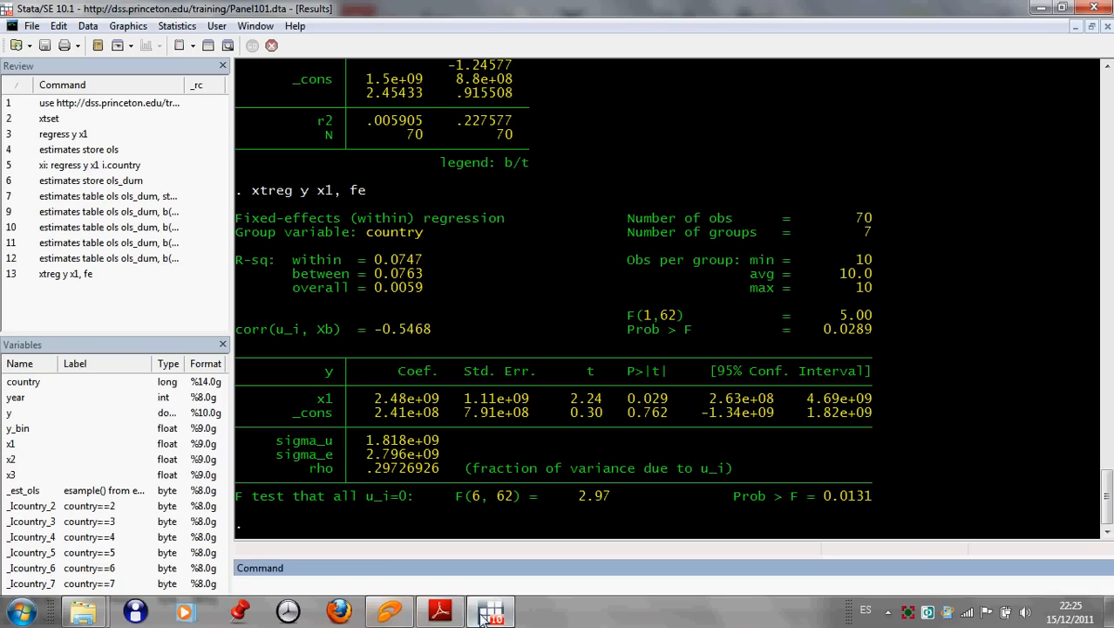
left_click(450, 614)
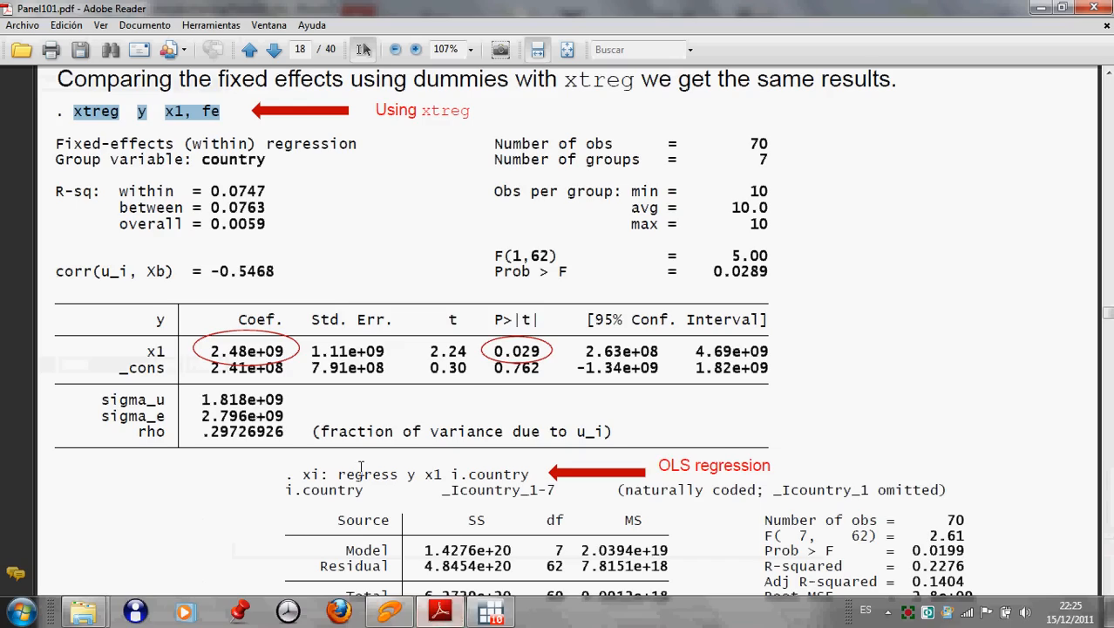
scroll(358, 471, "down", 4)
scroll(358, 471, "down", 10)
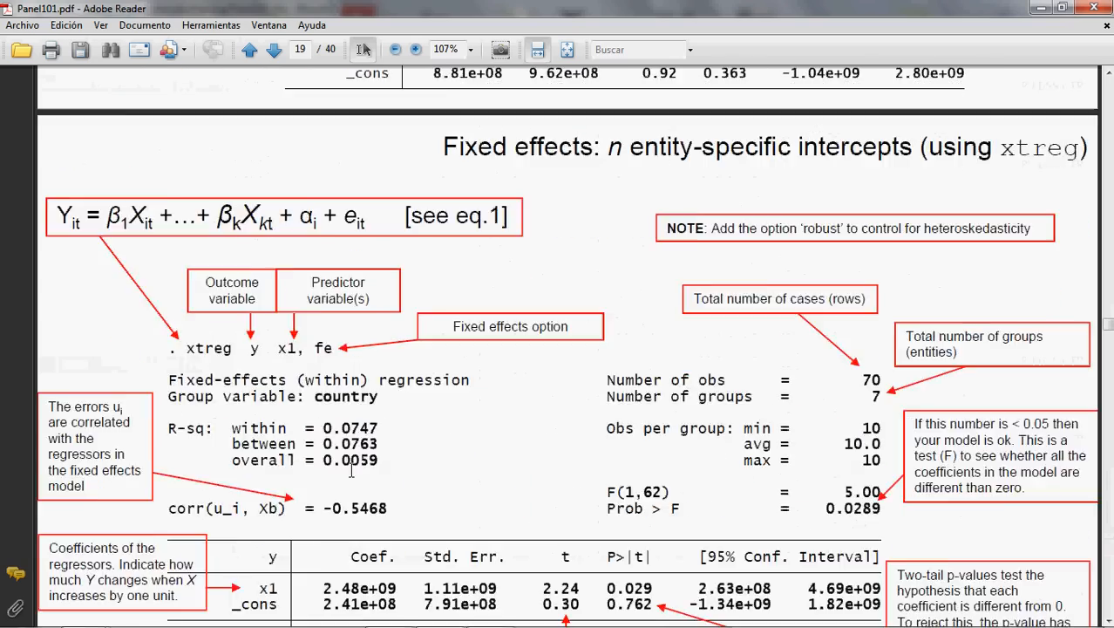
scroll(350, 475, "down", 10)
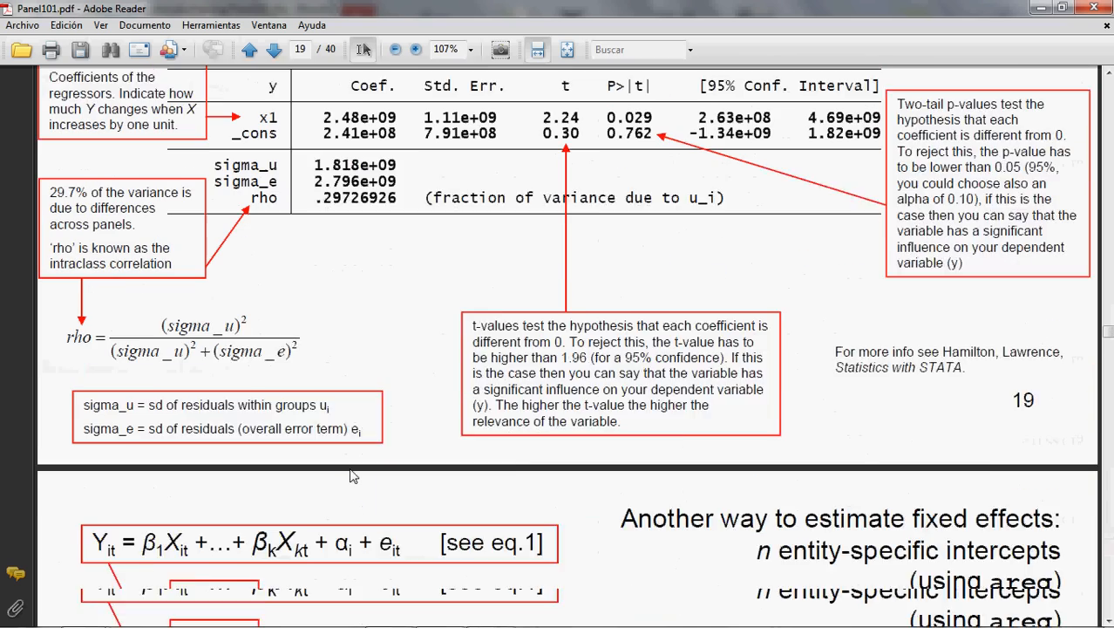
scroll(283, 392, "down", 5)
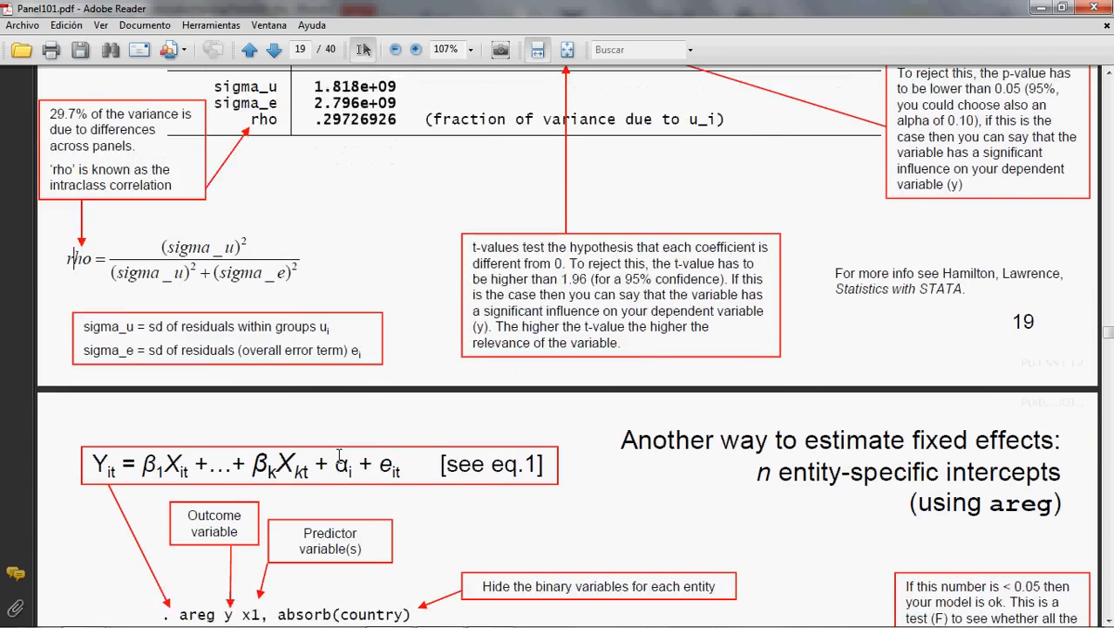
scroll(338, 457, "down", 20)
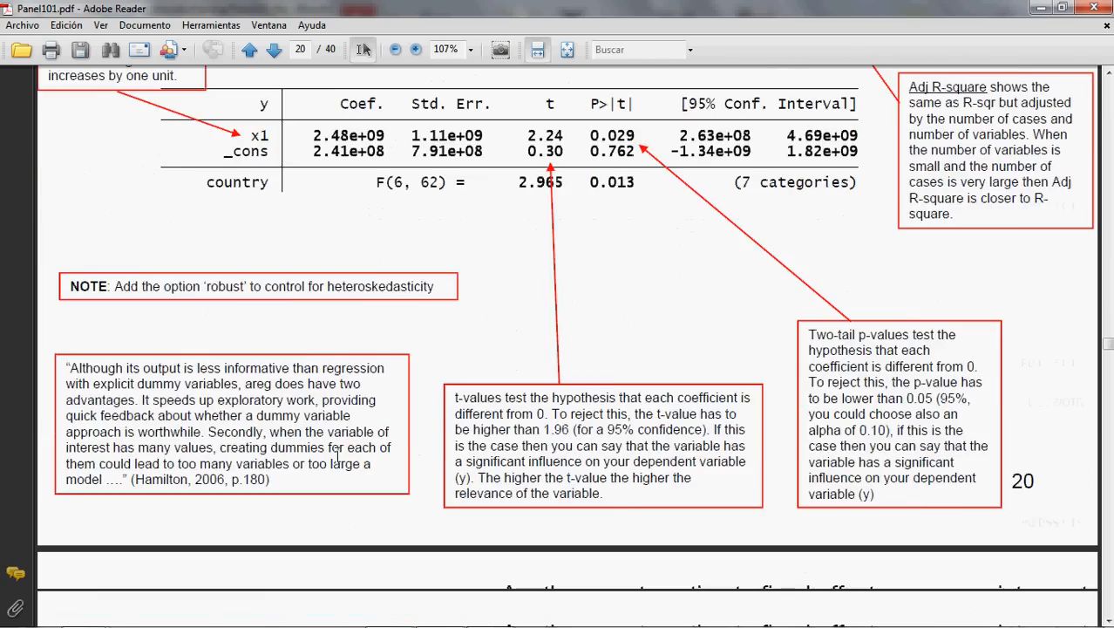
scroll(337, 457, "down", 9)
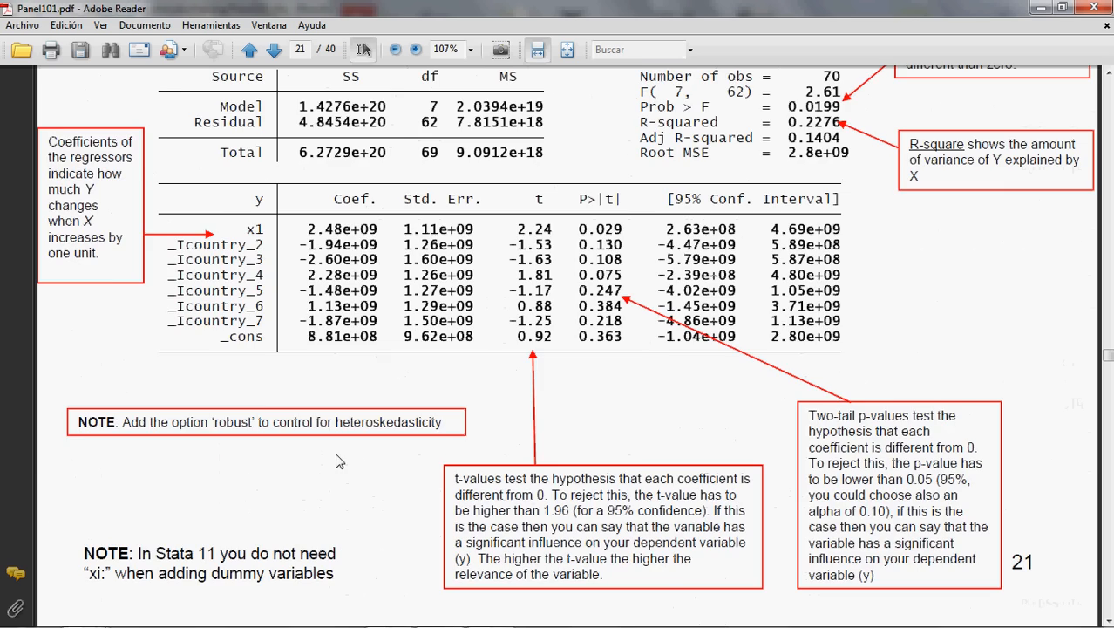
scroll(340, 460, "down", 3)
scroll(339, 460, "down", 8)
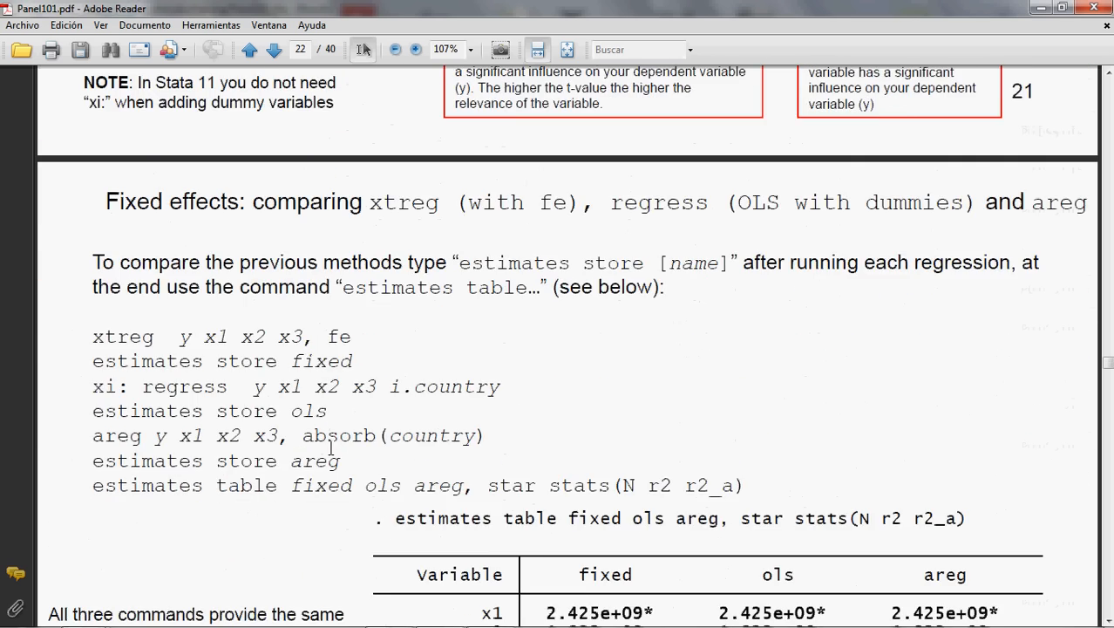
scroll(330, 448, "down", 4)
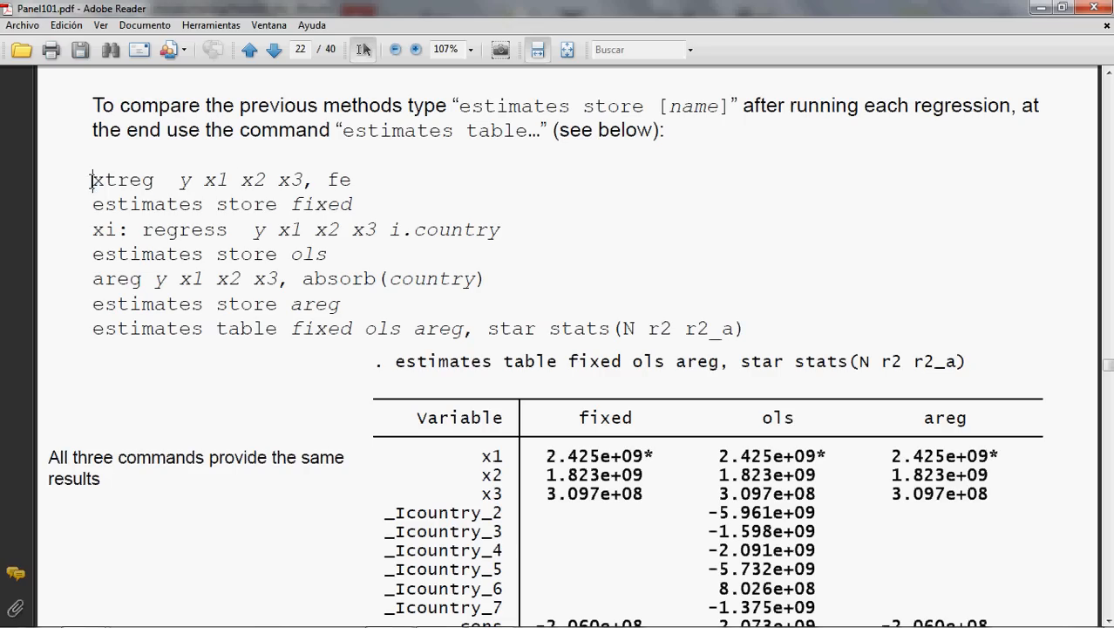
Step: Highlight in turn the guide's commands xtreg y x1 x2 x3, fe, estimates store fixed, and xi: regress y x1 x2 x3 i.country
left_click_drag(94, 183, 362, 178)
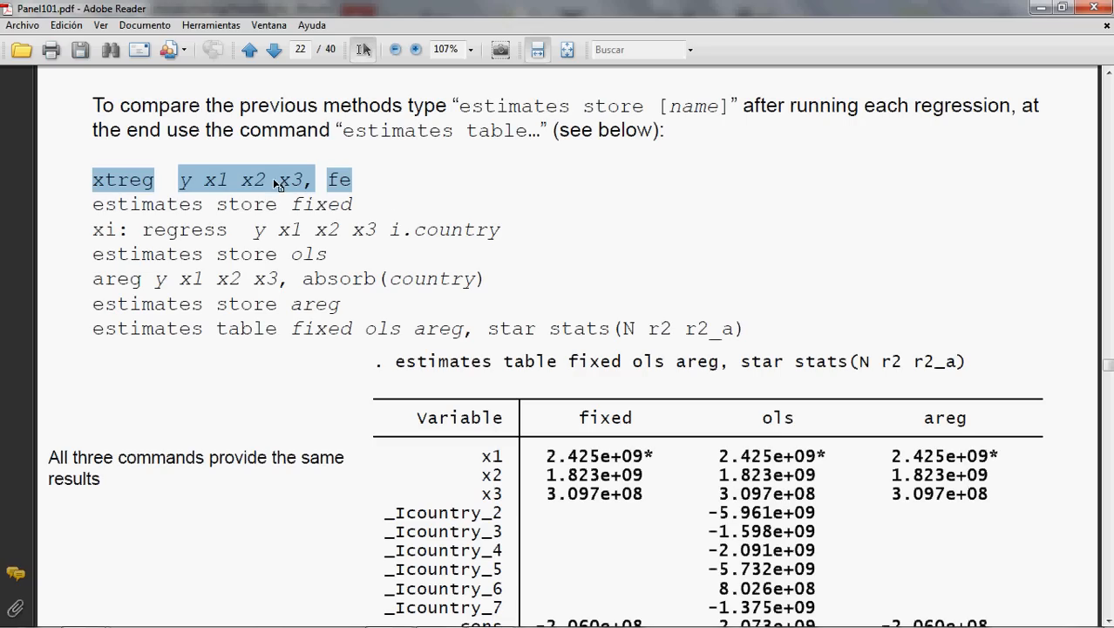
left_click_drag(92, 209, 350, 209)
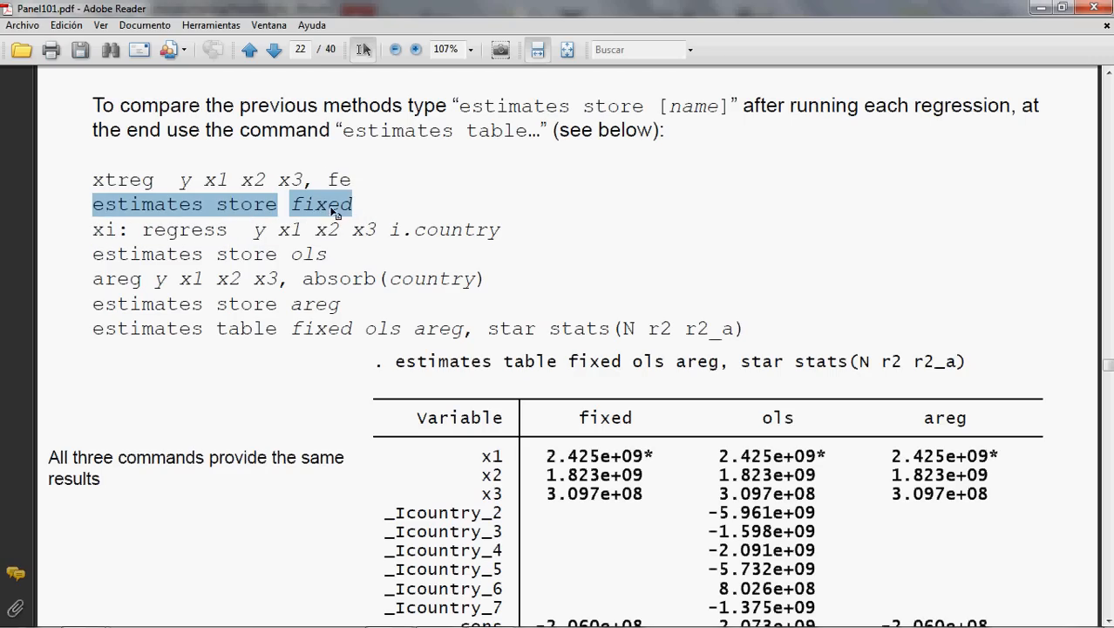
left_click(95, 238)
left_click_drag(96, 237, 495, 229)
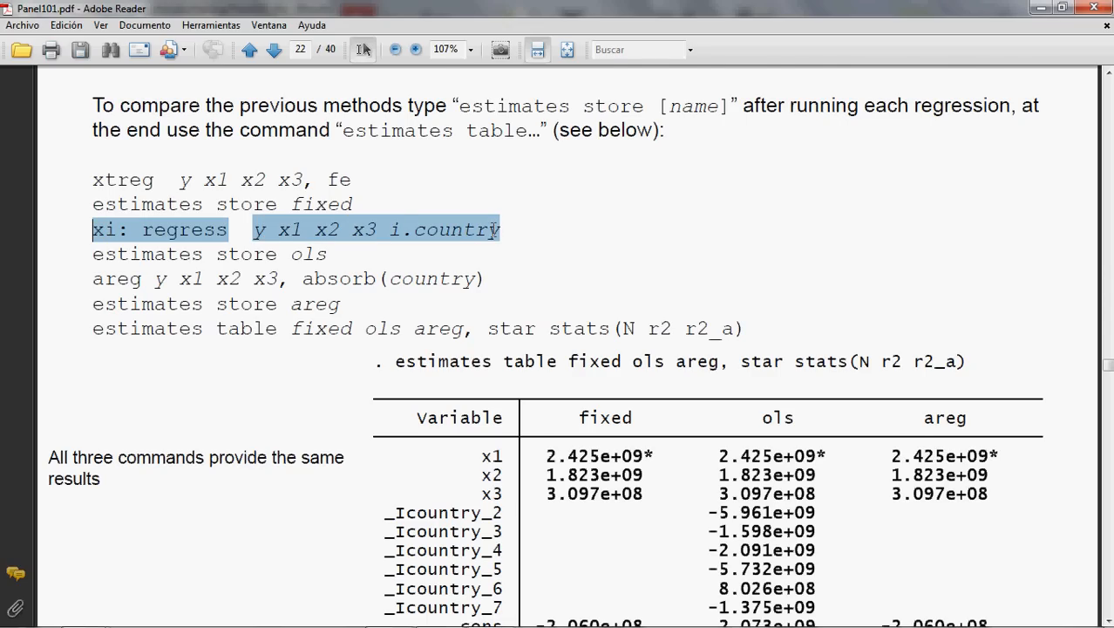
scroll(440, 229, "down", 1)
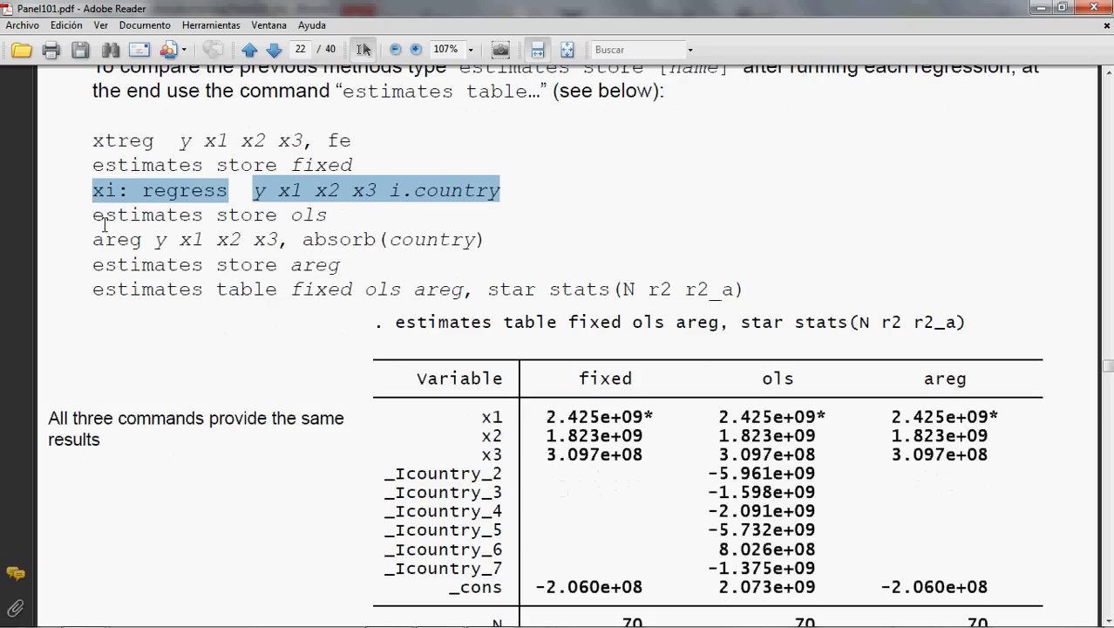
Step: Highlight the estimates store ols line and the areg y x1 x2 x3, absorb(country) command in the guide
left_click_drag(93, 215, 336, 217)
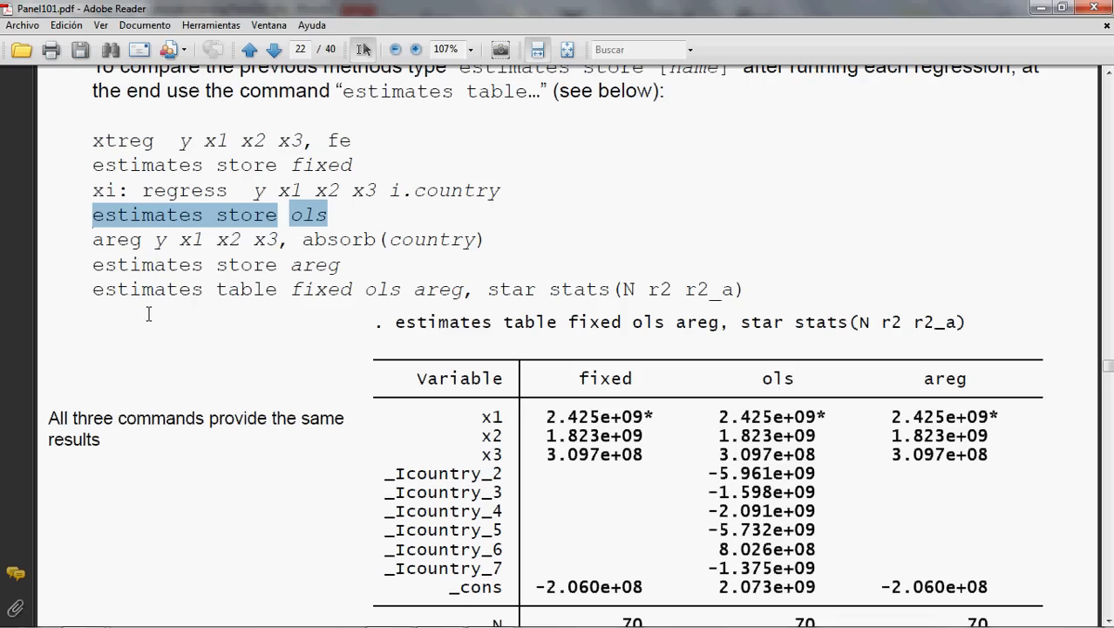
scroll(154, 316, "up", 3)
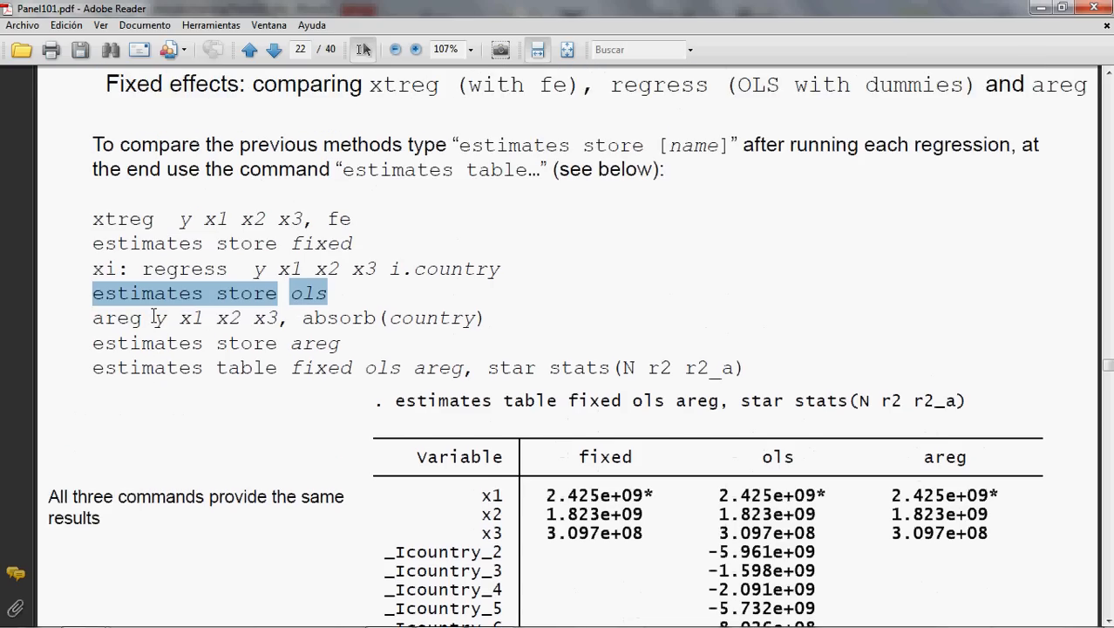
scroll(153, 316, "down", 1)
left_click_drag(96, 318, 498, 331)
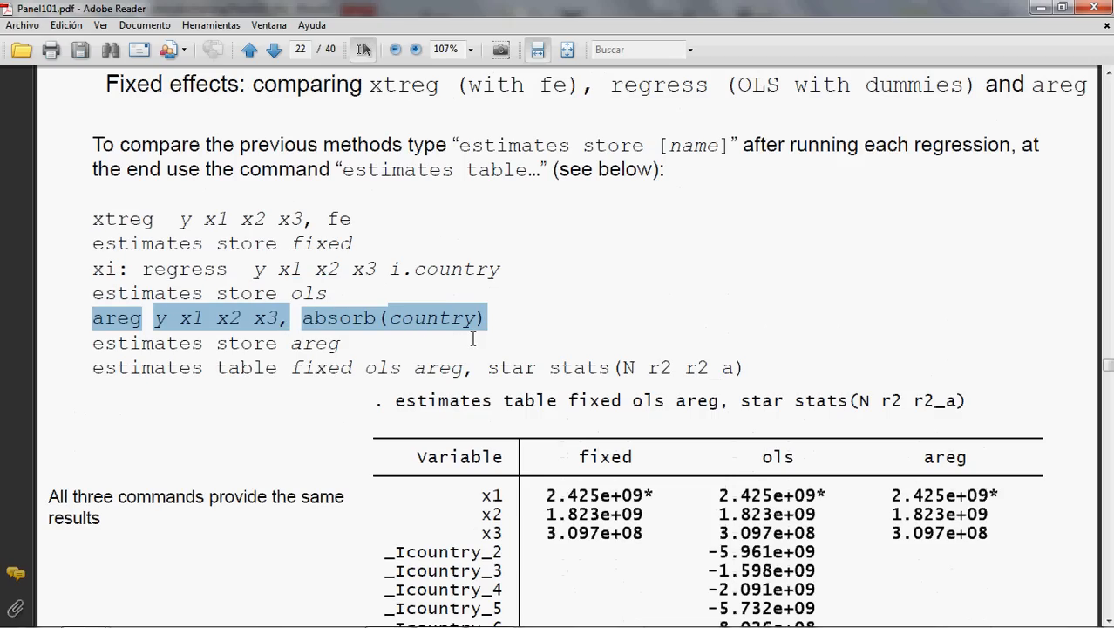
scroll(308, 345, "down", 2)
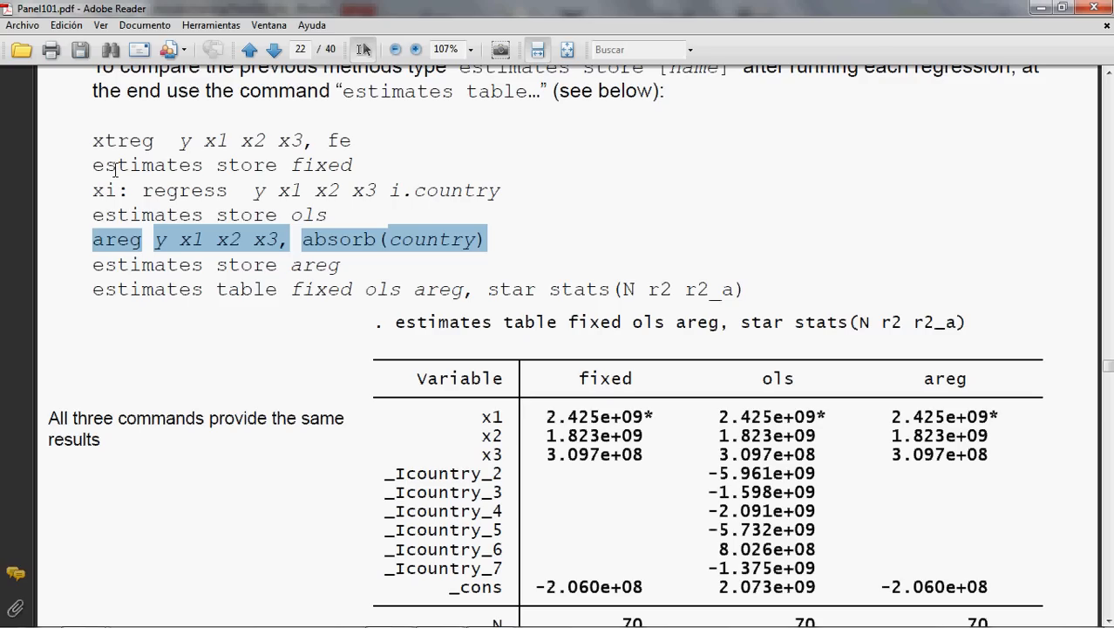
Step: Select the whole block of comparison commands, from xtreg y x1 x2 x3, fe through estimates table fixed ols areg, star stats(N r2 r2_a)
left_click_drag(95, 144, 745, 295)
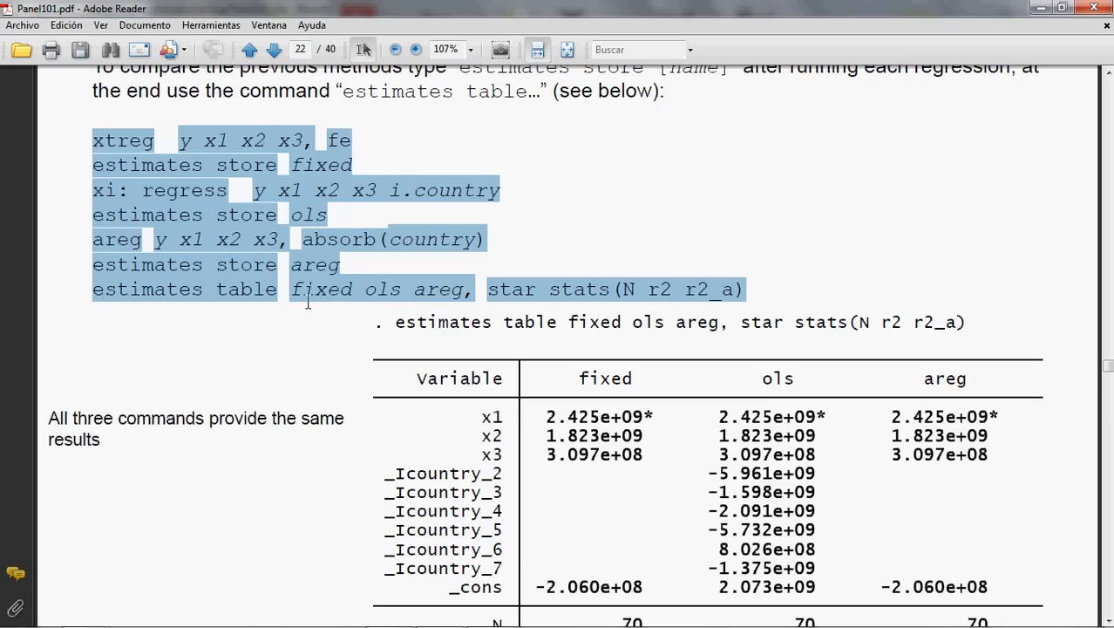
left_click(272, 304)
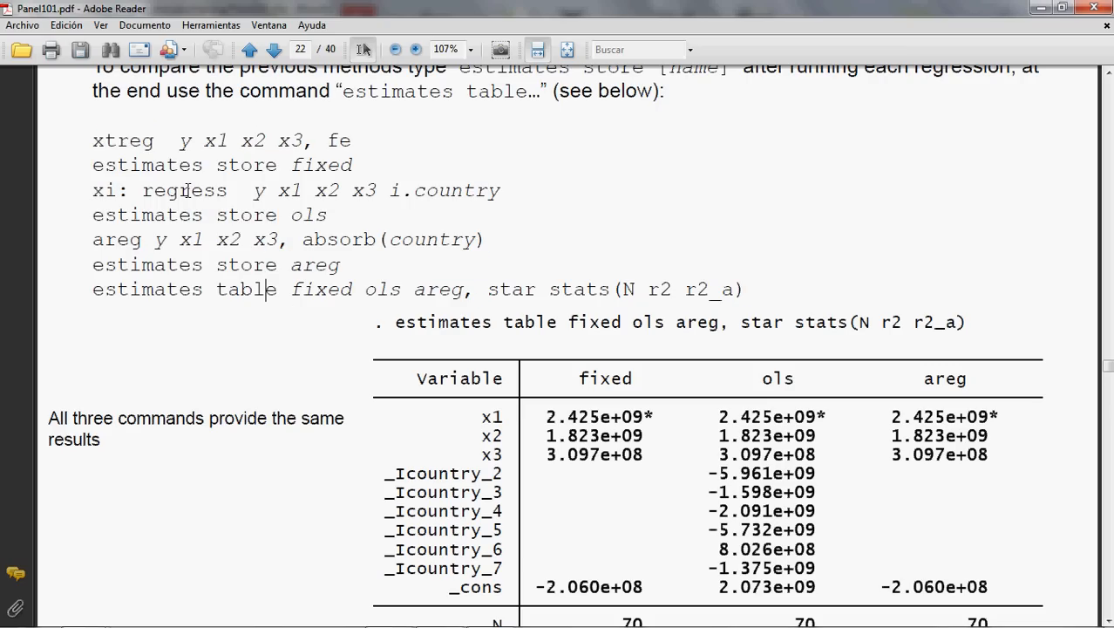
left_click_drag(93, 139, 741, 295)
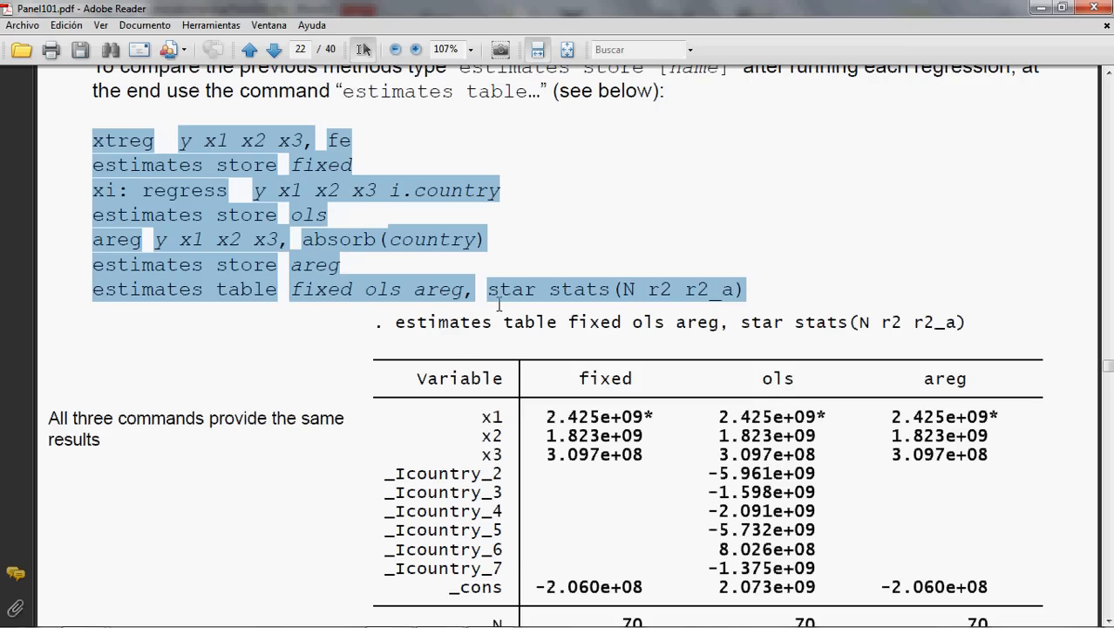
scroll(456, 368, "down", 2)
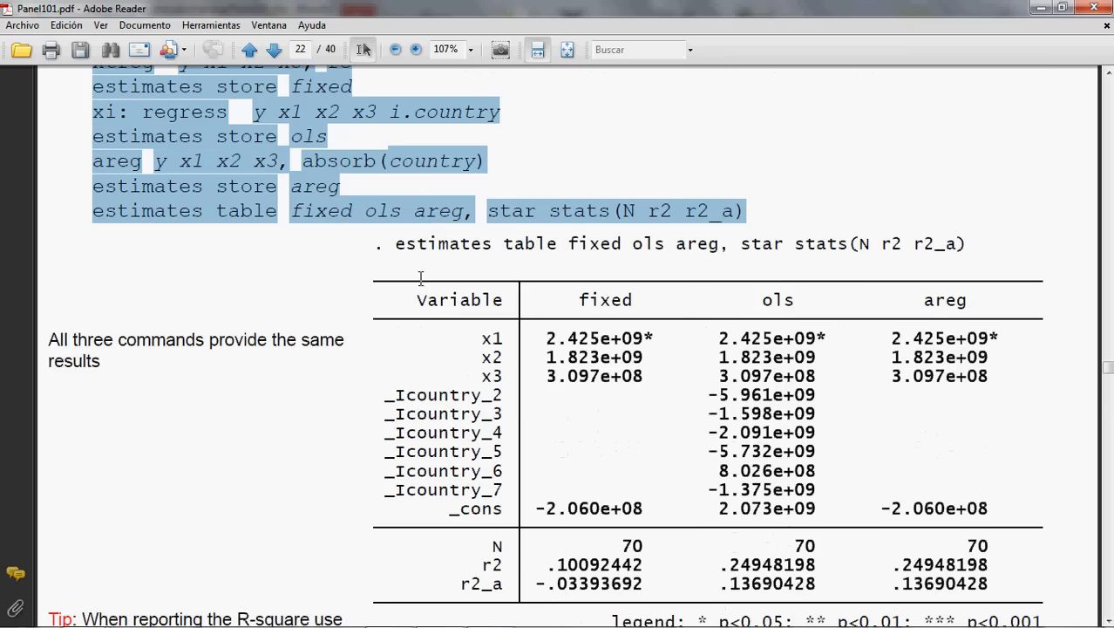
scroll(461, 277, "down", 1)
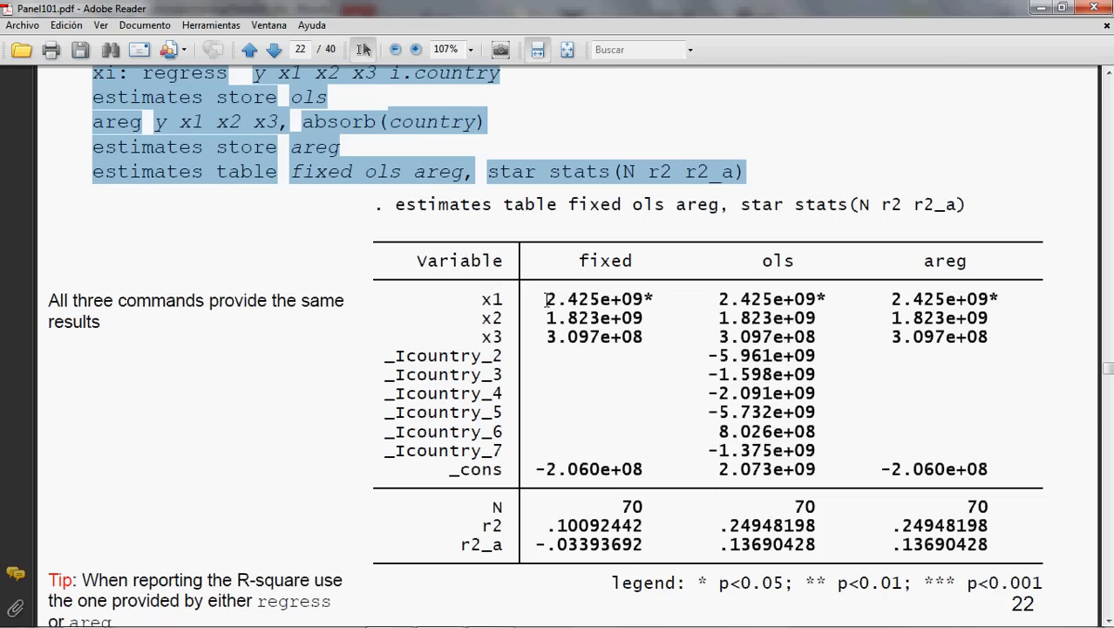
Step: Compare the x1 coefficients in the fixed, ols and areg columns of the guide's estimates table
left_click_drag(545, 299, 663, 301)
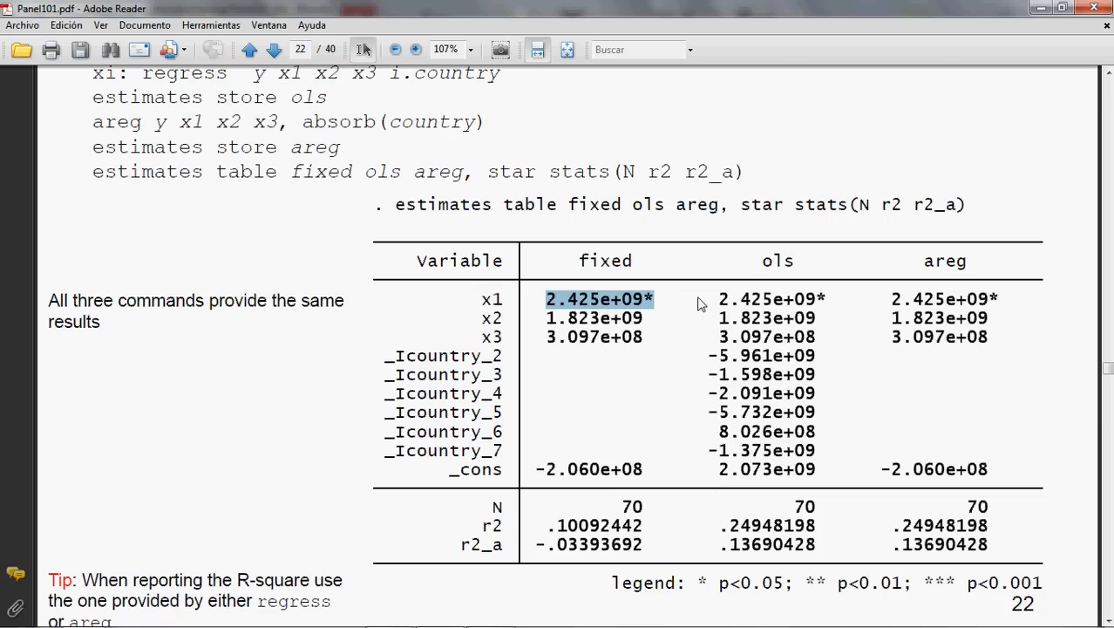
left_click(702, 298)
left_click_drag(717, 299, 999, 299)
scroll(789, 401, "down", 1)
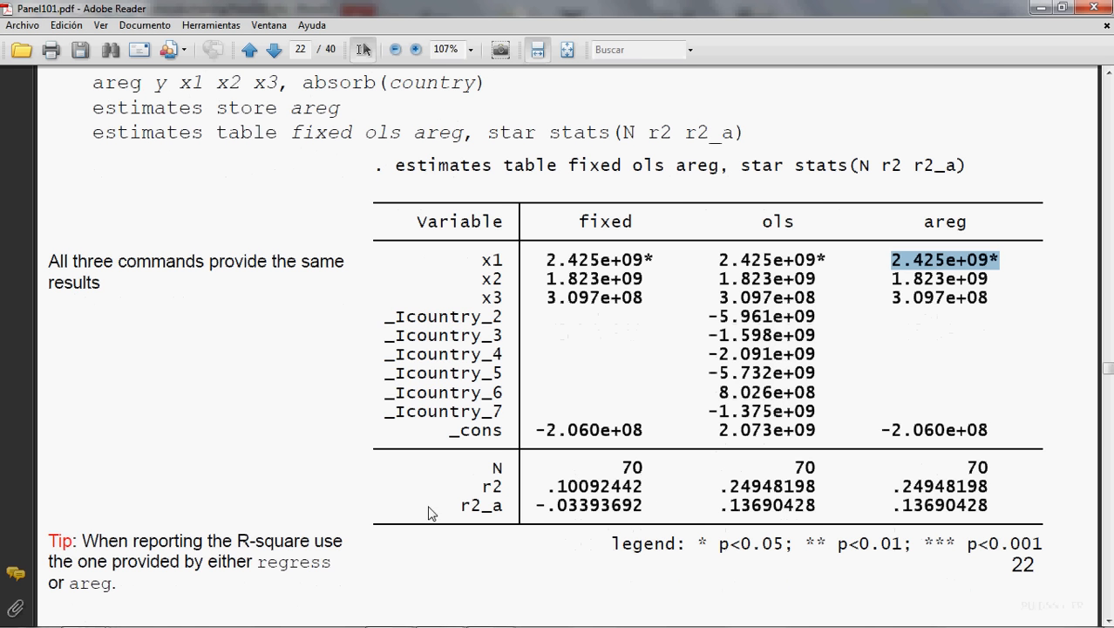
Step: Go to the random-effects example on page 27 and highlight the re option in xtreg y x1, re
scroll(340, 469, "down", 15)
scroll(339, 465, "down", 12)
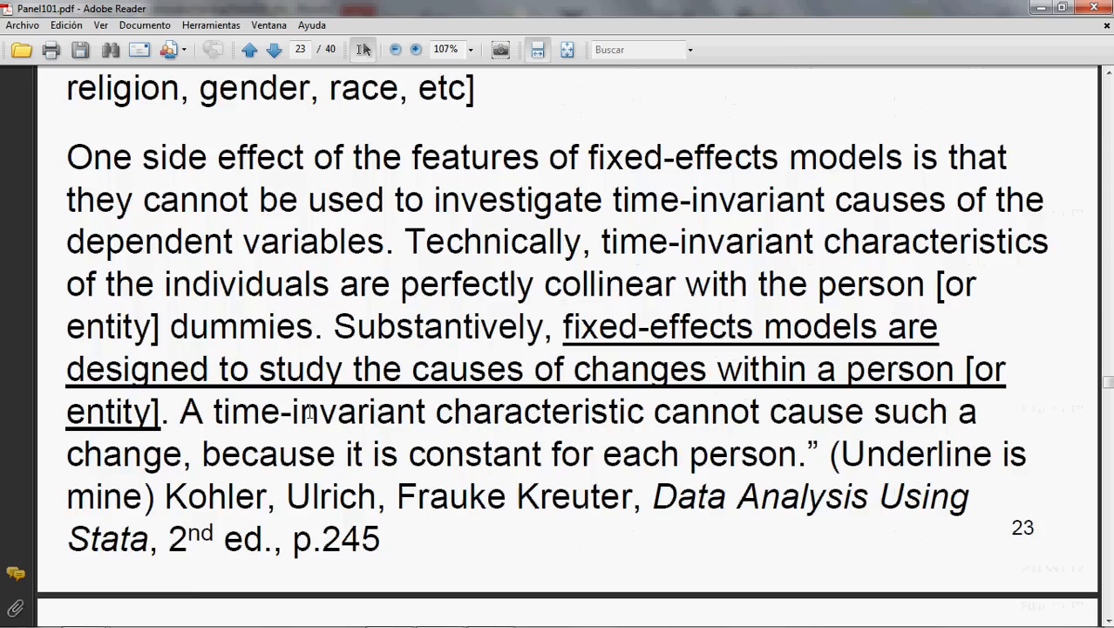
scroll(320, 421, "down", 20)
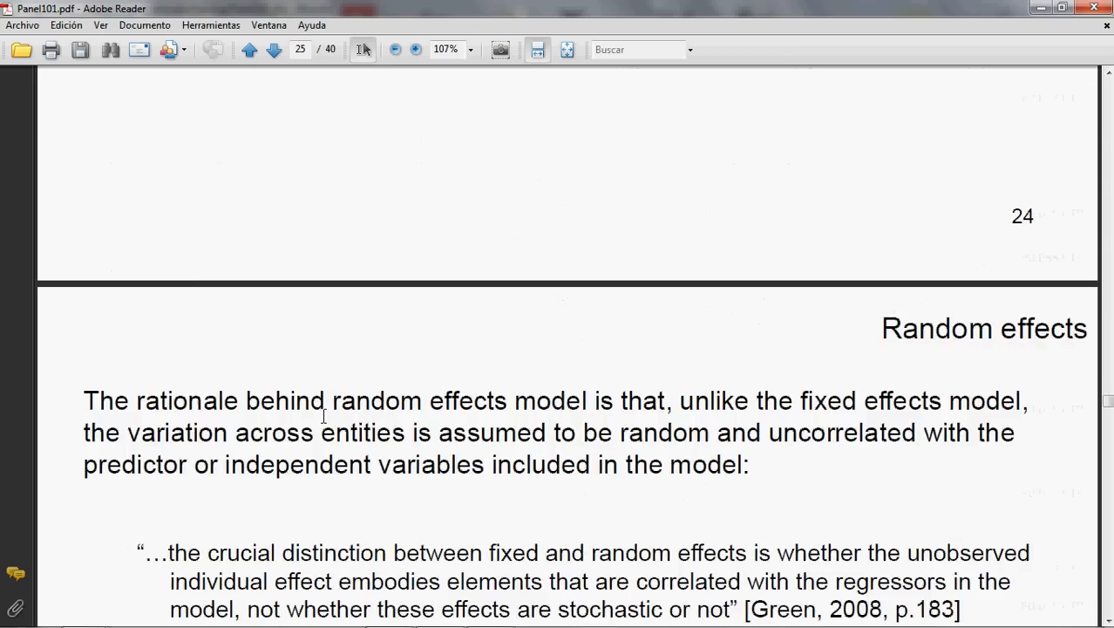
scroll(273, 425, "down", 20)
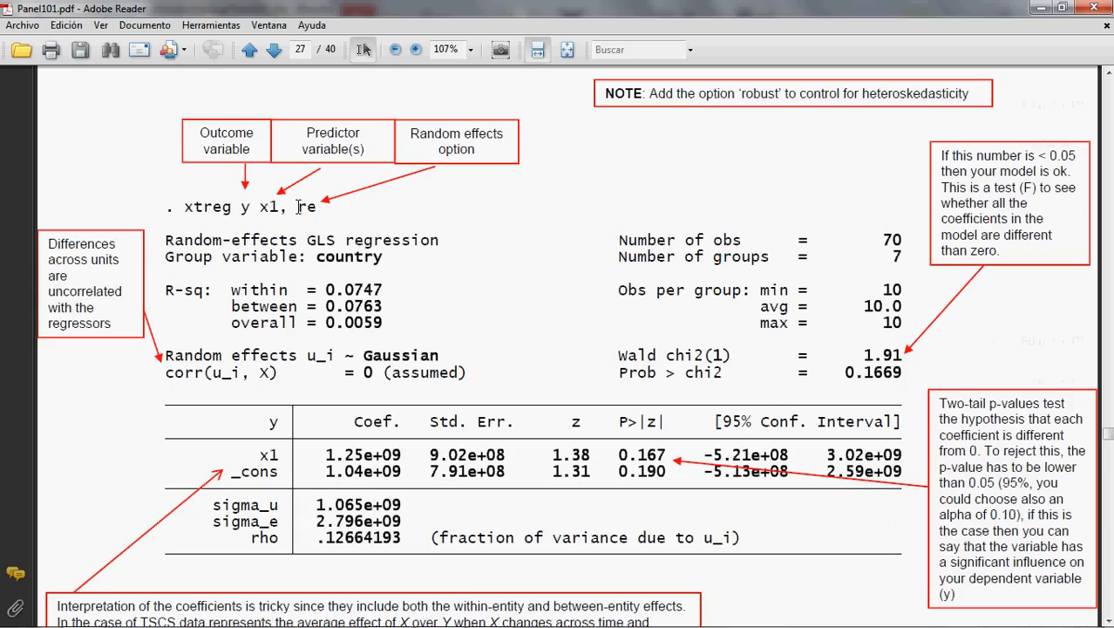
left_click_drag(297, 206, 315, 207)
Step: Go past the Fixed or Random title page to the Hausman test commands on page 29
scroll(365, 320, "down", 10)
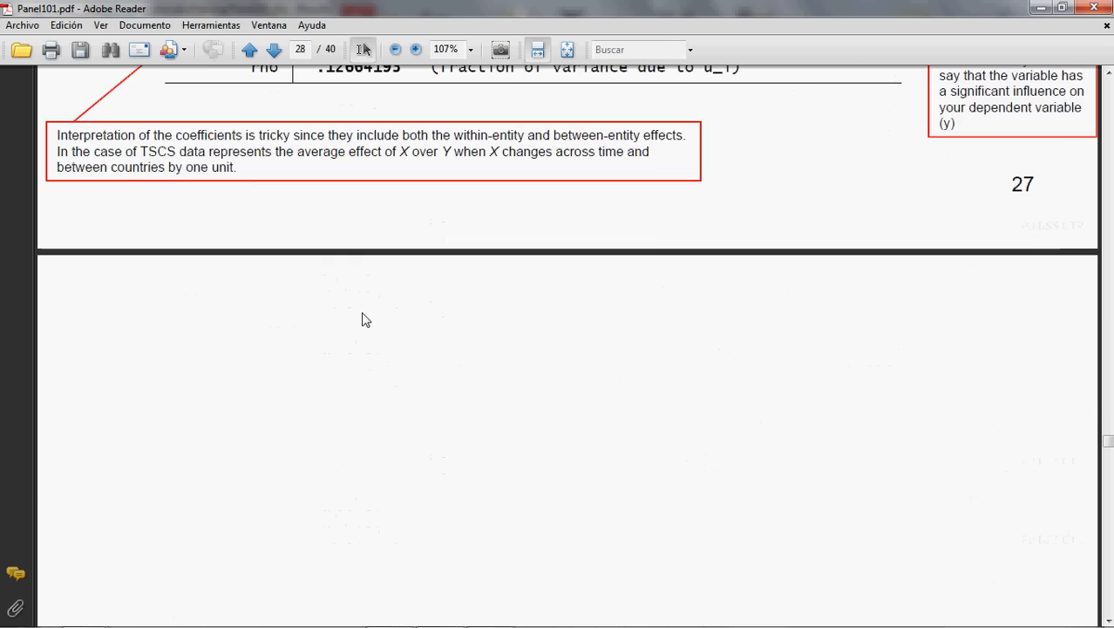
scroll(366, 320, "down", 15)
scroll(365, 323, "up", 5)
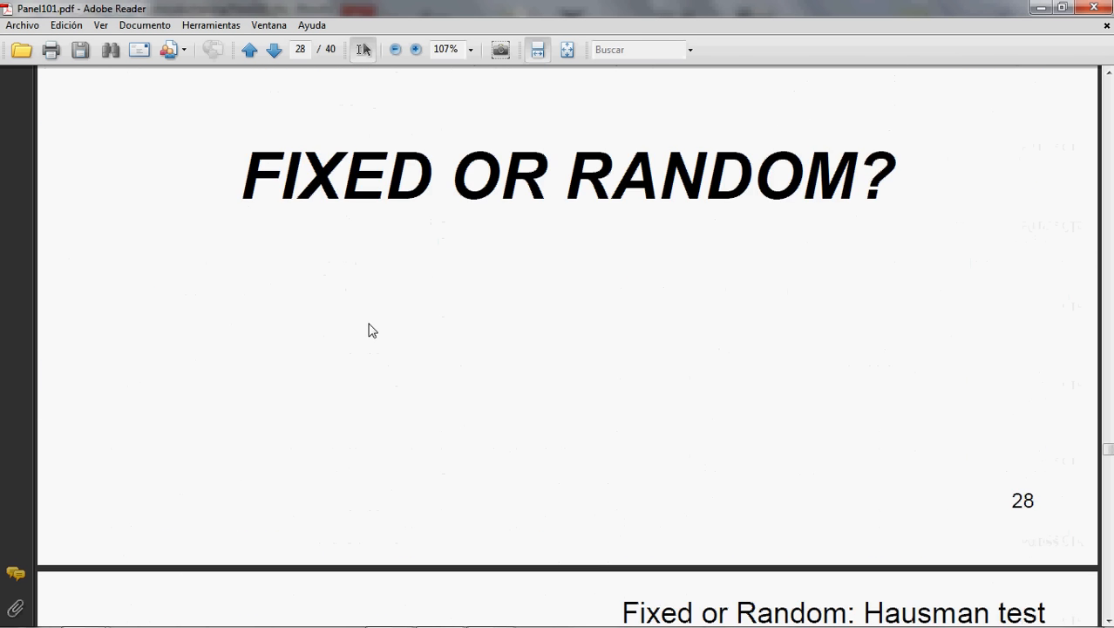
scroll(368, 330, "up", 3)
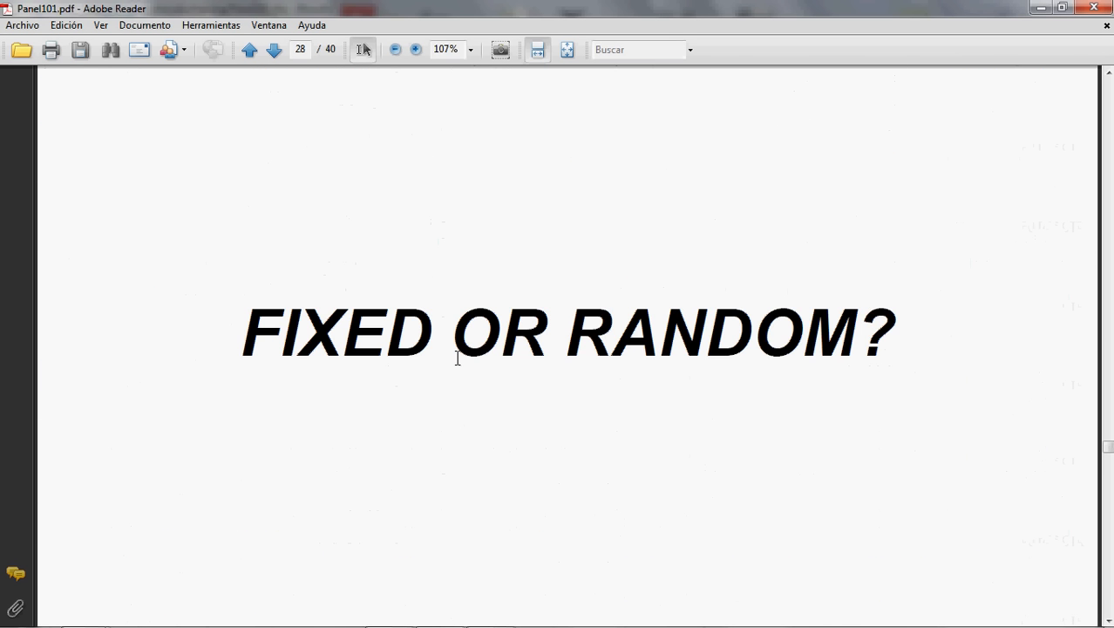
scroll(457, 357, "down", 5)
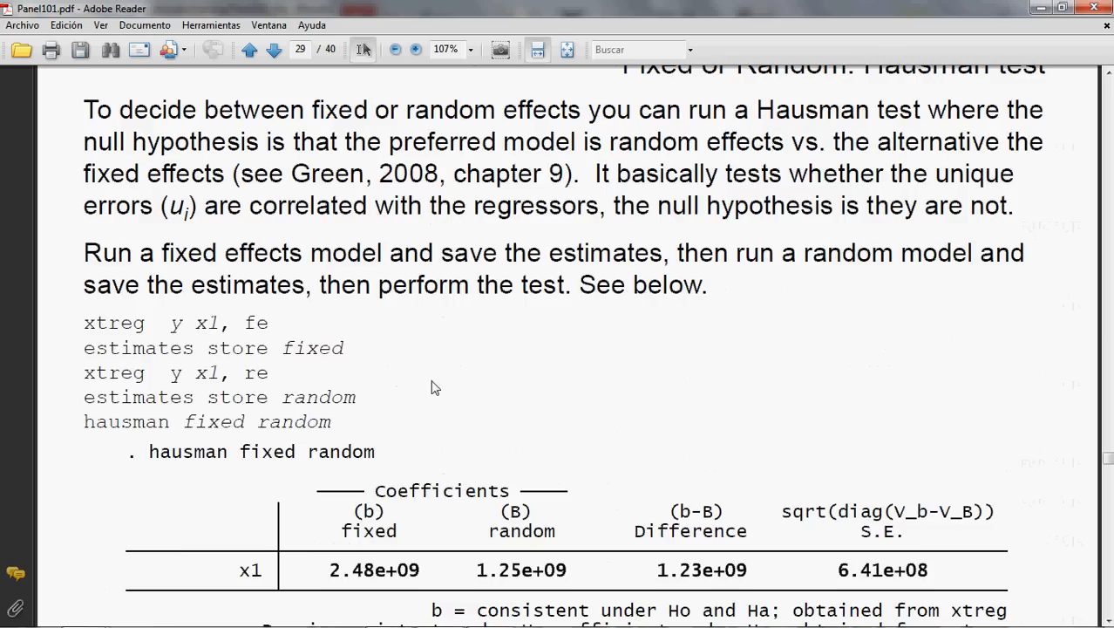
scroll(432, 385, "down", 3)
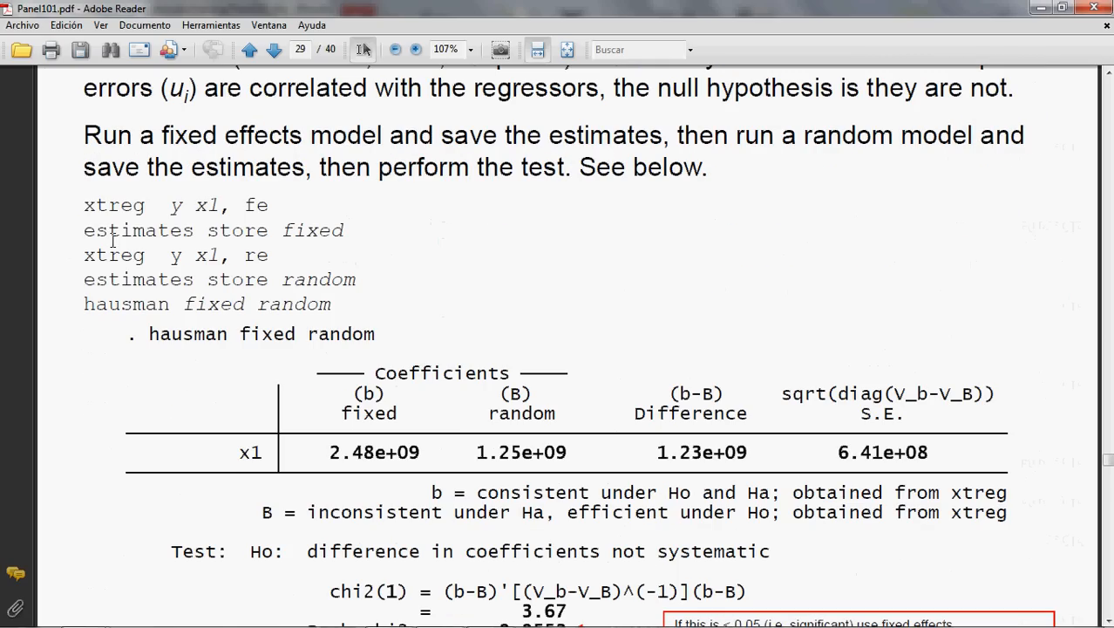
Step: Highlight the guide's Hausman commands one by one, from xtreg y x1, fe through estimates store random, ending at the hausman line
left_click_drag(85, 209, 272, 206)
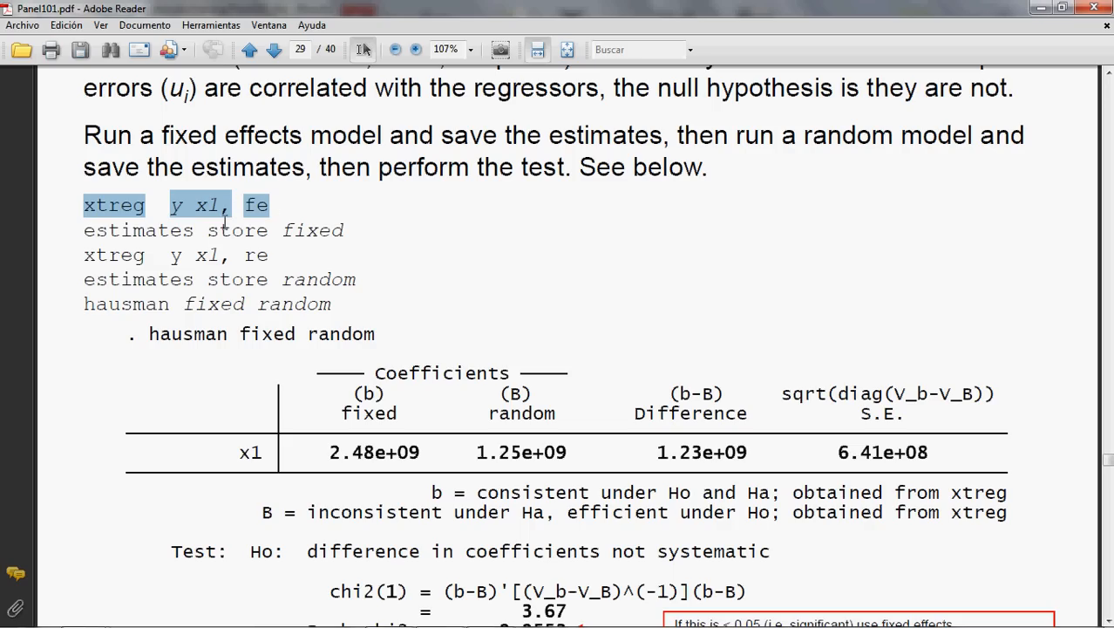
left_click_drag(85, 231, 345, 231)
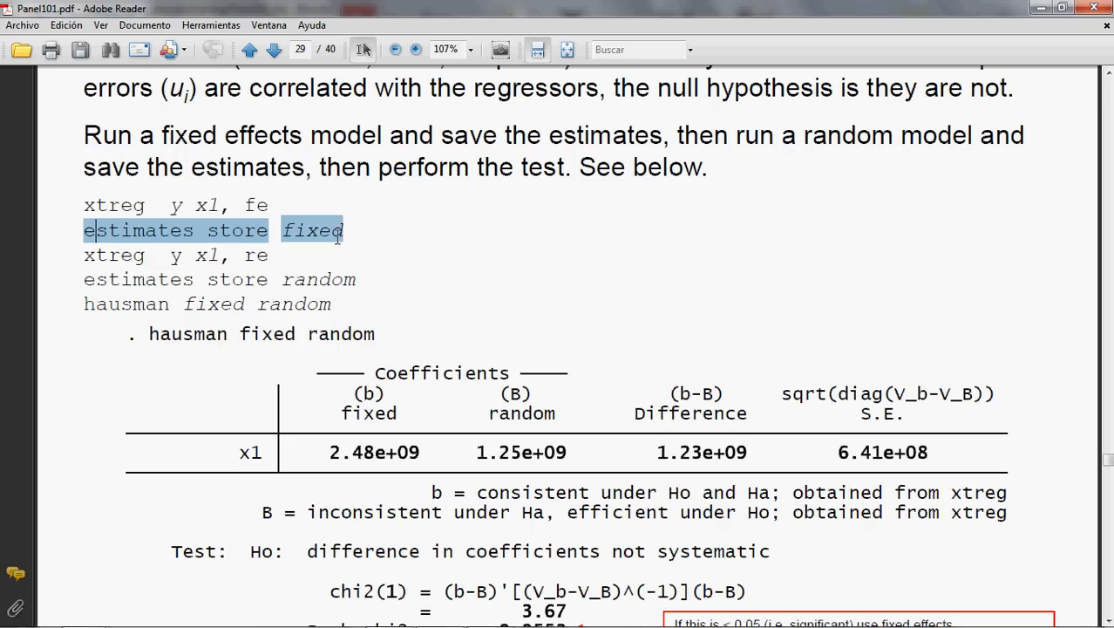
left_click_drag(85, 255, 272, 255)
left_click_drag(95, 280, 262, 282)
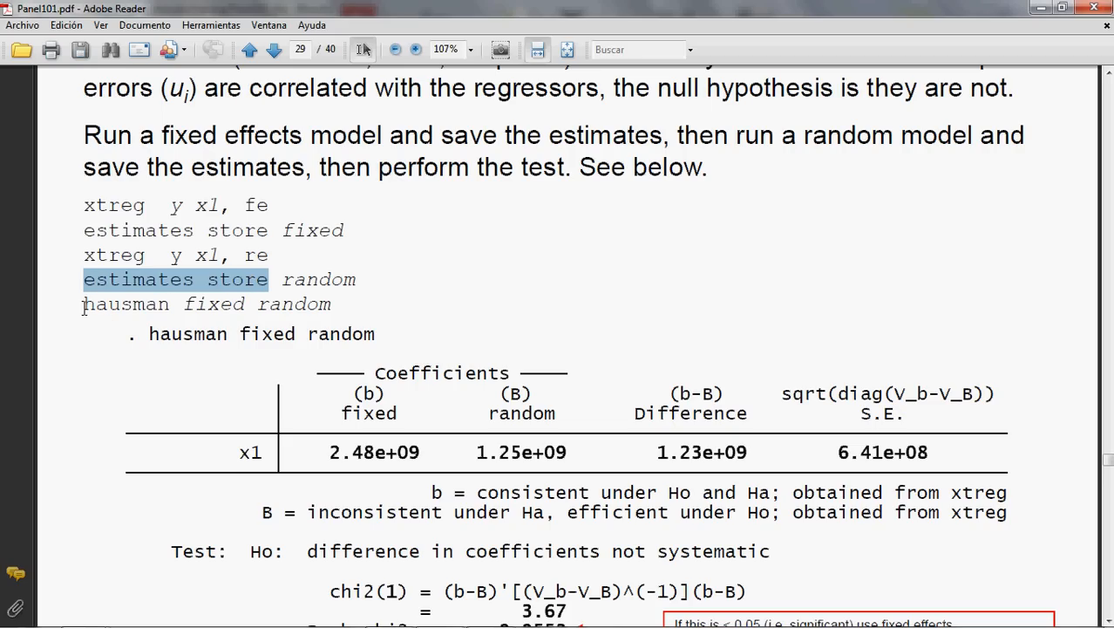
left_click(84, 307)
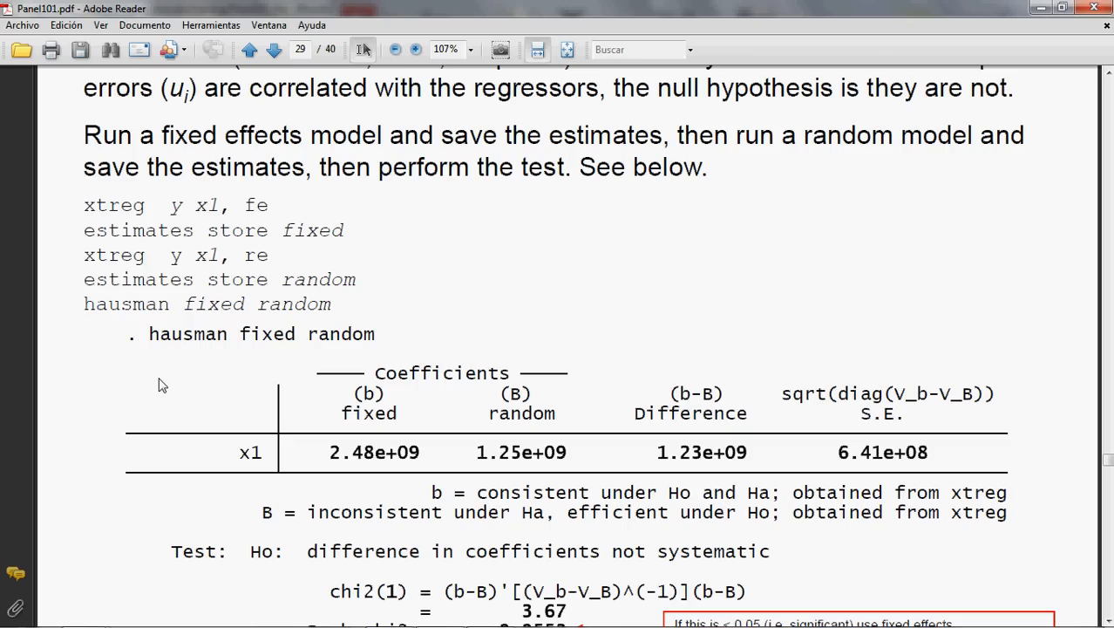
Step: Copy the five guide commands from xtreg y x1, fe through hausman fixed random and run them in Stata
scroll(193, 405, "down", 2)
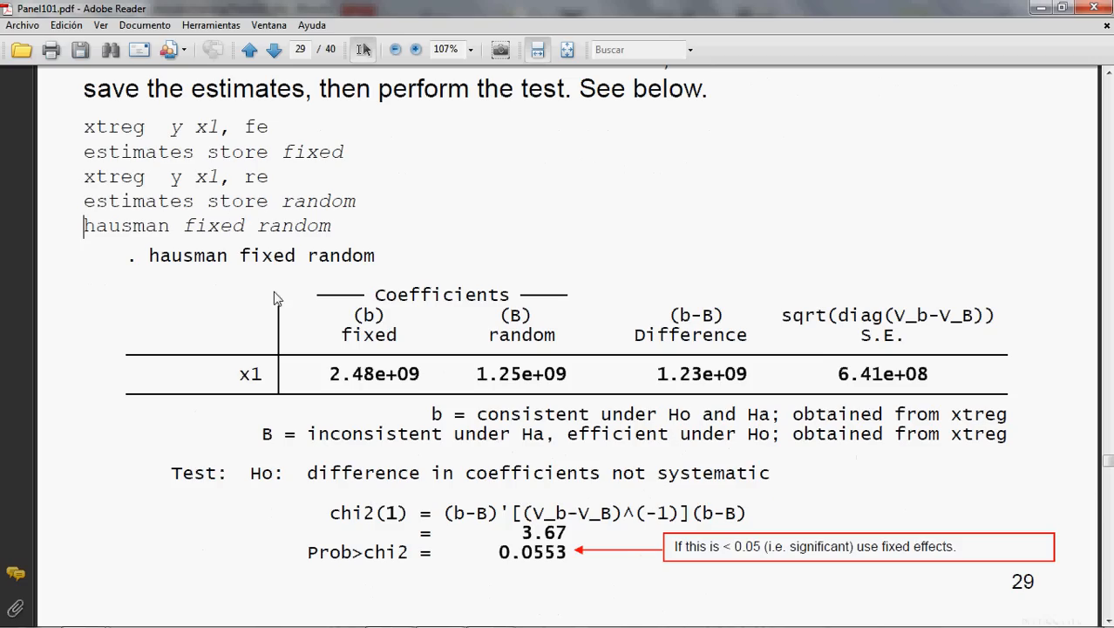
left_click_drag(84, 126, 333, 228)
right_click(322, 218)
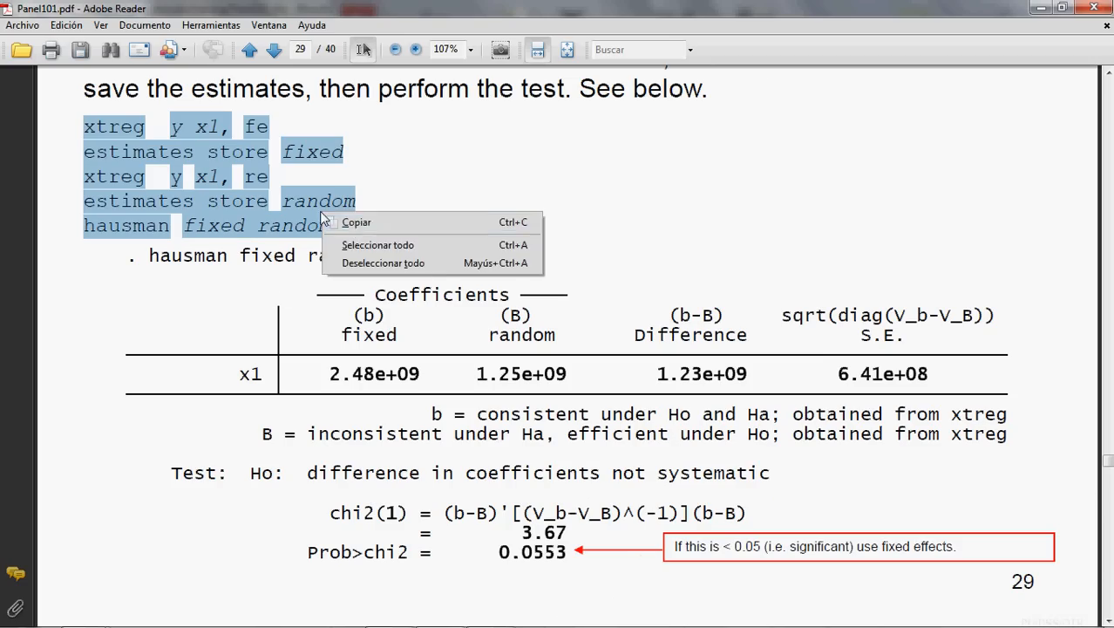
left_click(350, 222)
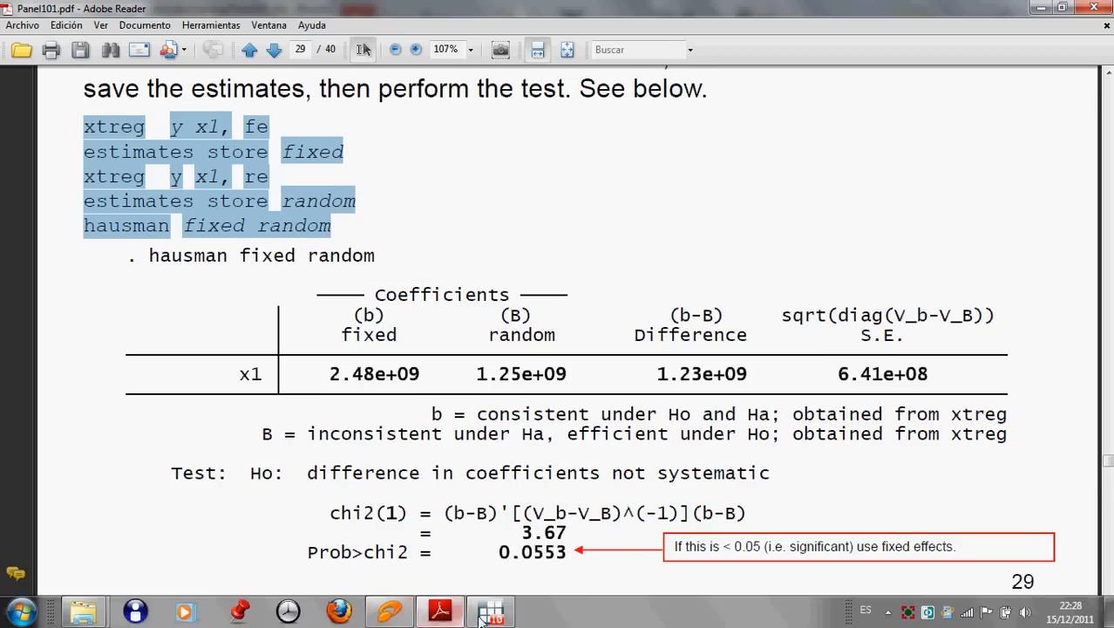
left_click(481, 615)
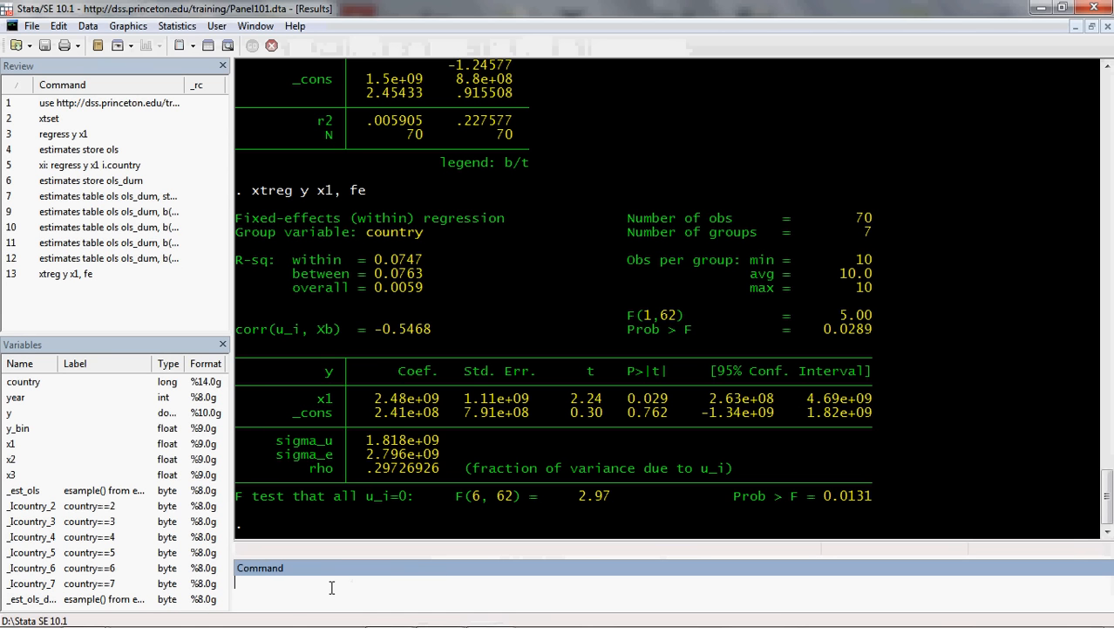
key("ctrl+v")
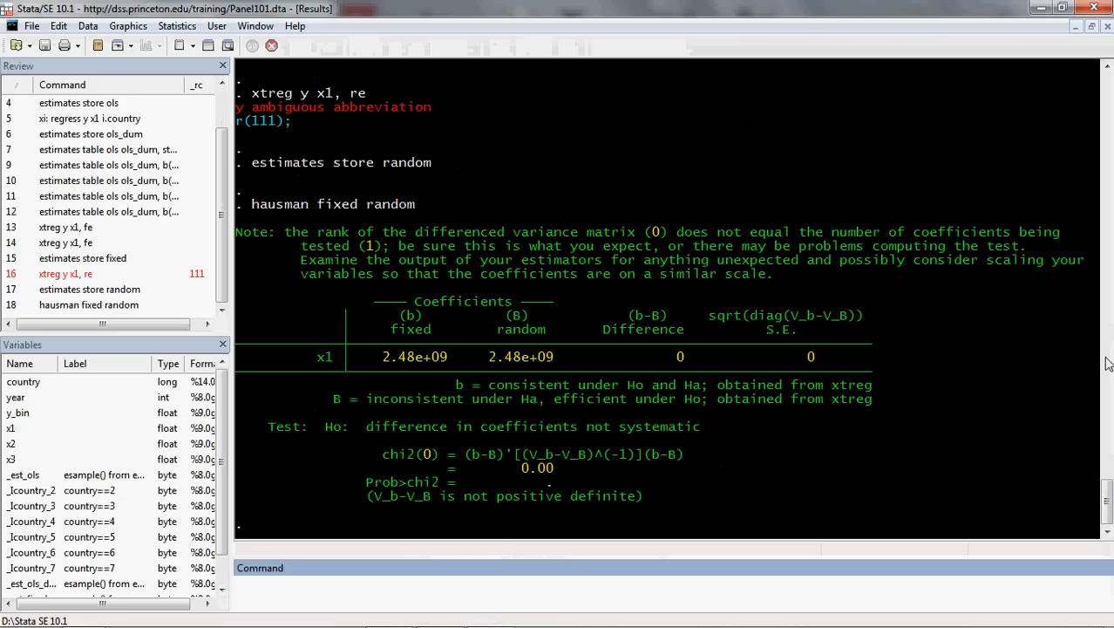
Step: Check the xtreg y x1, fe output and look through the dataset's variable list
left_click(1108, 110)
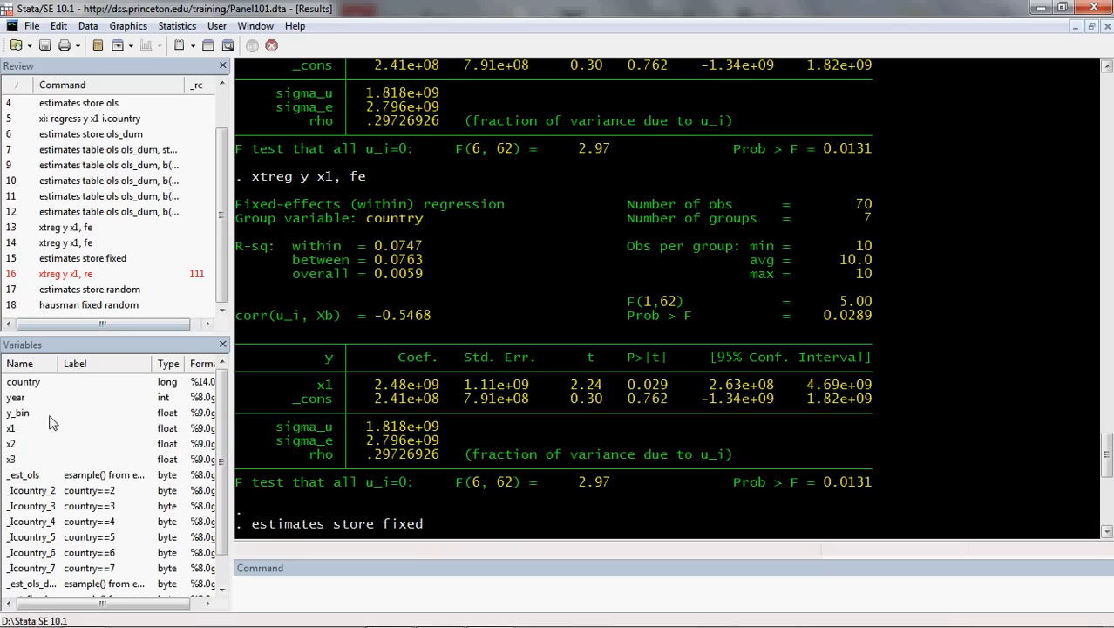
scroll(225, 471, "down", 2)
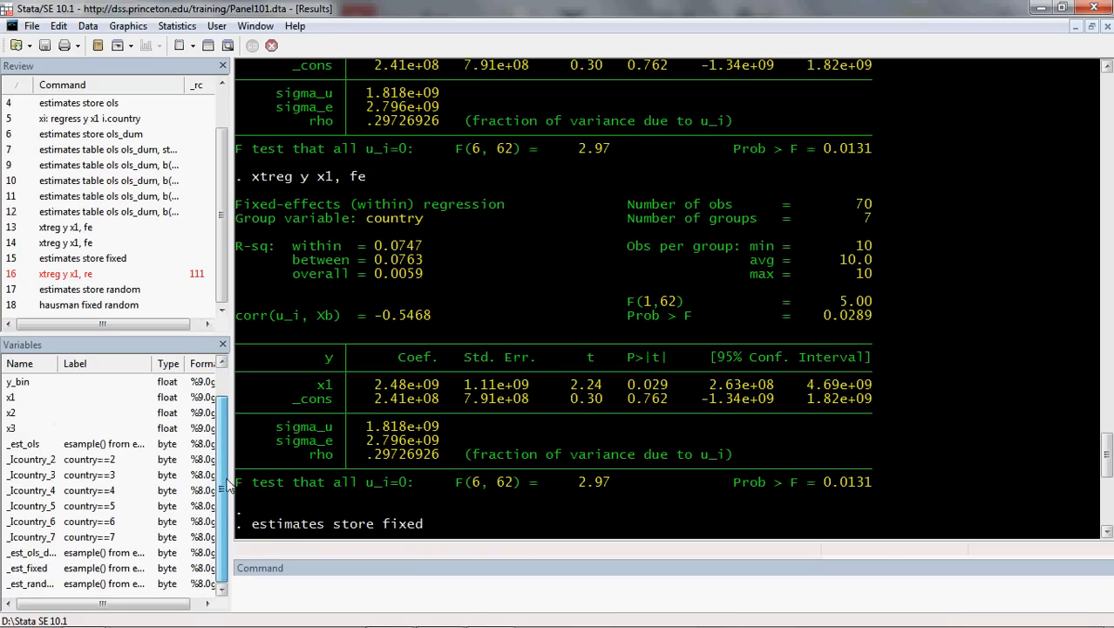
scroll(225, 488, "up", 2)
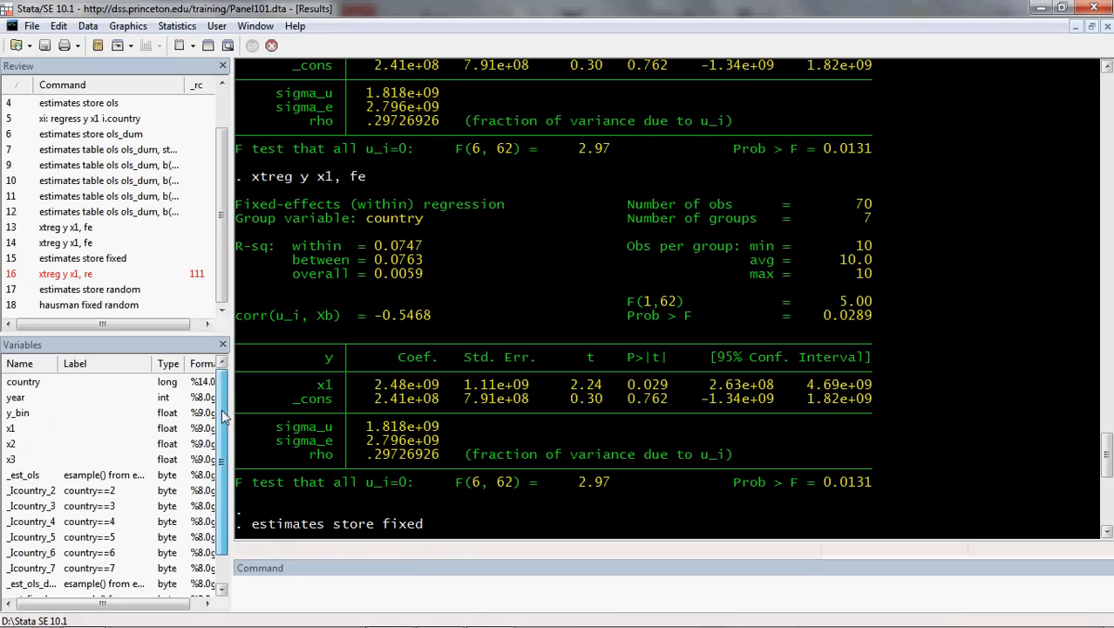
left_click(290, 588)
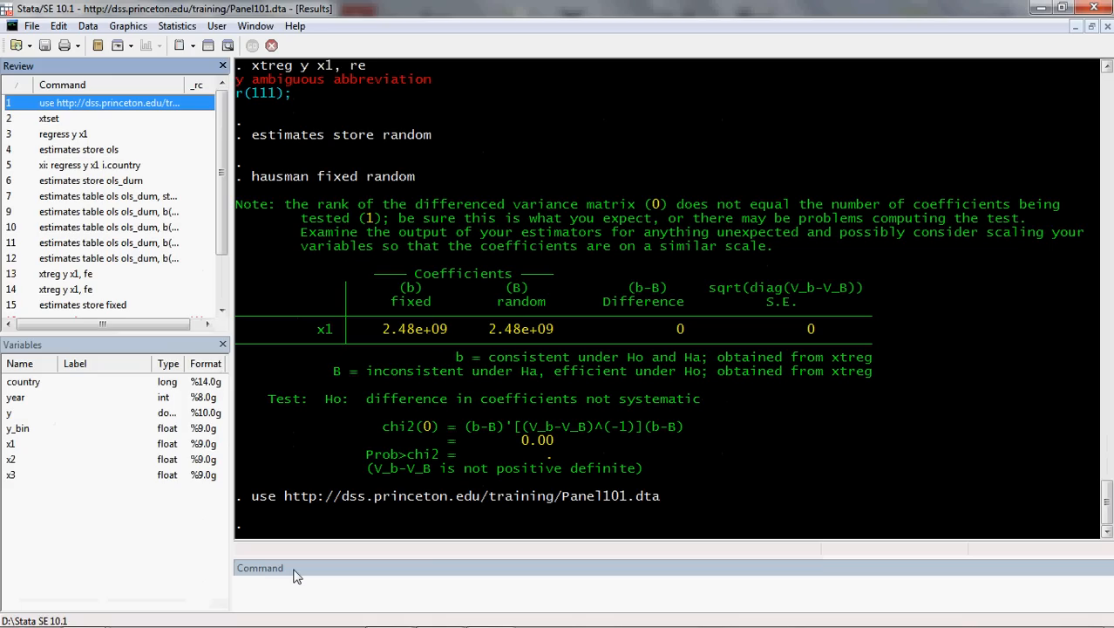
left_click(268, 584)
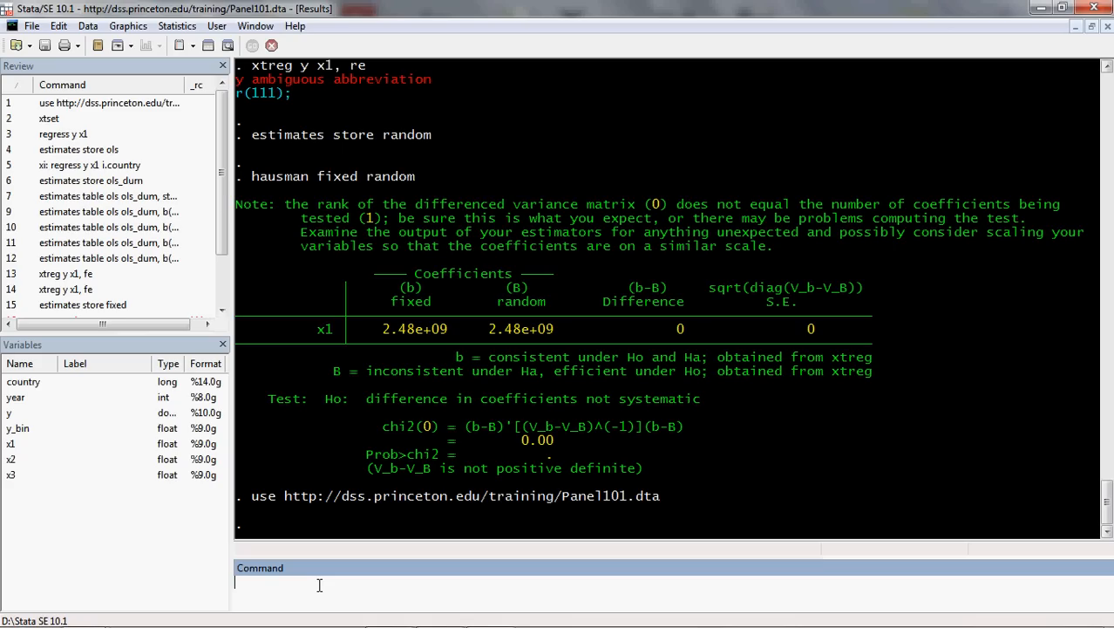
double_click(155, 108)
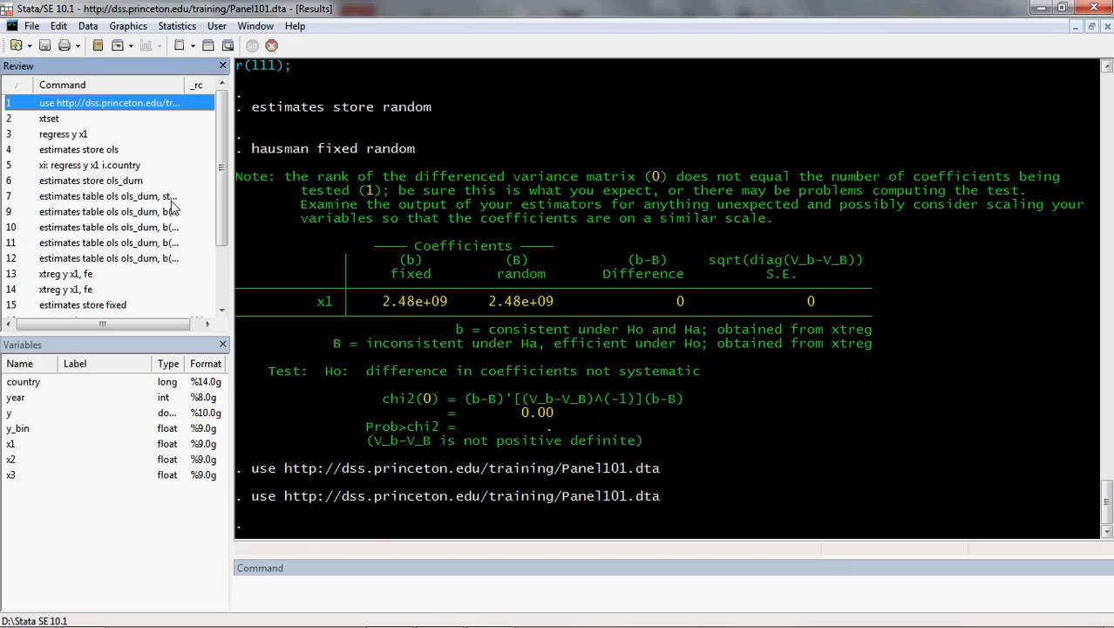
left_click_drag(216, 228, 224, 292)
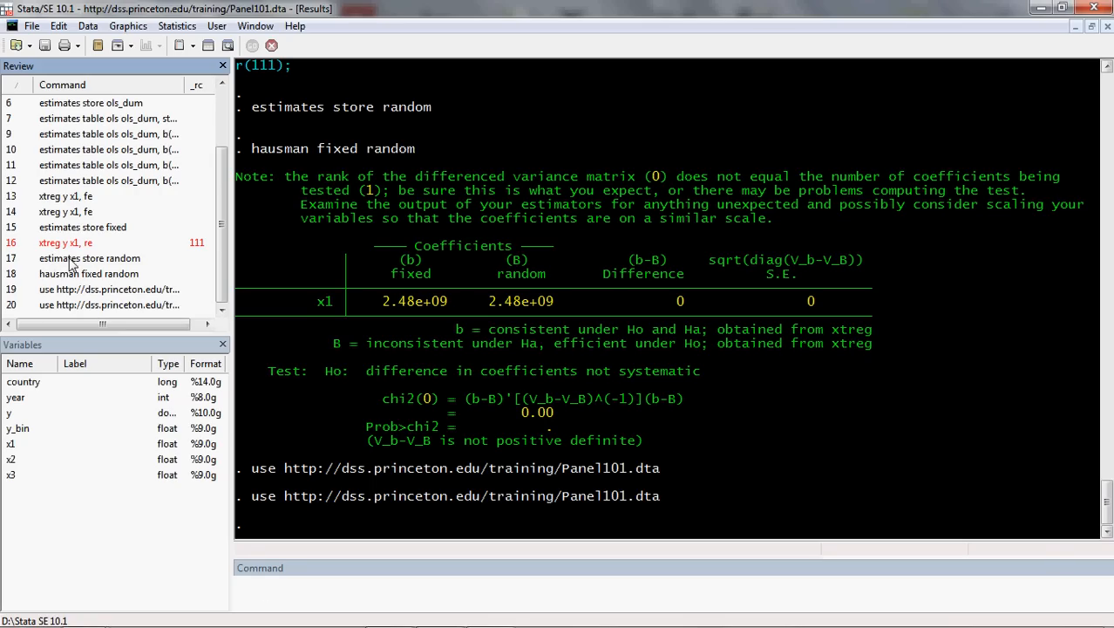
left_click(33, 212)
left_click(32, 228)
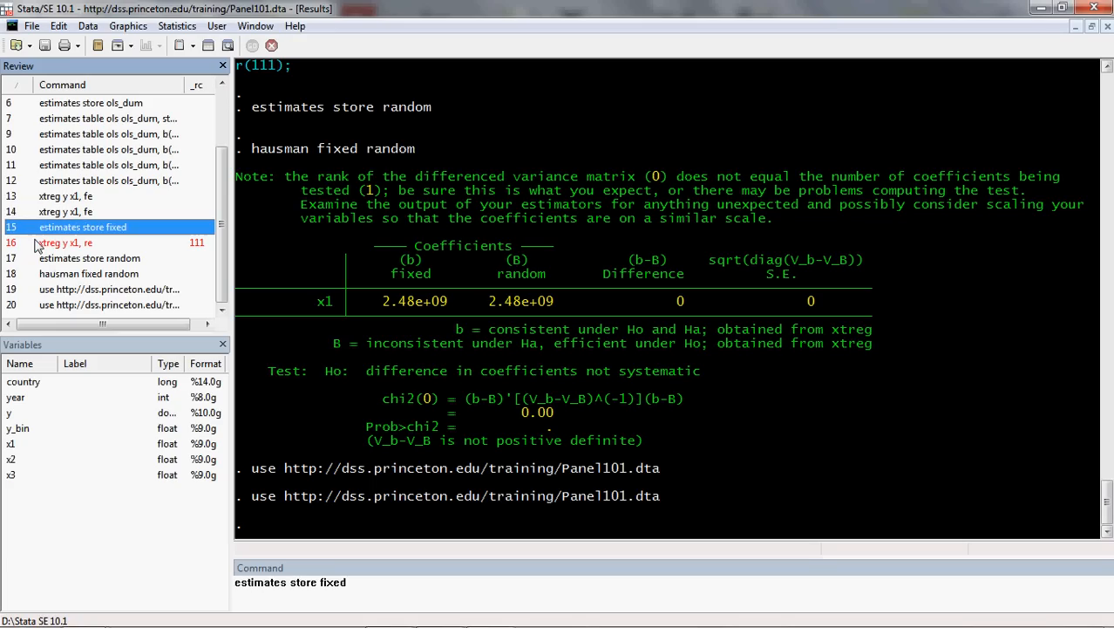
left_click(37, 244)
left_click(38, 259)
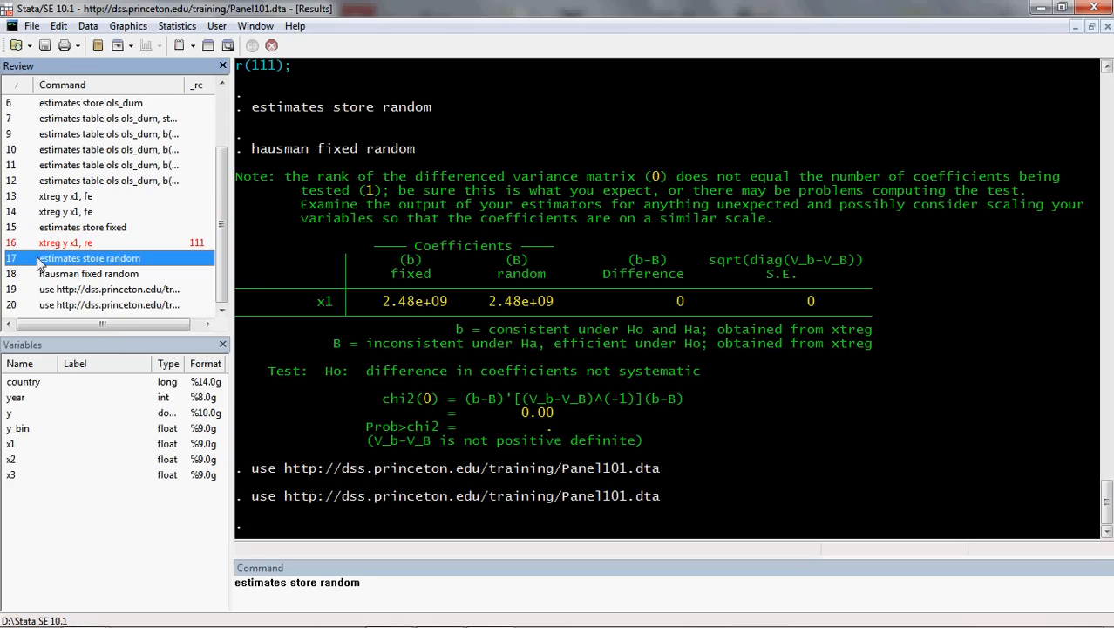
left_click(39, 275)
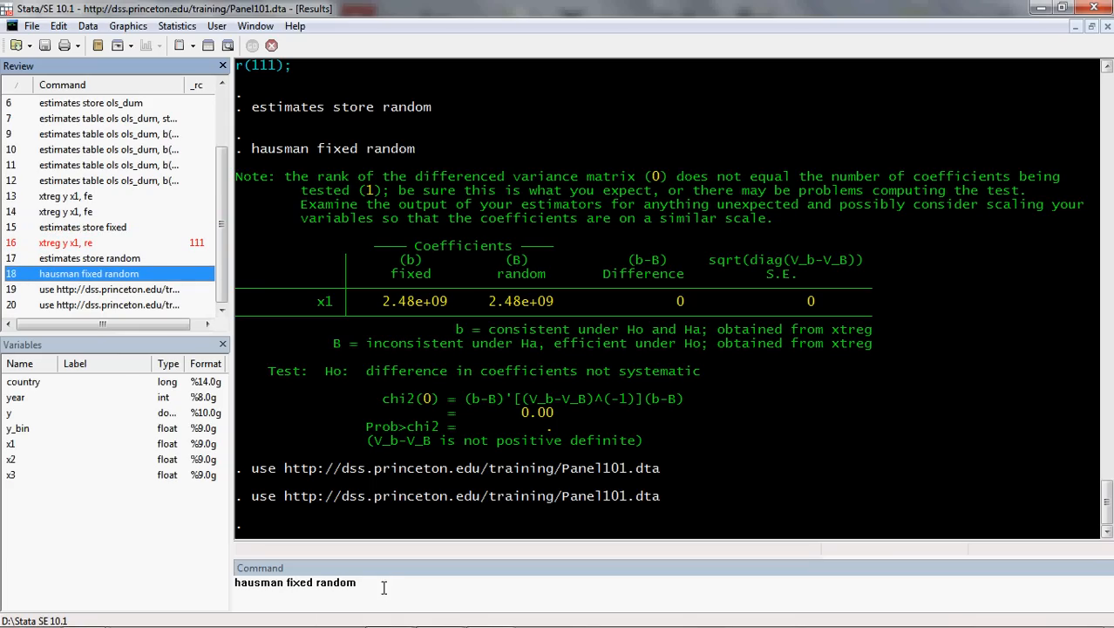
left_click_drag(385, 582, 227, 580)
key("BackSpace")
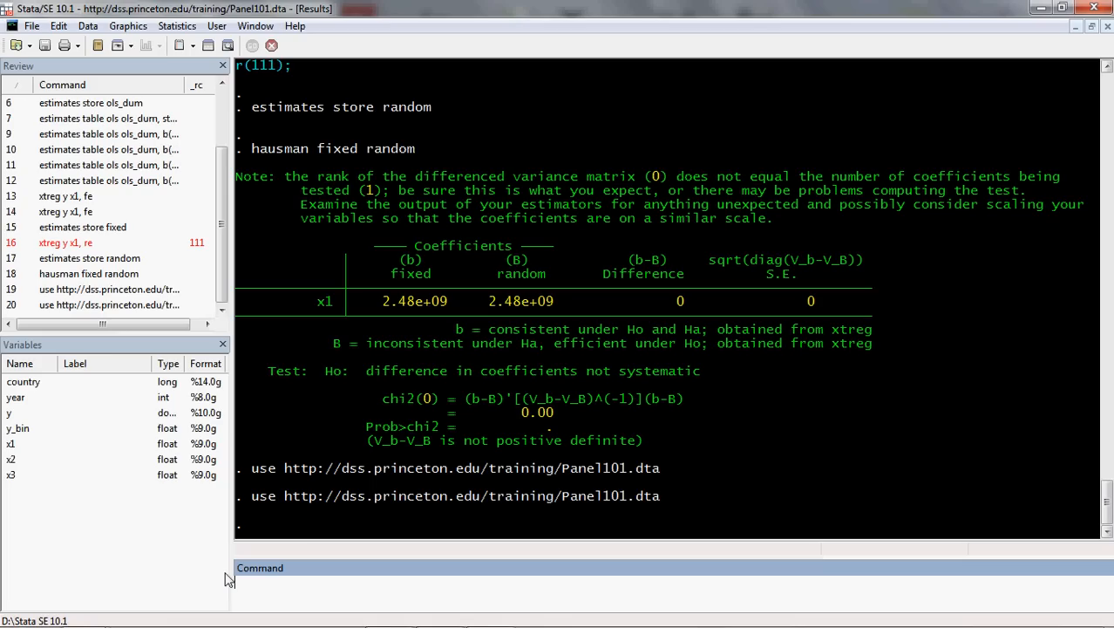
Step: Paste the copied Hausman commands again, check all five lines against the guide, and run the whole block
key("ctrl+v")
key("Up")
key("Up")
key("Up")
key("Up")
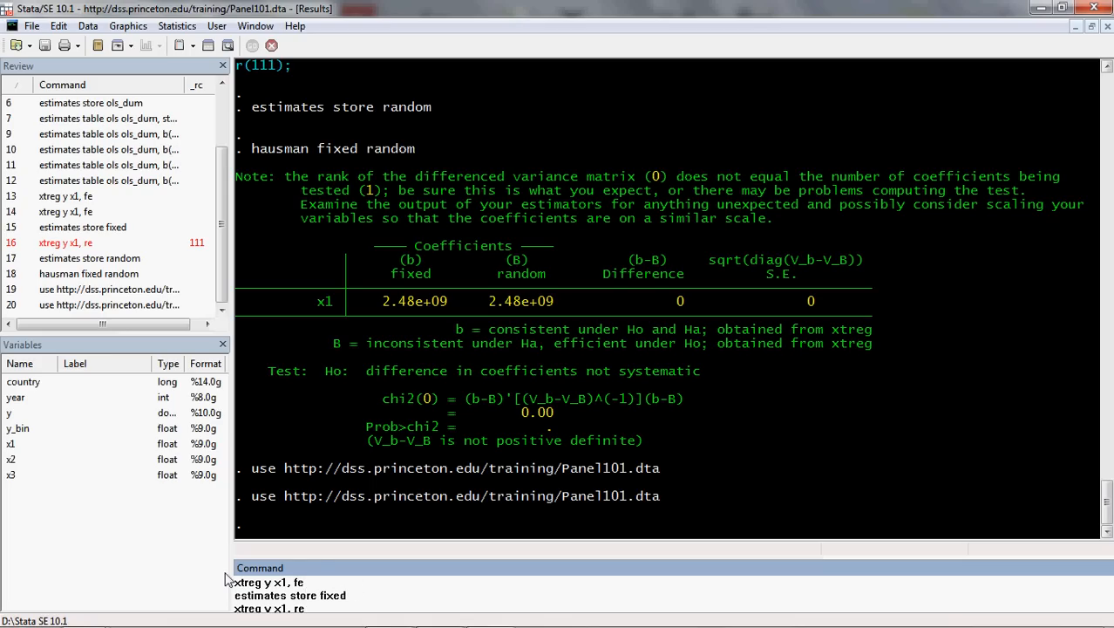
key("Down")
key("Down")
key("Down")
key("Down")
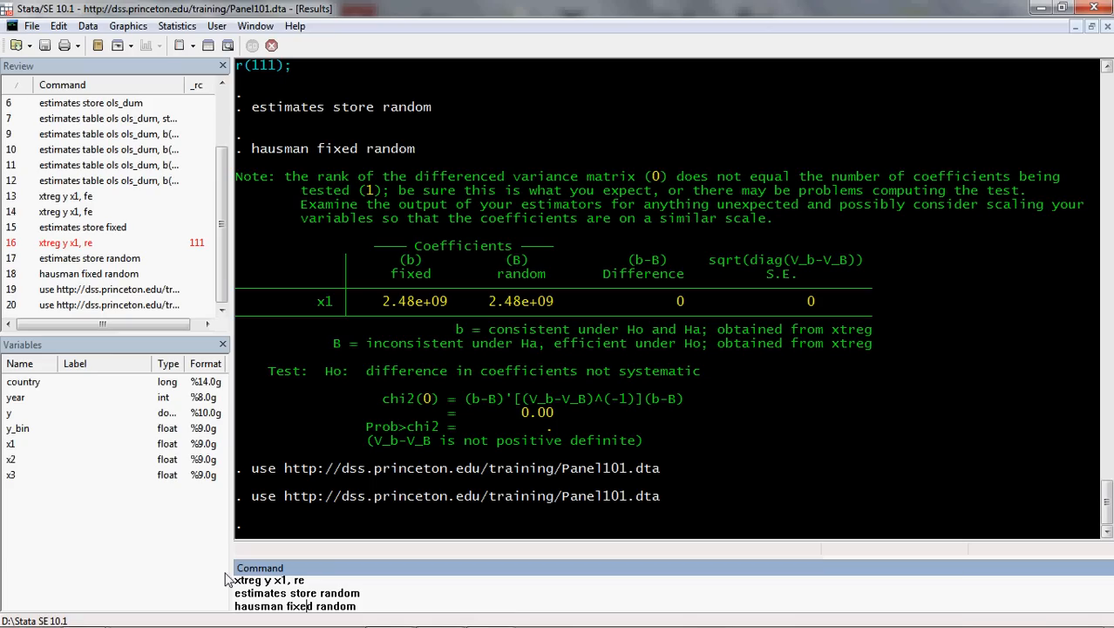
key("Right")
key("Right")
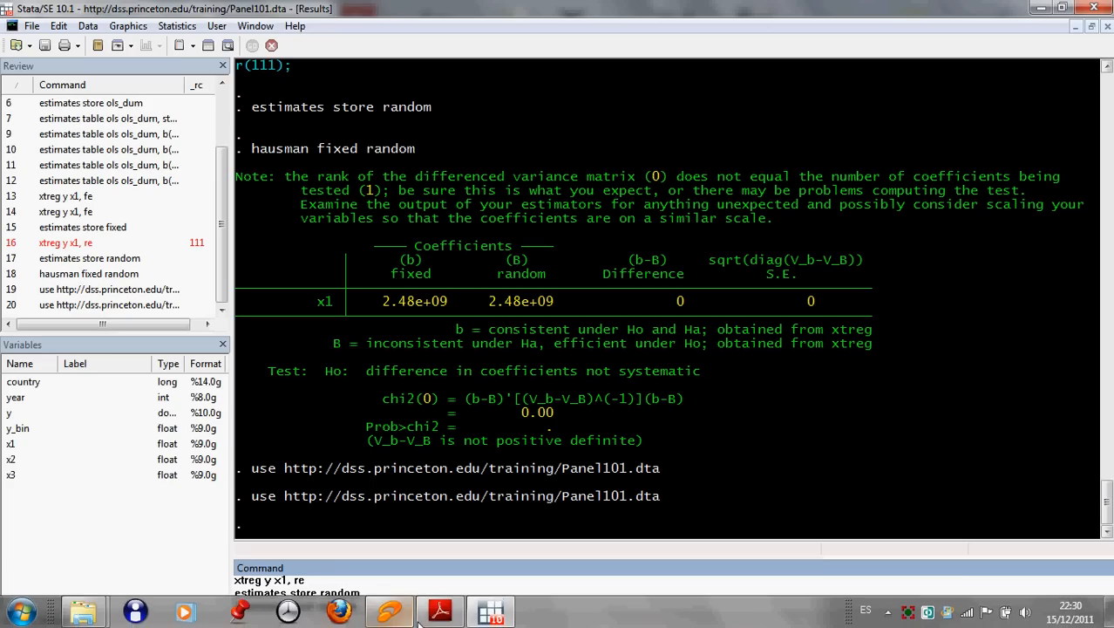
left_click(422, 601)
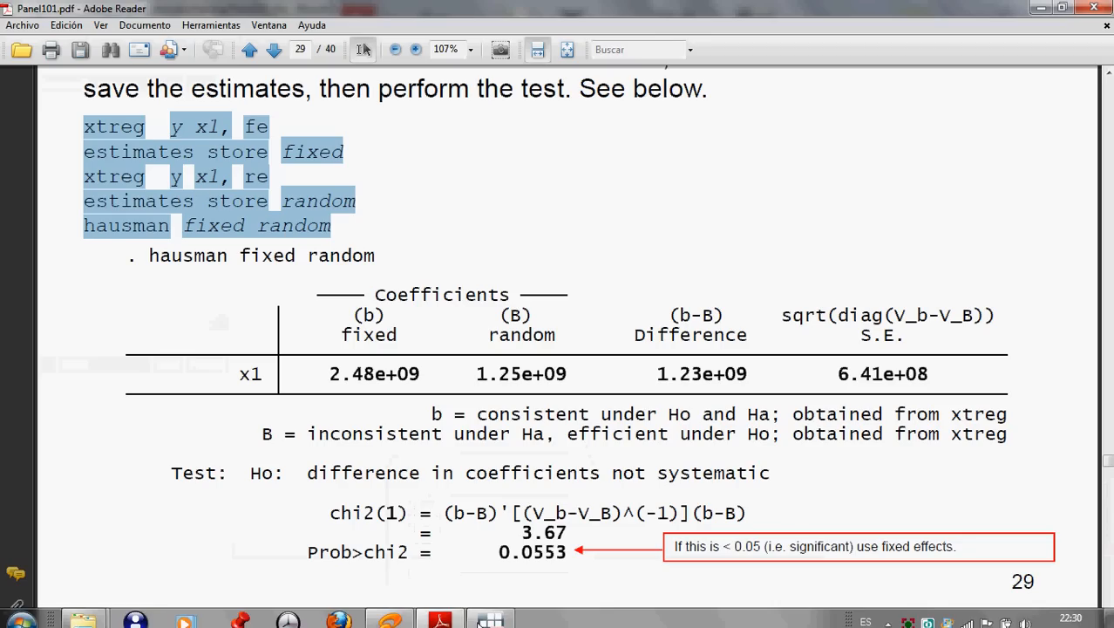
left_click(482, 617)
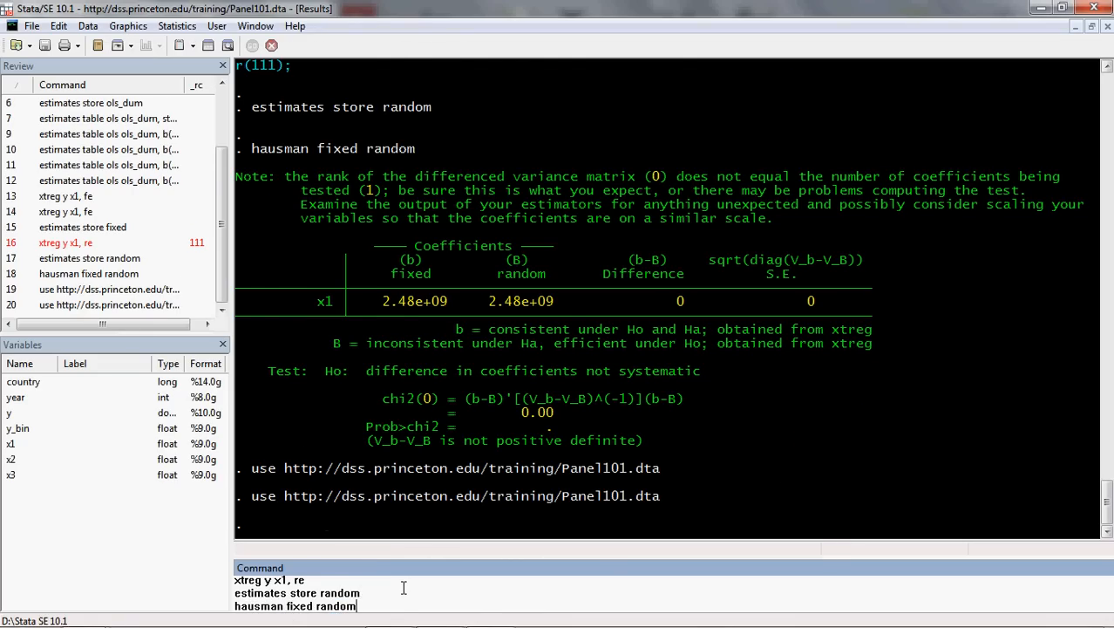
key("Return")
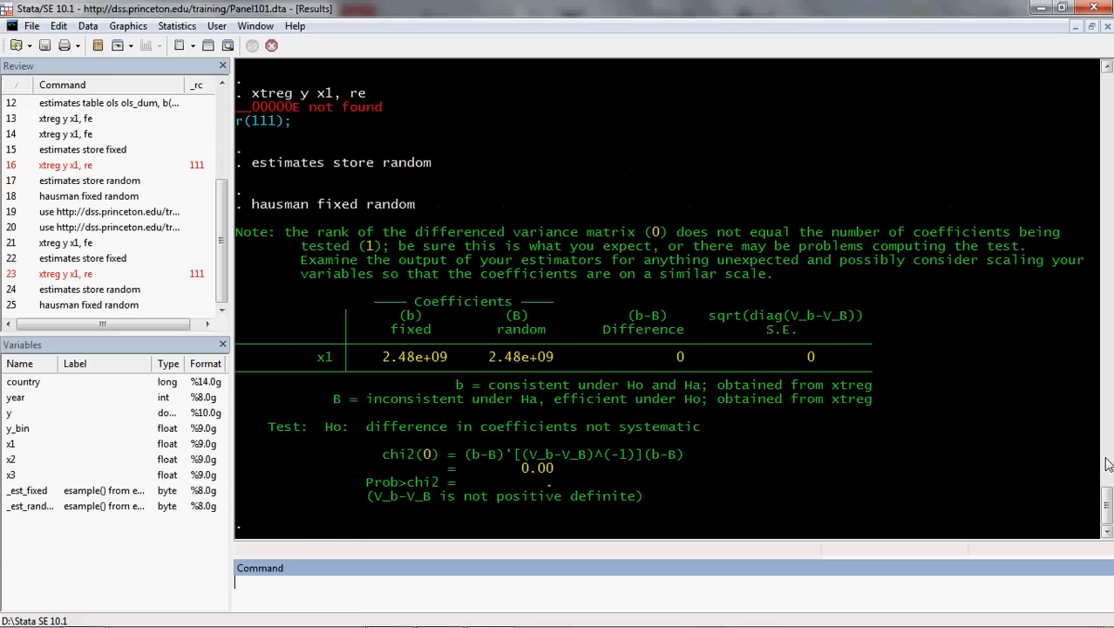
Step: Examine the output of the first block run, from the fixed-effects regression through xtreg y x1, re to the hausman fixed random table
left_click_drag(1107, 501, 1107, 393)
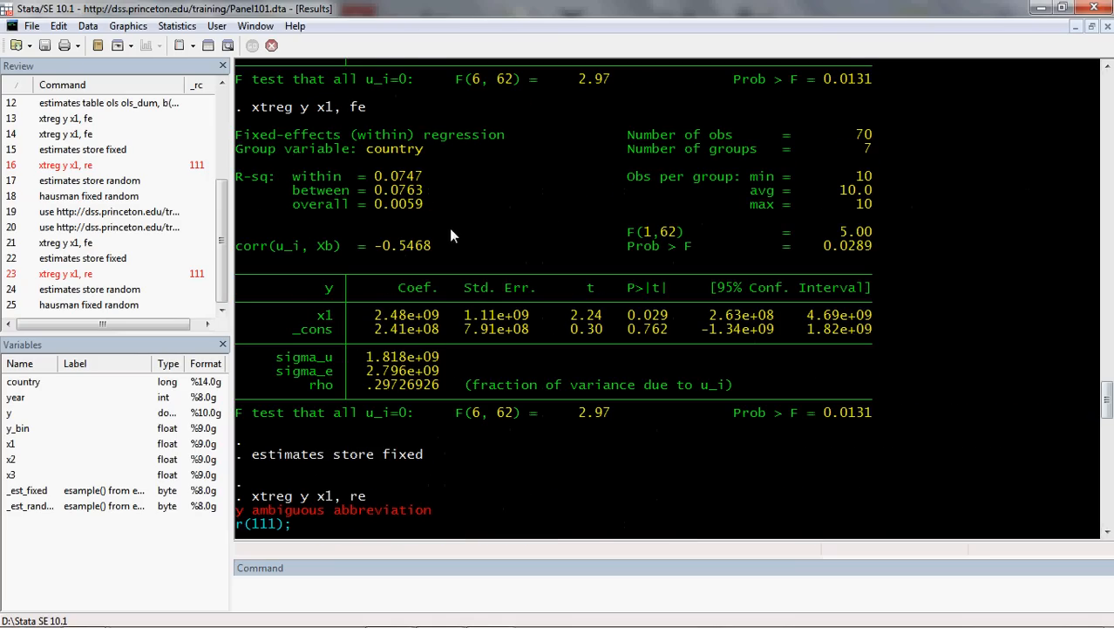
scroll(427, 332, "down", 4)
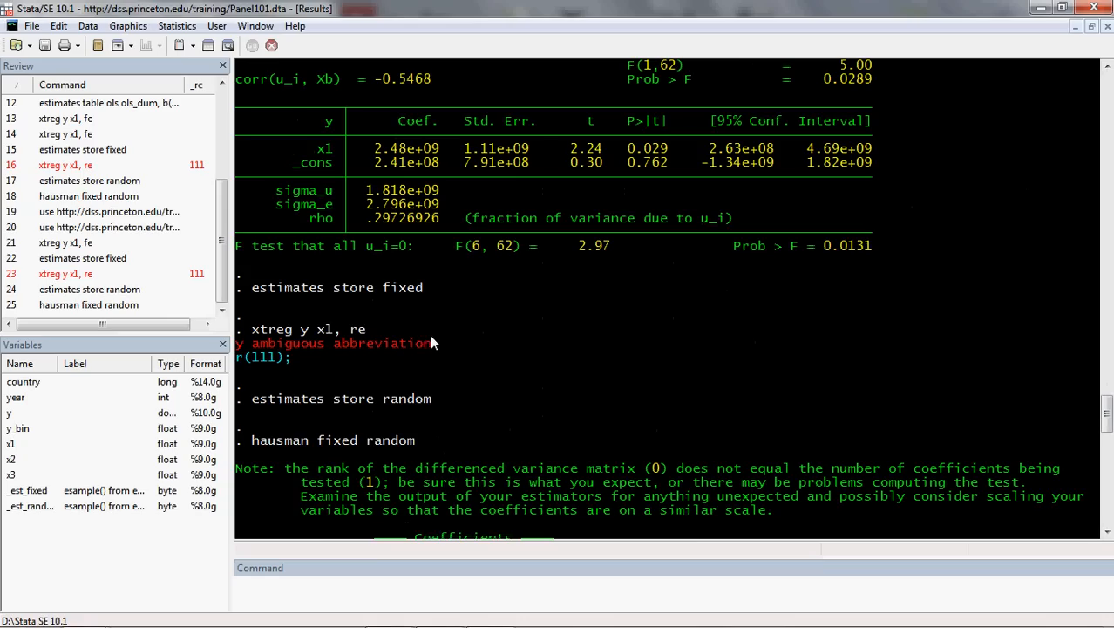
scroll(361, 318, "down", 4)
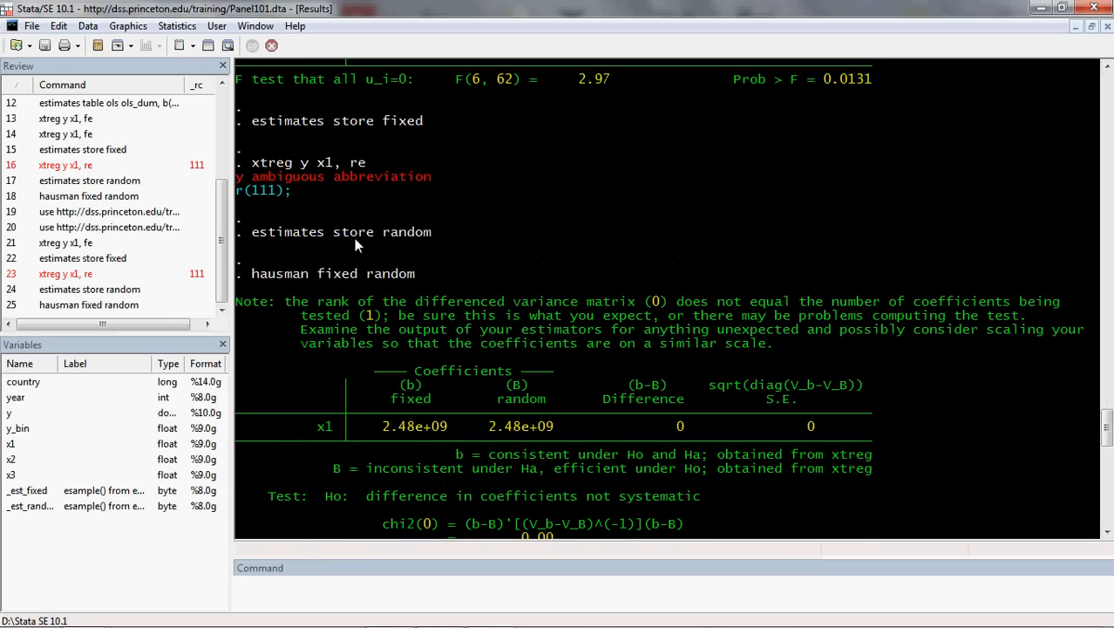
scroll(353, 238, "down", 1)
scroll(354, 228, "up", 1)
scroll(361, 224, "up", 1)
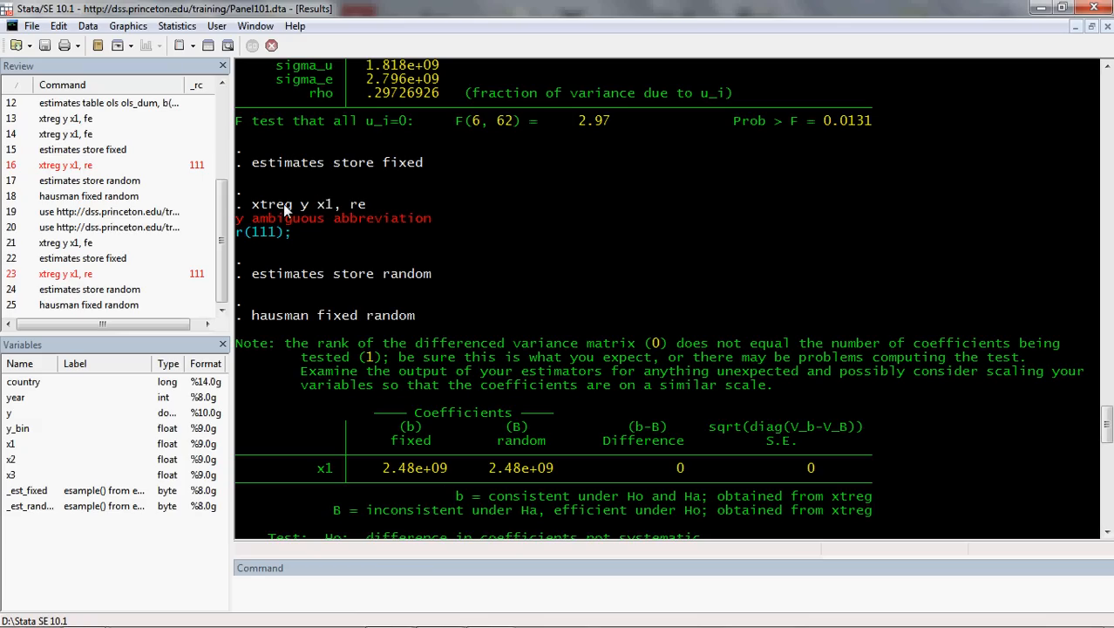
scroll(347, 301, "down", 2)
scroll(347, 294, "down", 2)
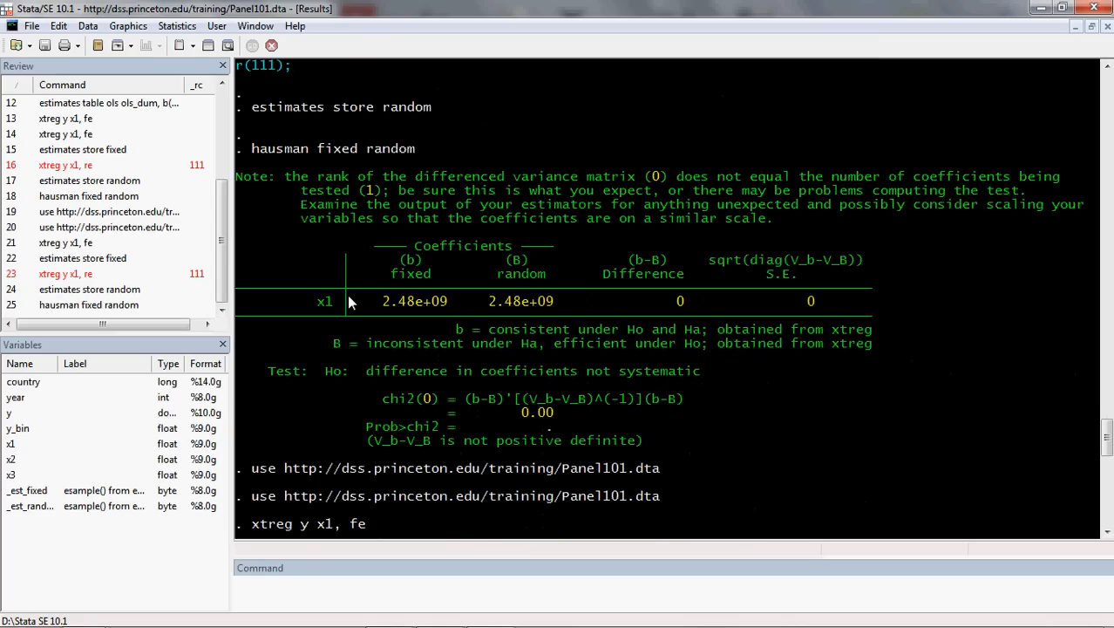
scroll(347, 294, "up", 2)
scroll(347, 301, "down", 2)
scroll(415, 347, "down", 1)
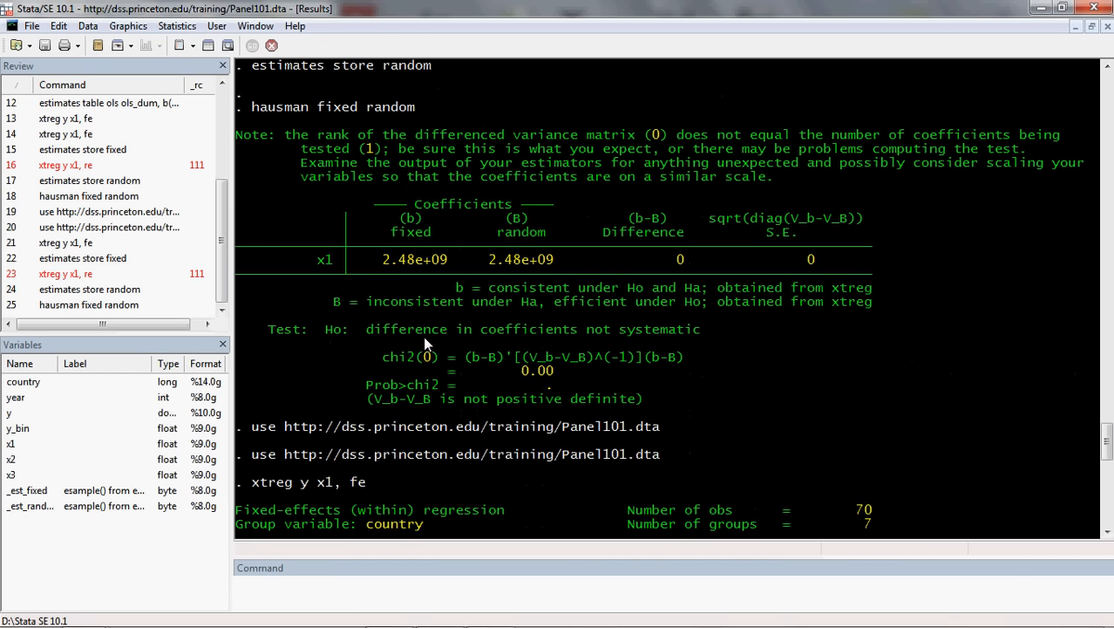
Step: Compare the guide's Hausman output with the Stata hausman fixed random results and review the fixed-effects regression above them
key("alt+Tab")
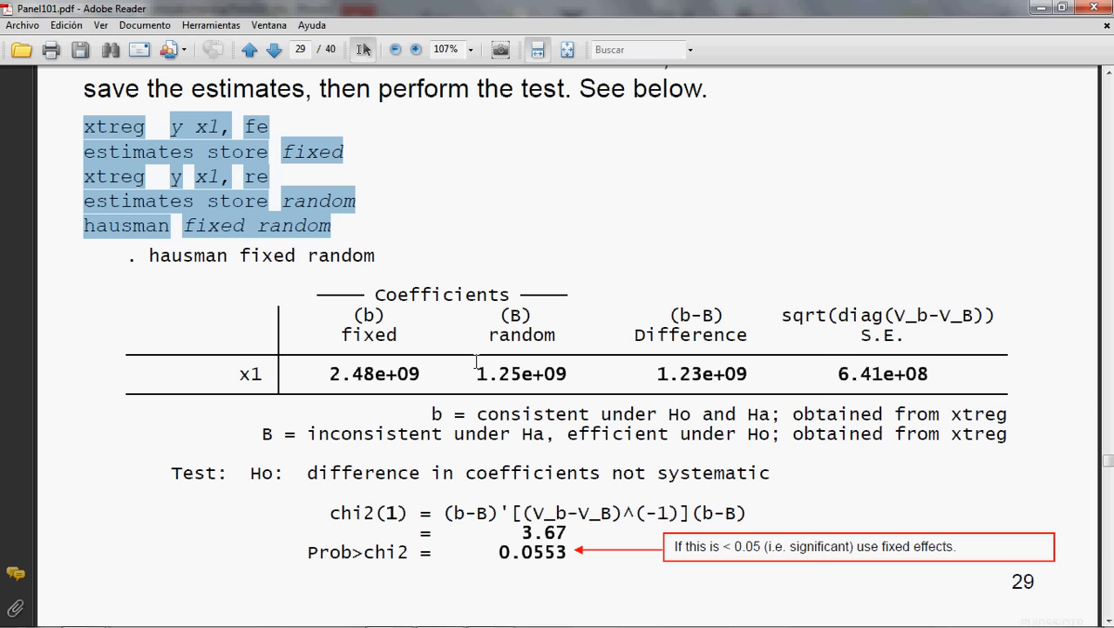
key("alt+Tab")
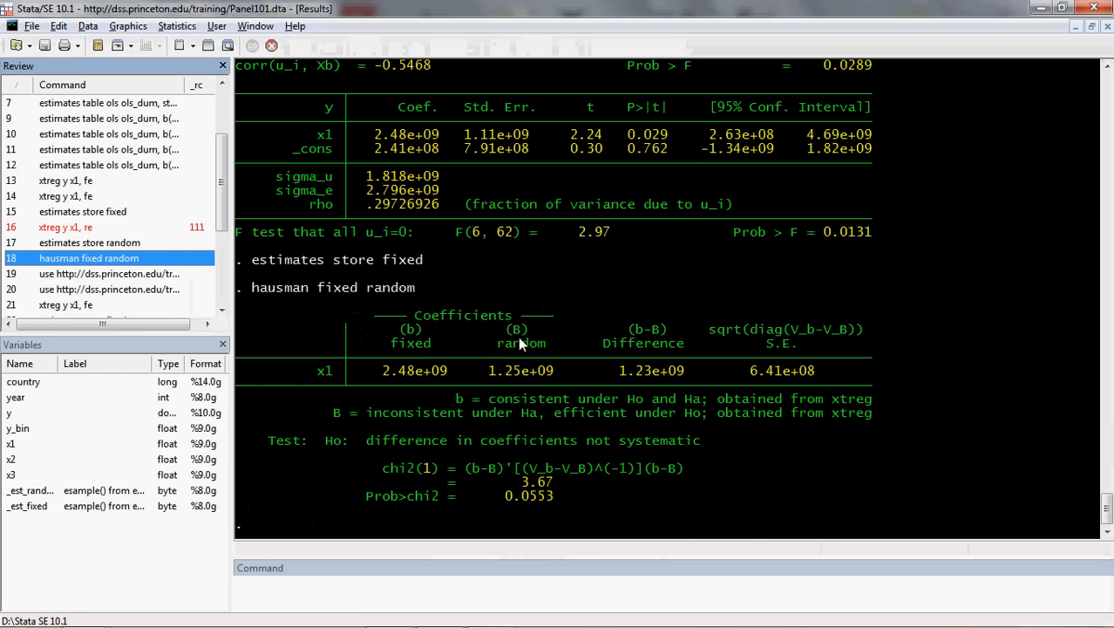
scroll(570, 343, "up", 6)
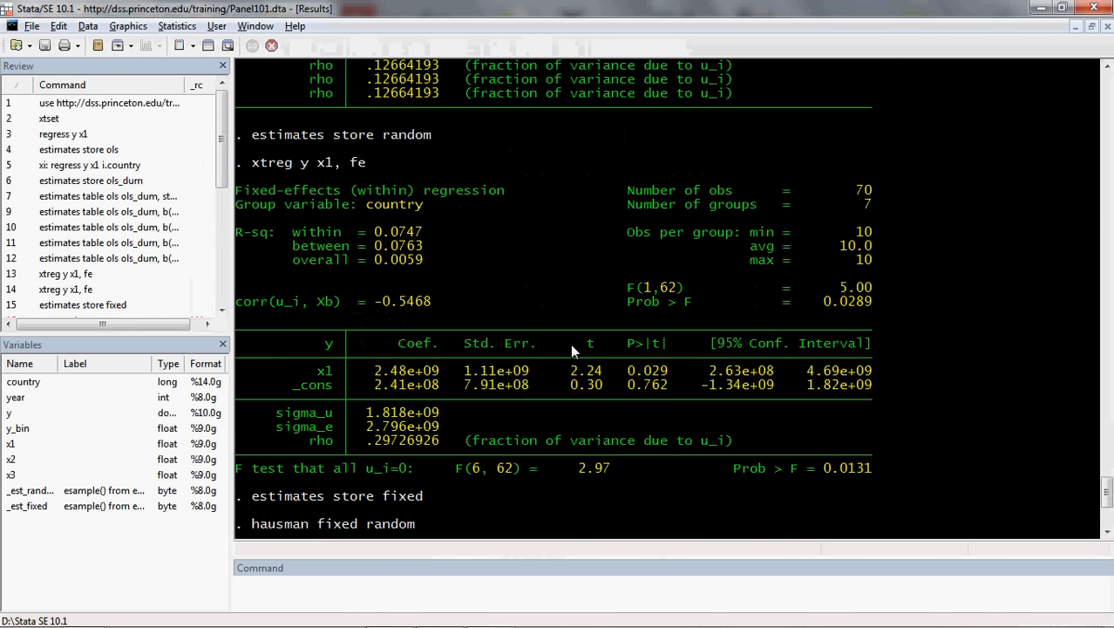
Step: Review the second block run in order, from xtreg y x1, re and estimates store random through xtreg y x1, fe and estimates store fixed
scroll(570, 344, "up", 7)
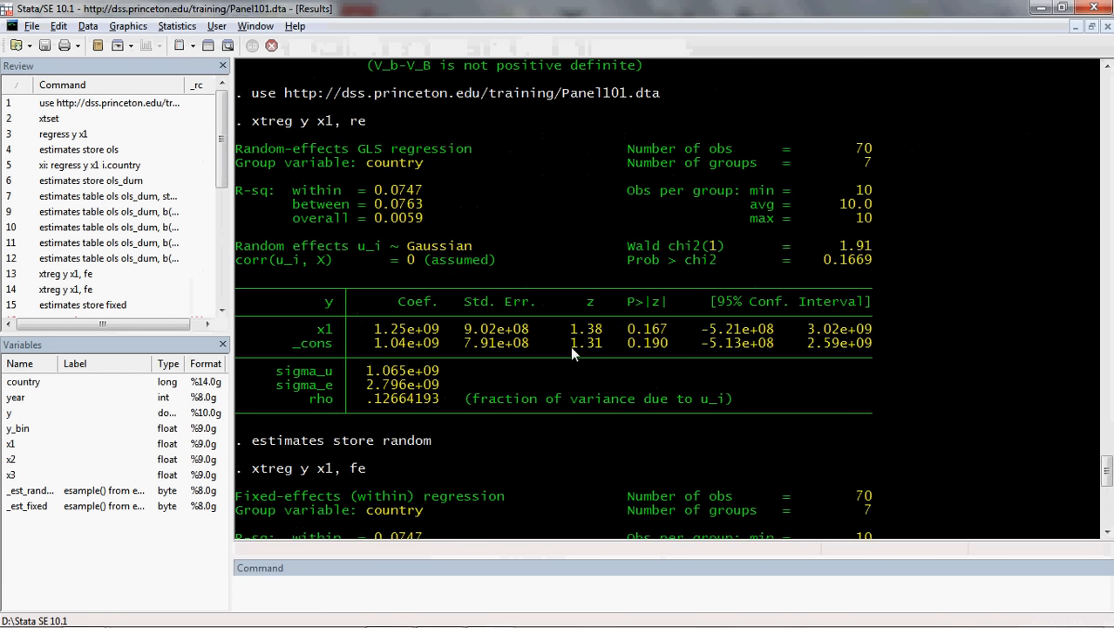
scroll(570, 347, "down", 8)
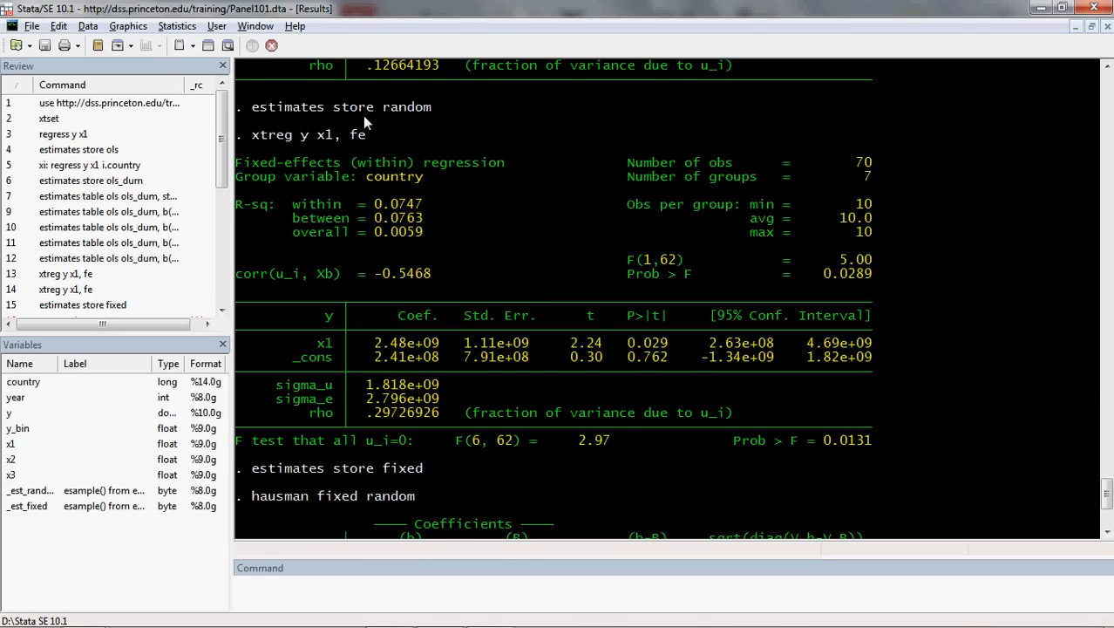
scroll(296, 154, "down", 1)
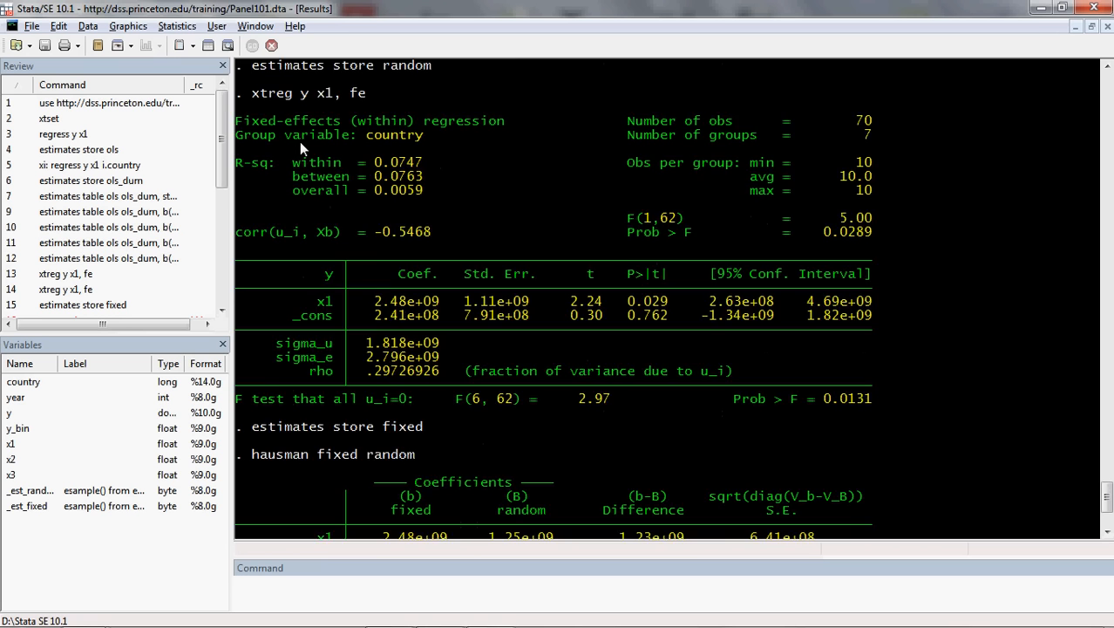
scroll(301, 148, "up", 9)
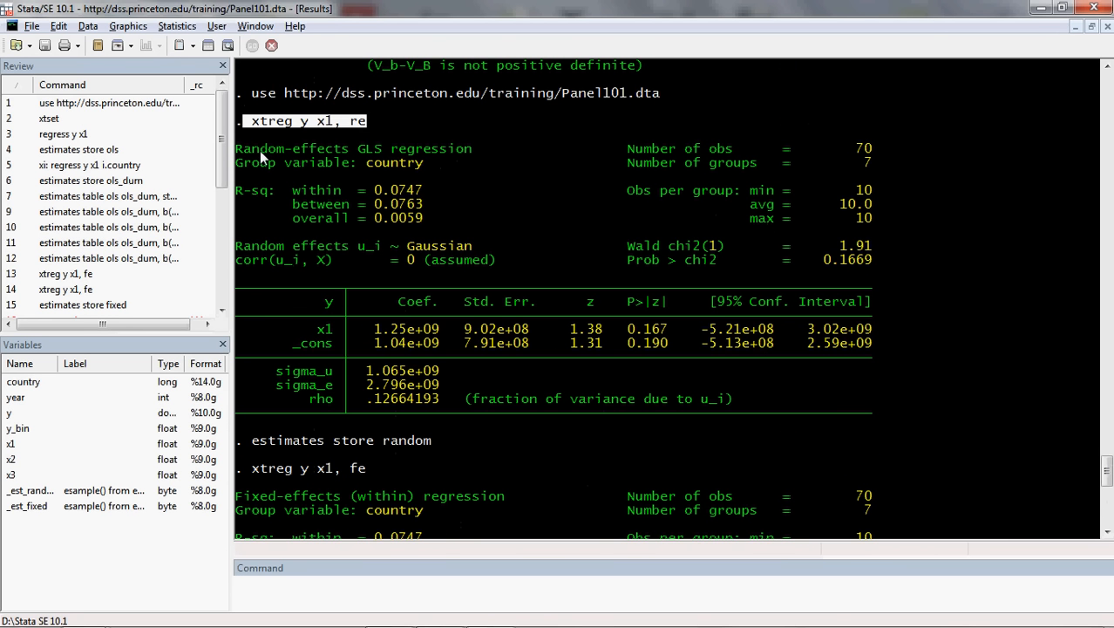
left_click_drag(235, 147, 737, 414)
scroll(606, 407, "down", 5)
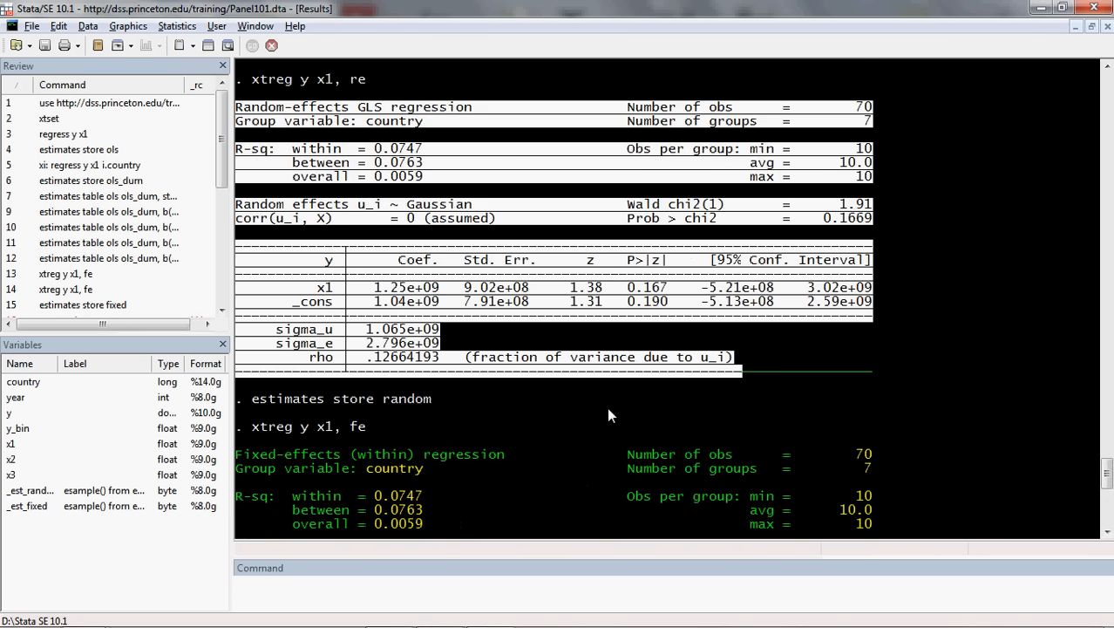
scroll(301, 261, "down", 1)
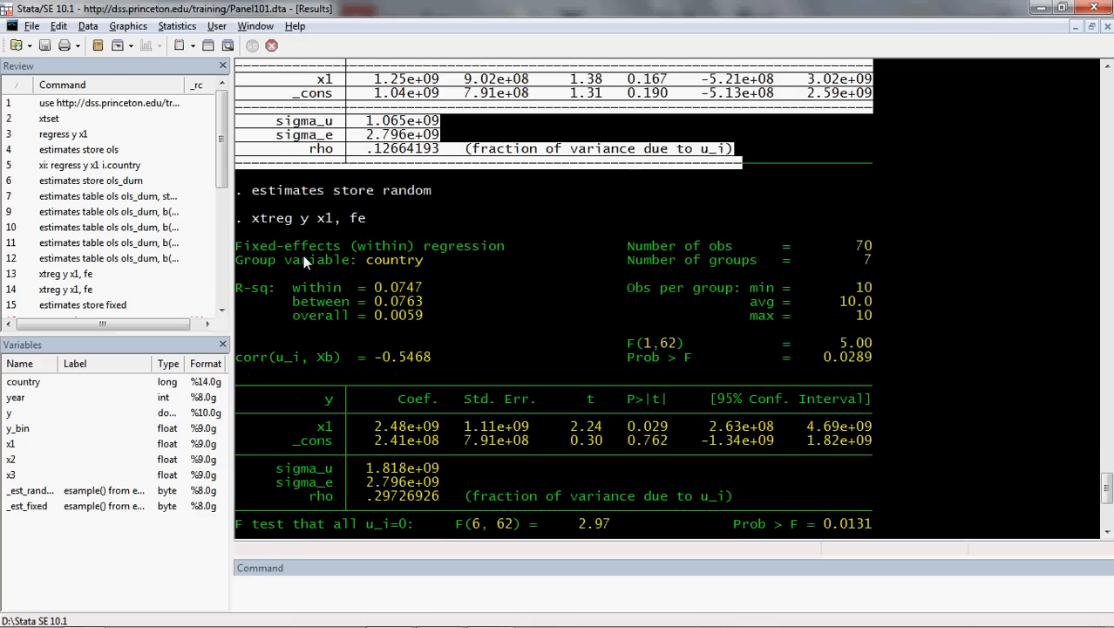
scroll(303, 250, "down", 2)
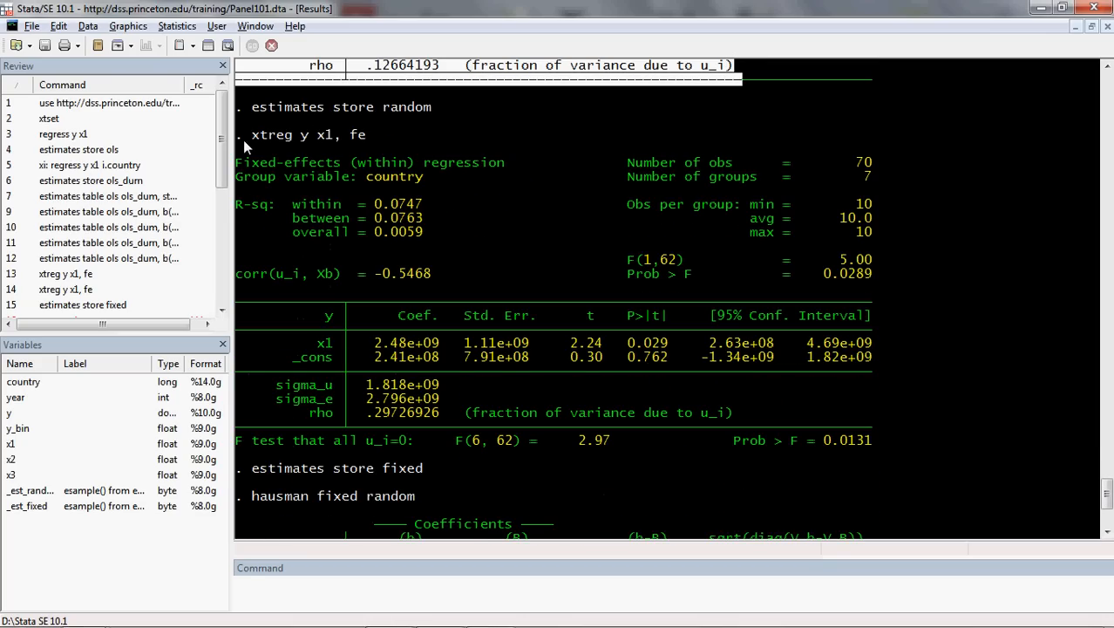
left_click_drag(244, 139, 253, 471)
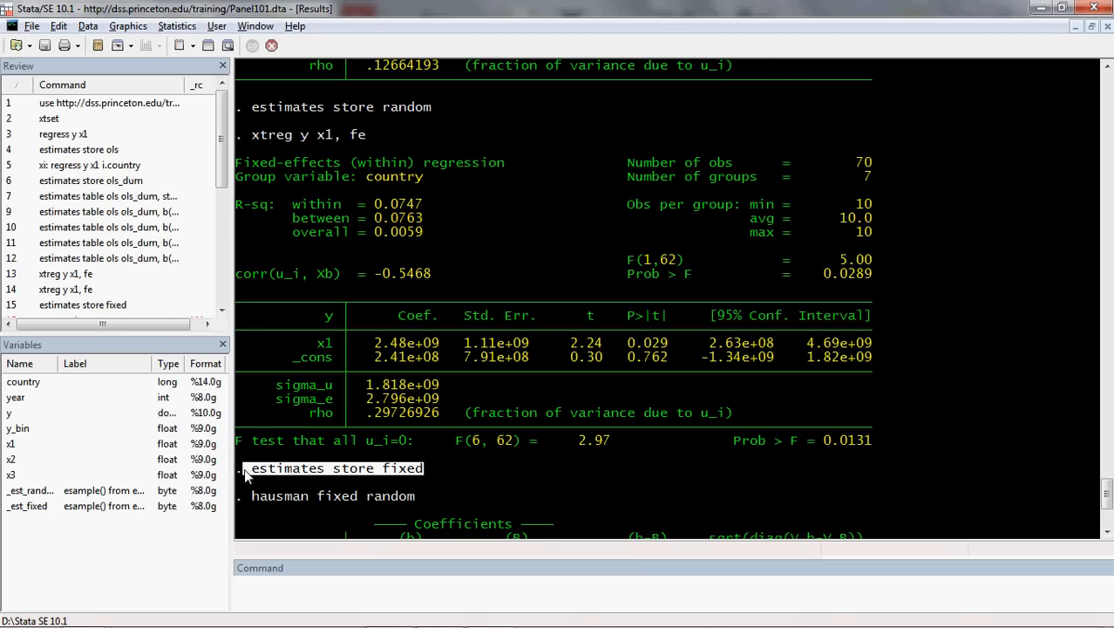
Step: Examine the hausman fixed random coefficient table and highlight the Prob>chi2 value of the test
scroll(328, 402, "down", 5)
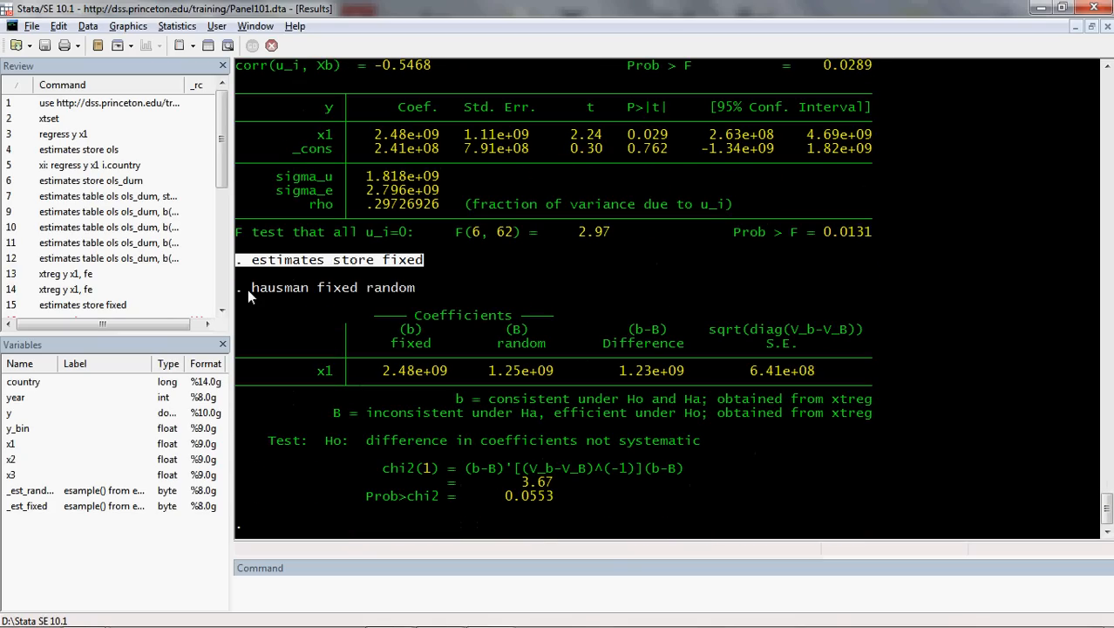
left_click_drag(248, 295, 516, 387)
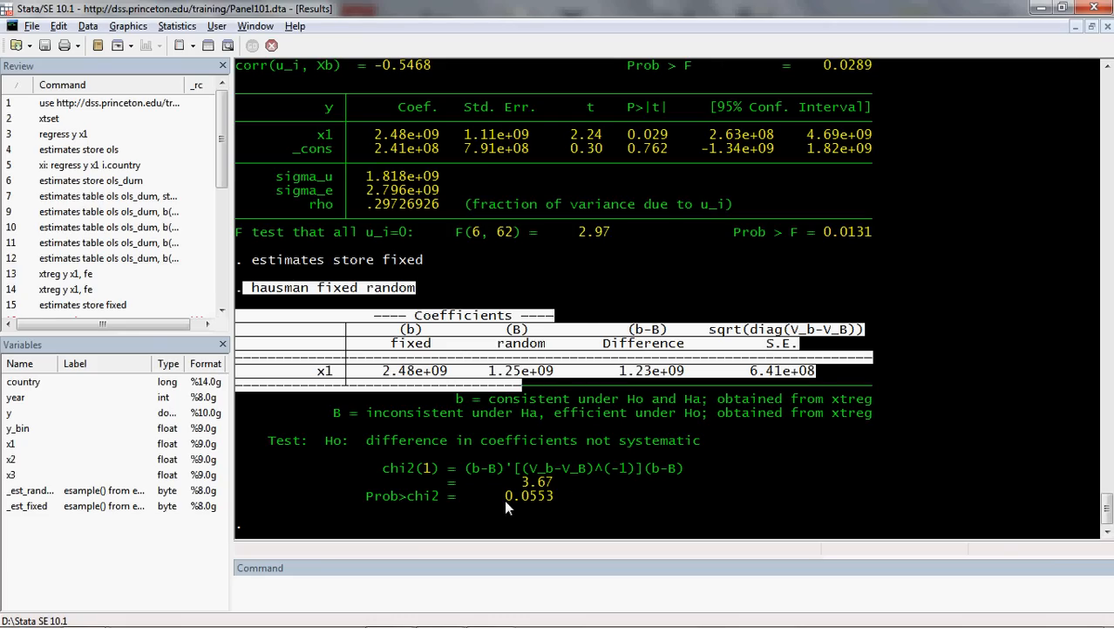
left_click_drag(503, 500, 541, 501)
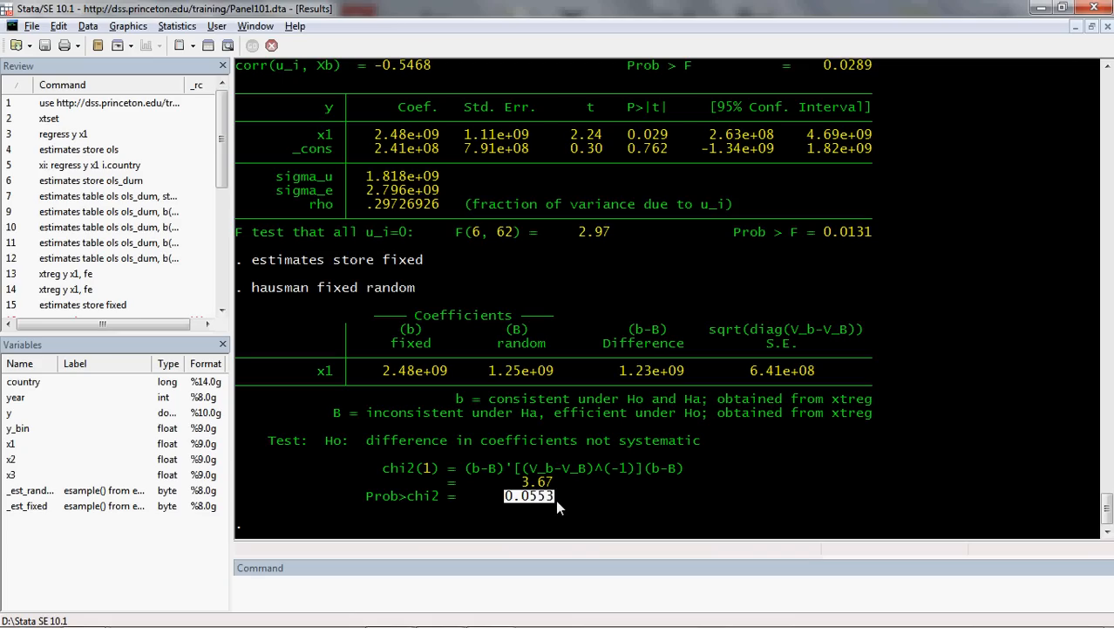
Step: Switch to the Panel101.pdf guide in Adobe Reader, return to its title page, and move ahead to the Random-Effects Model section
mouse_move(482, 620)
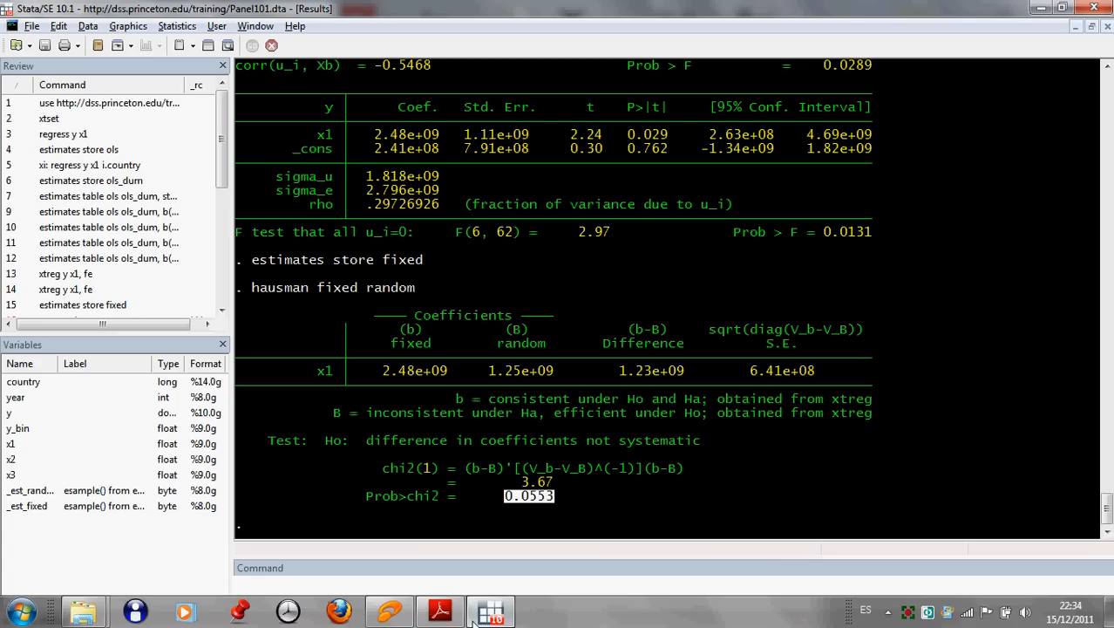
left_click(440, 612)
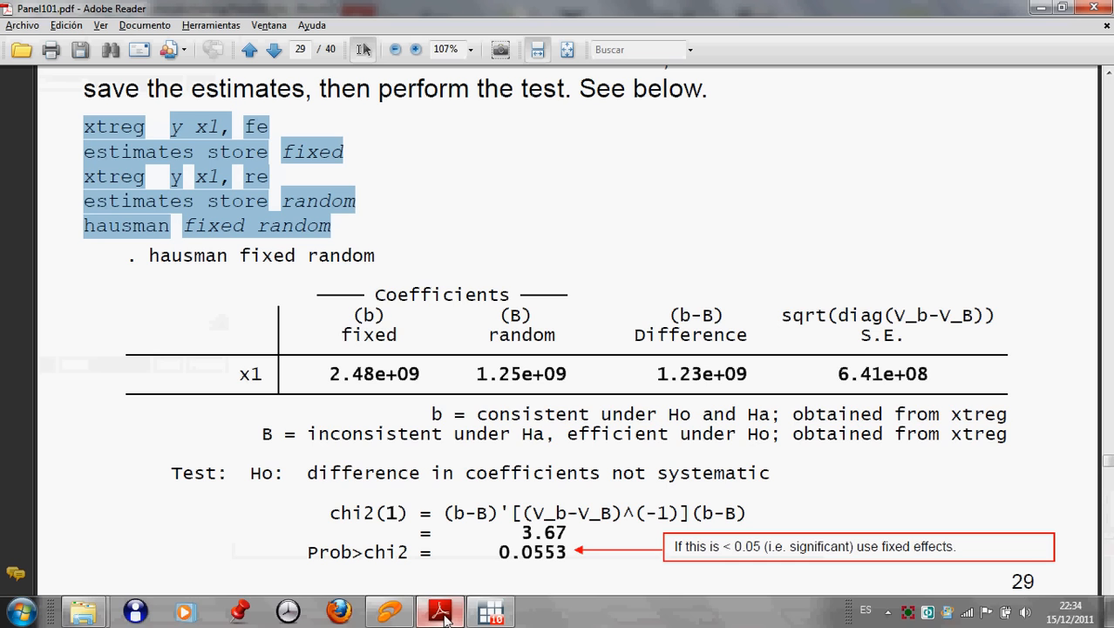
left_click_drag(1104, 464, 1107, 86)
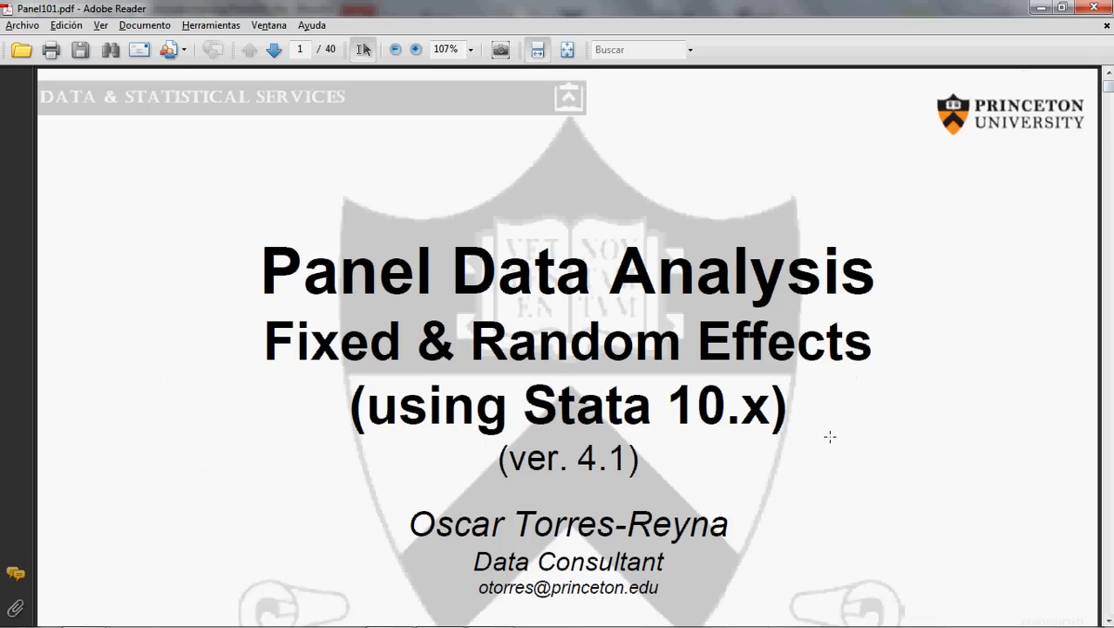
left_click_drag(1107, 87, 1108, 389)
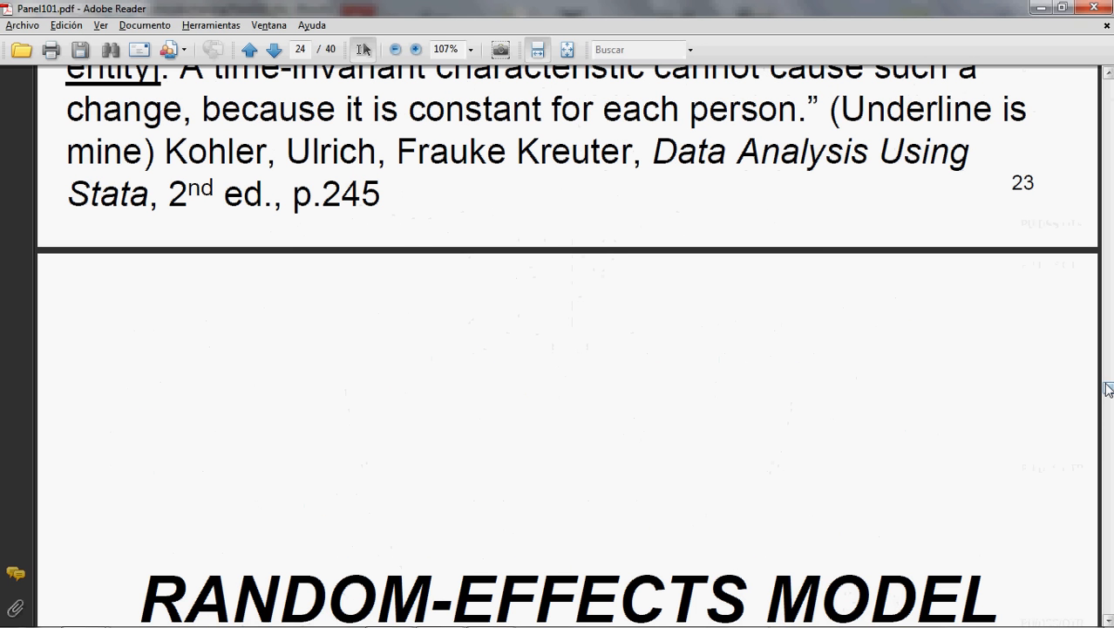